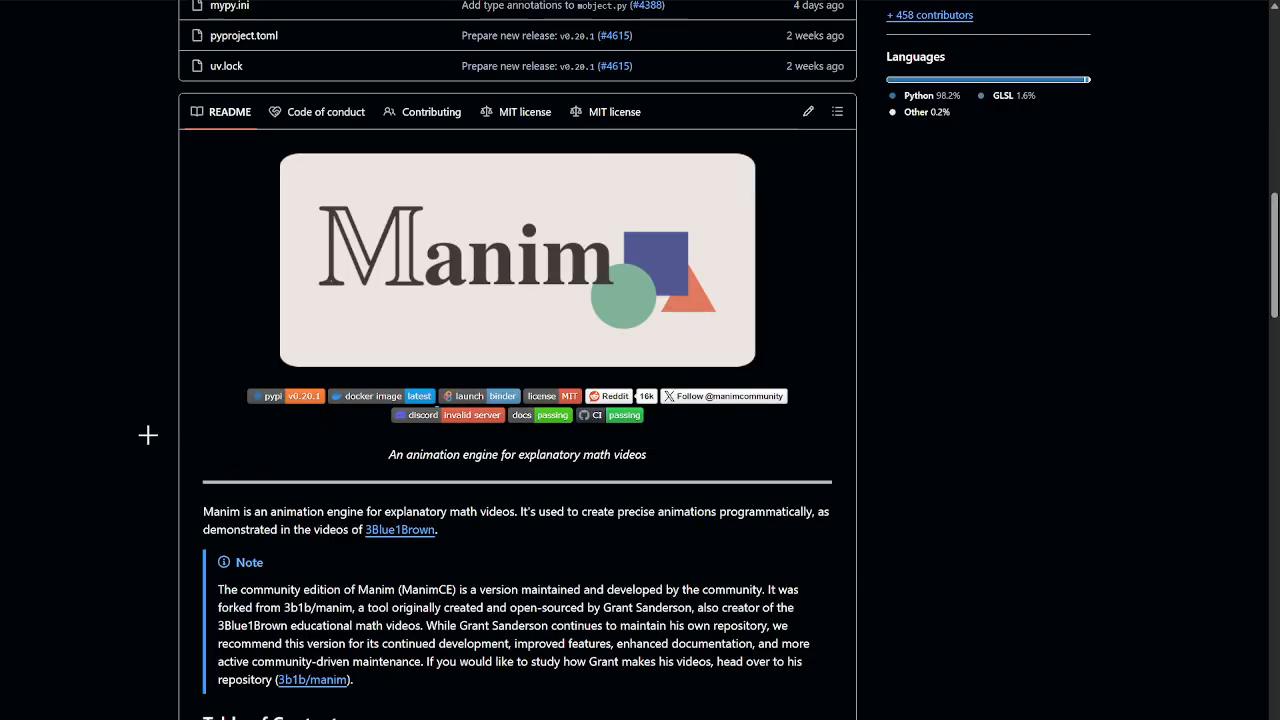
Step: Look through the Manim repository README, including the SquareToCircle example code, the installation notes and the introduction
scroll(158, 436, "down", 20)
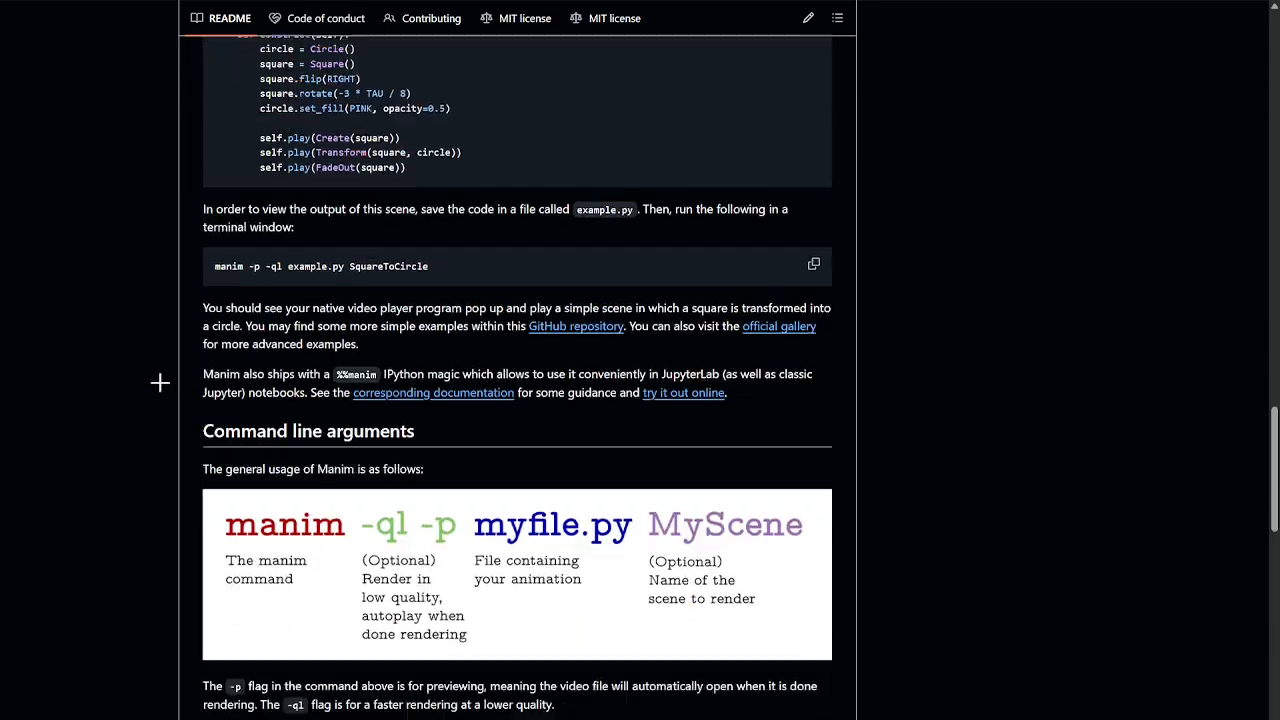
scroll(669, 151, "down", 5)
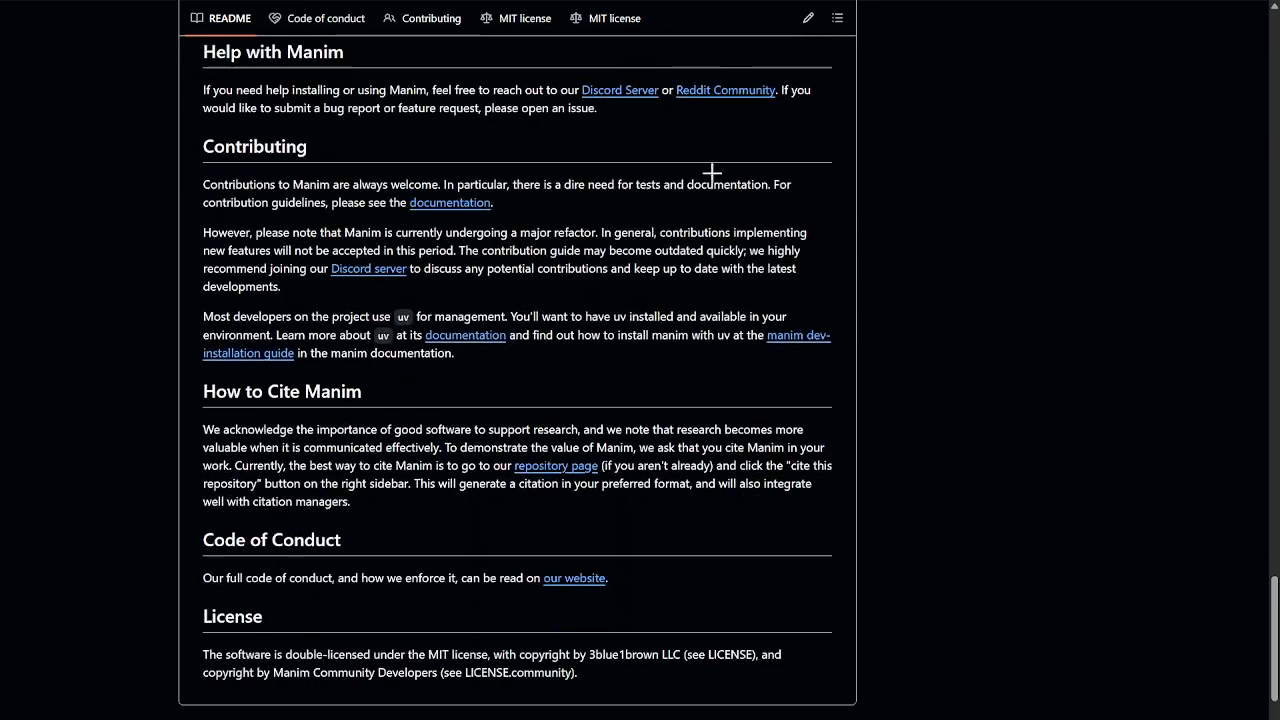
scroll(714, 214, "up", 4)
scroll(719, 214, "up", 10)
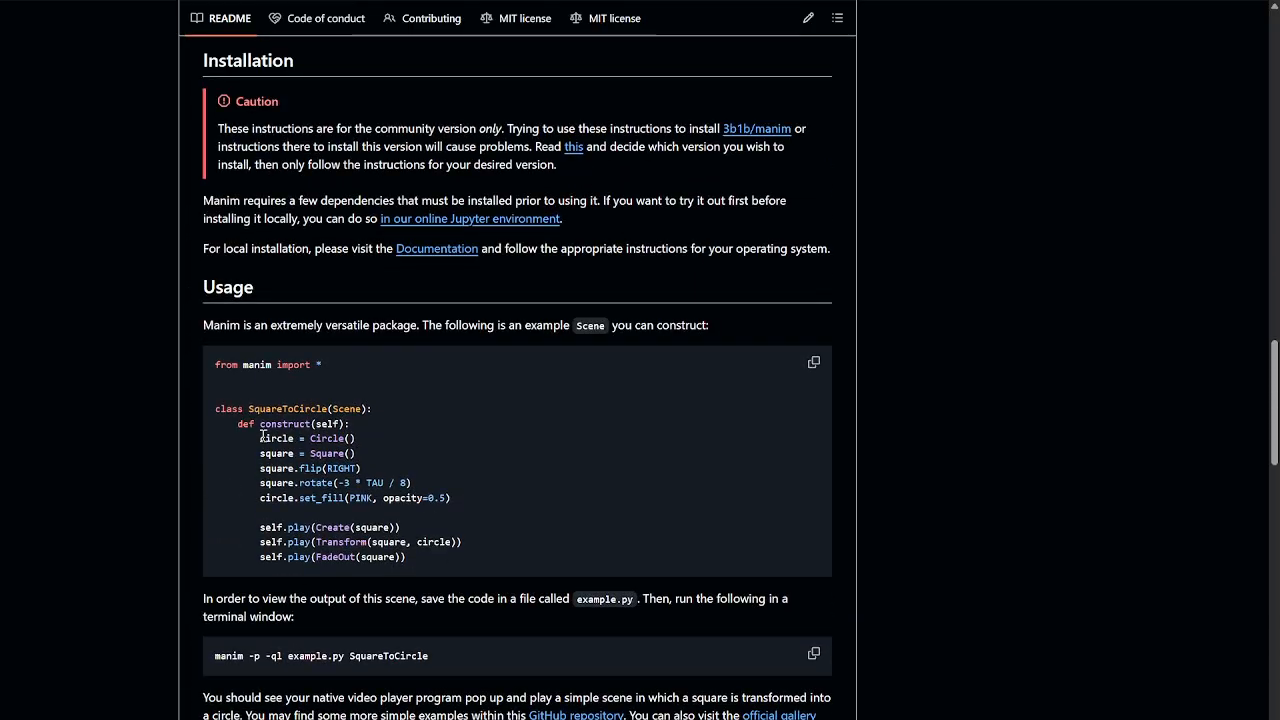
left_click_drag(262, 437, 434, 554)
left_click(829, 526)
scroll(802, 480, "up", 3)
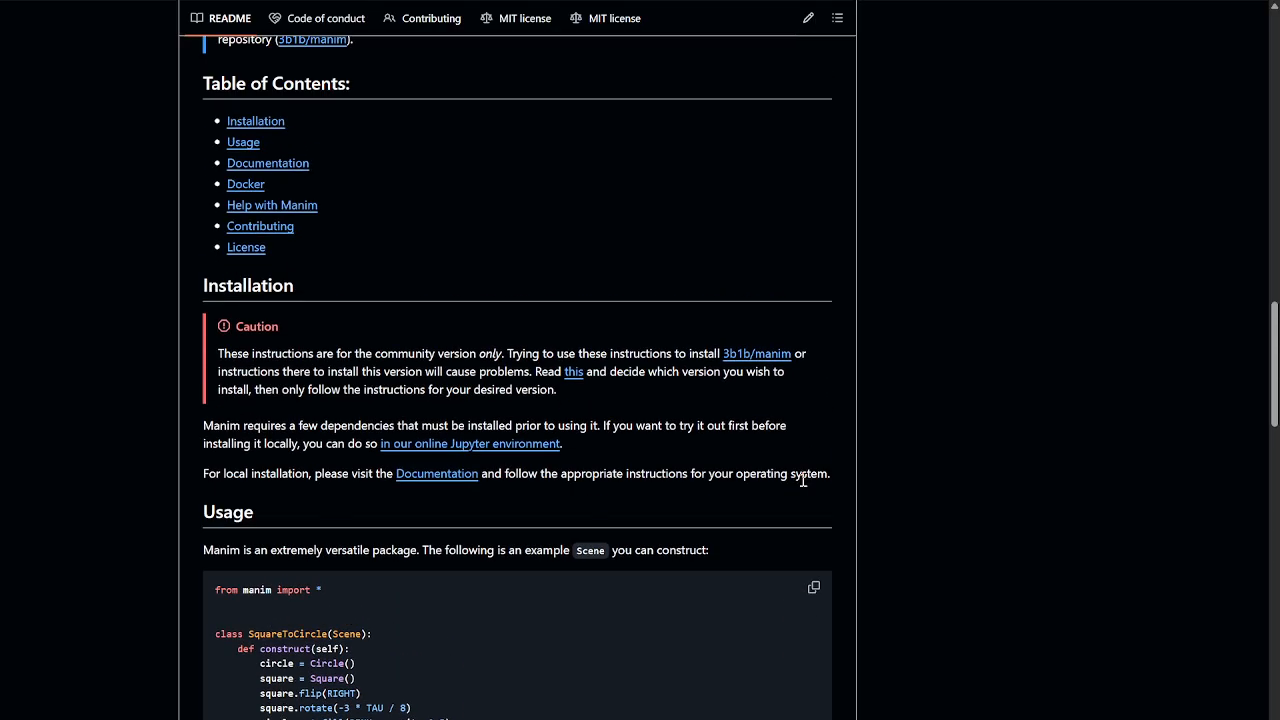
scroll(766, 480, "up", 3)
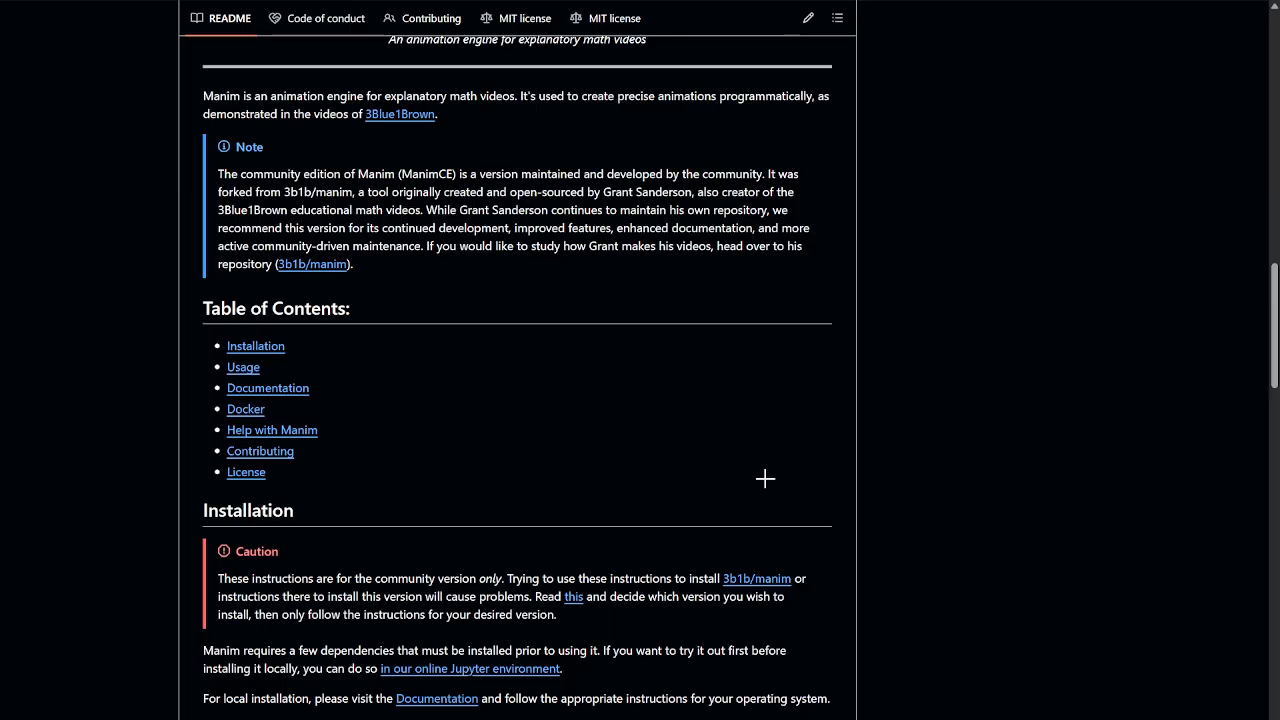
scroll(745, 465, "up", 6)
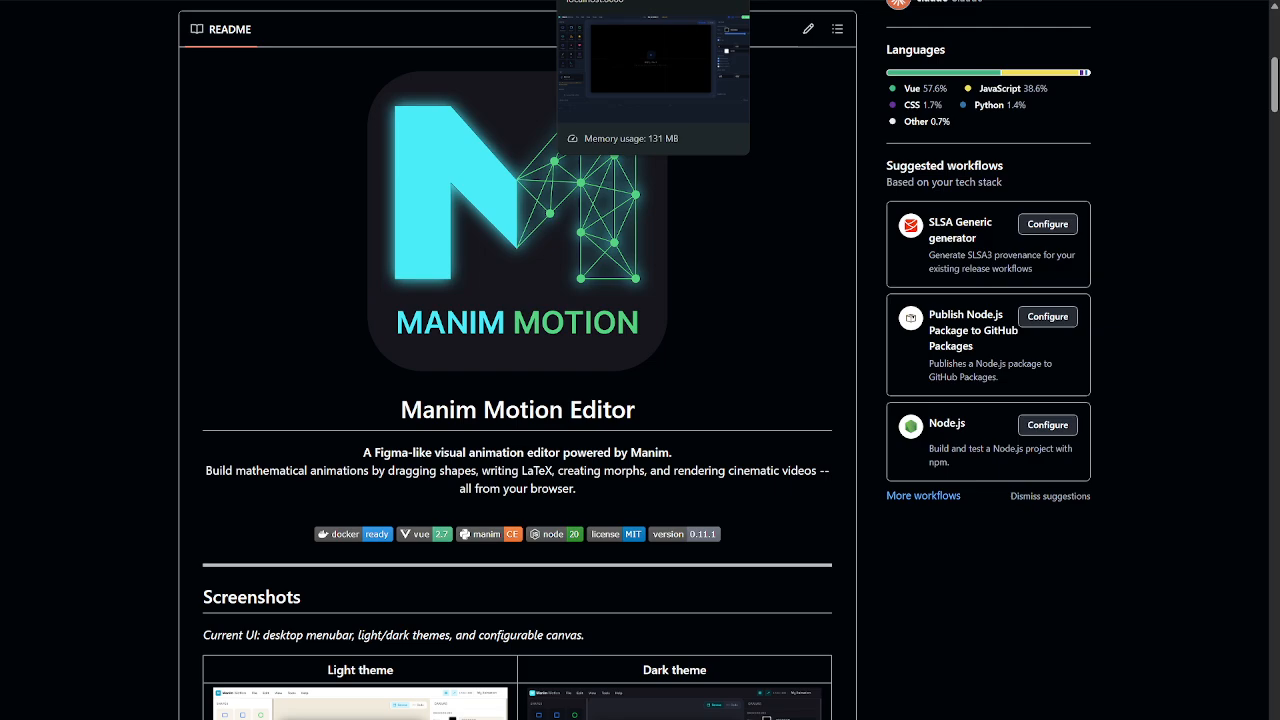
Step: Switch to the Manim Motion editor and look over its project file commands
left_click(653, 0)
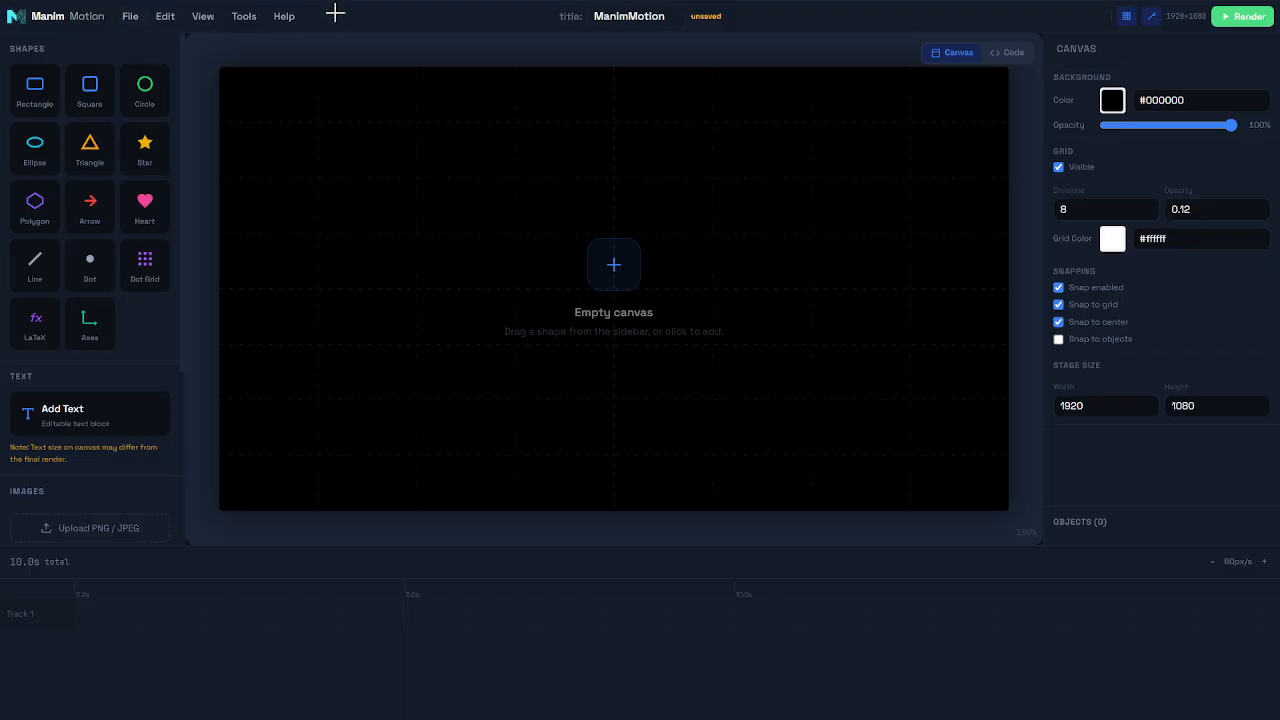
left_click(130, 16)
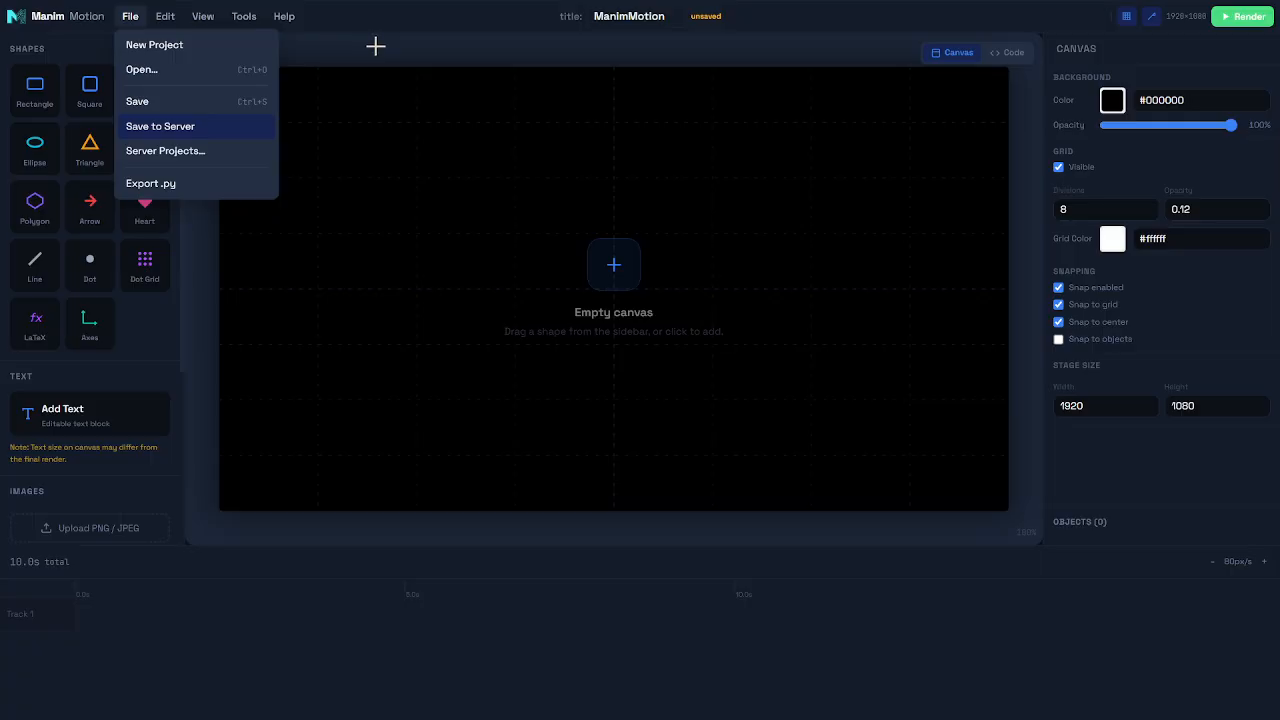
left_click(375, 46)
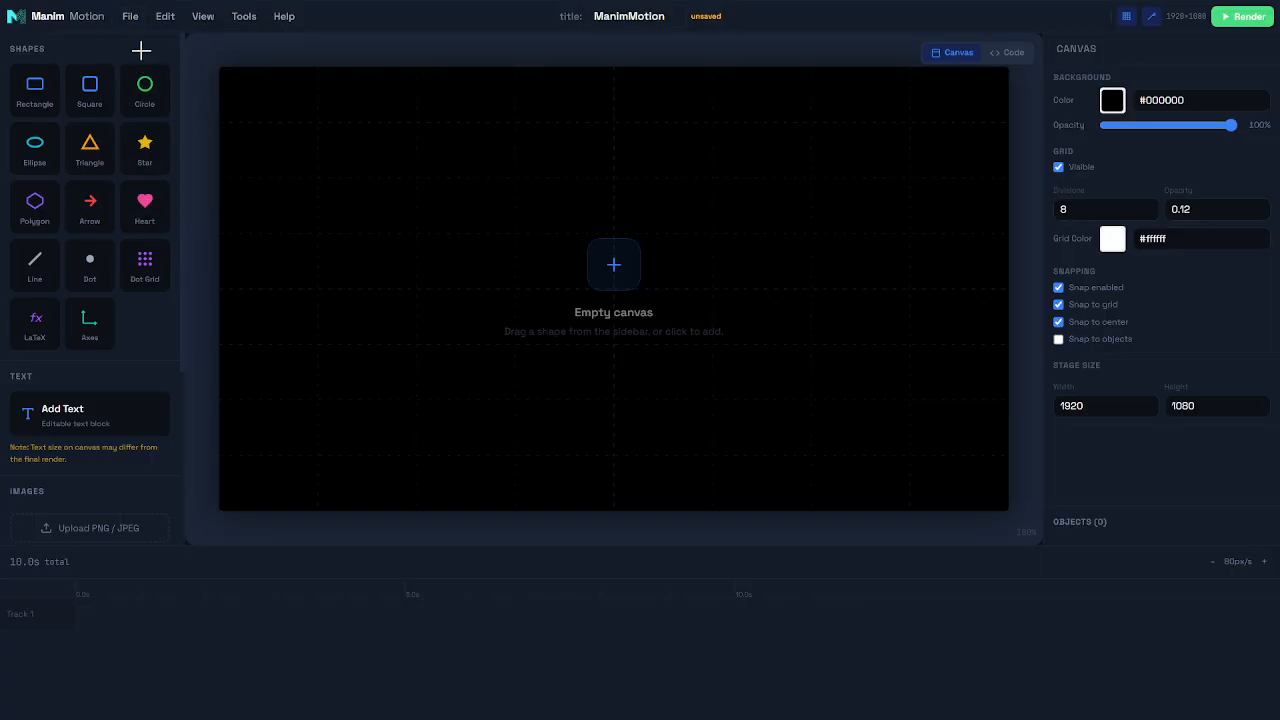
Step: Add the Manim_icon vector image to the empty canvas
scroll(95, 175, "down", 2)
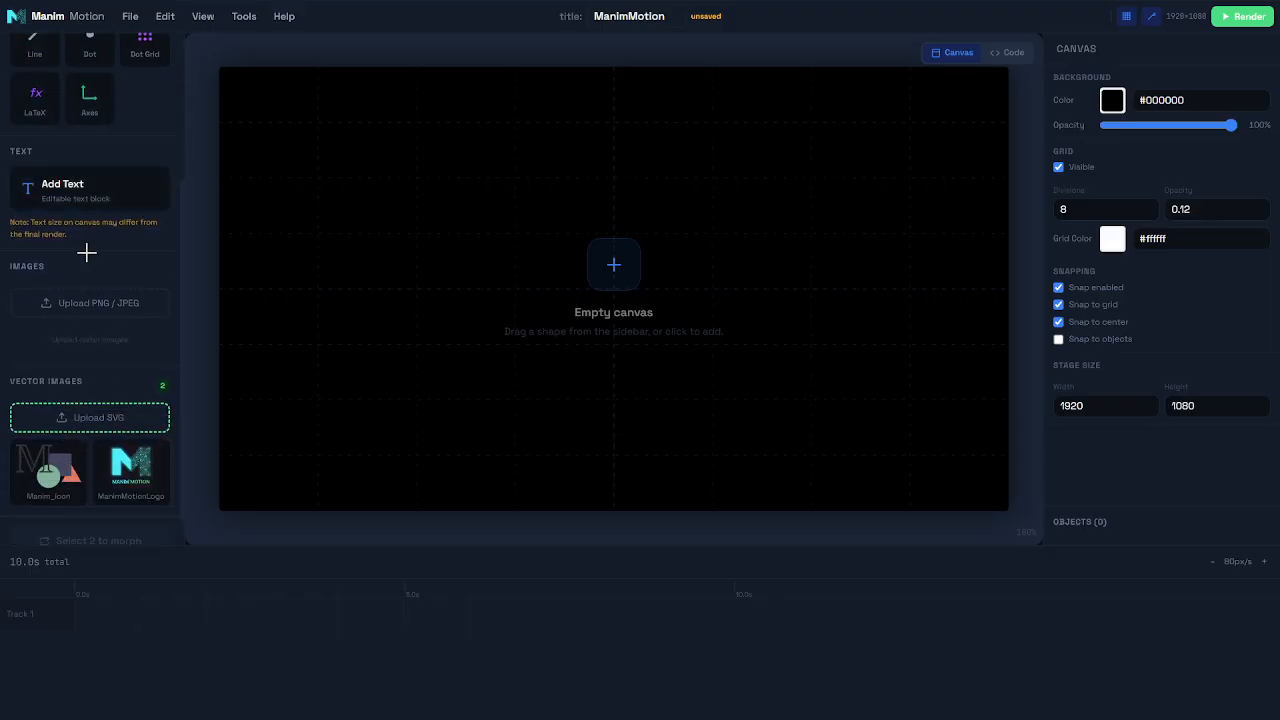
scroll(111, 356, "down", 1)
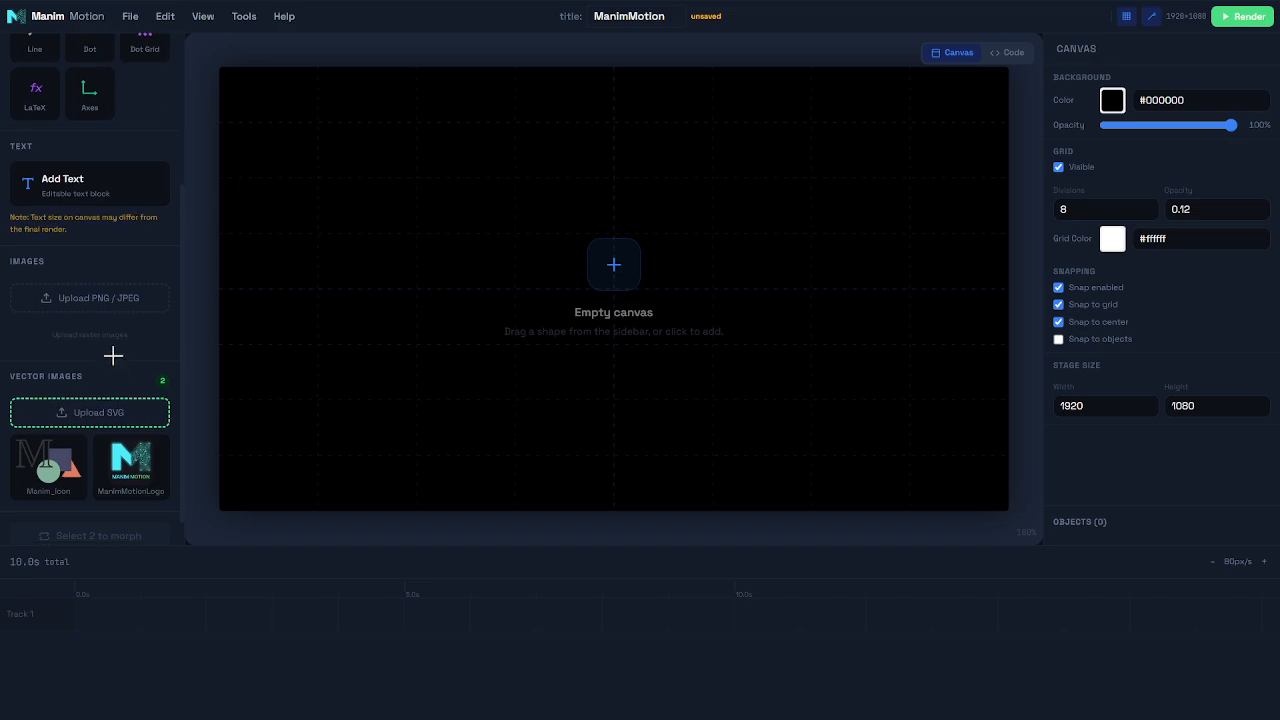
left_click(55, 427)
left_click(728, 261)
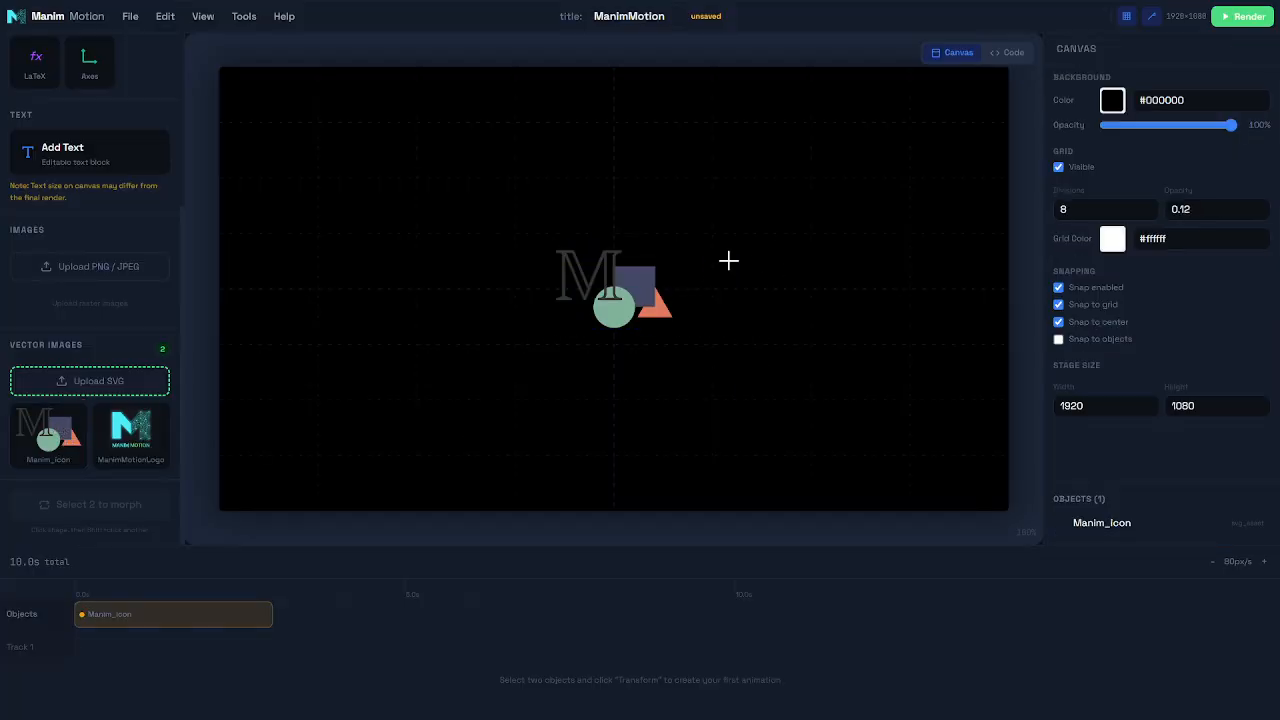
Step: Try aligning the Manim icon to the canvas's top, bottom, left edge and center, and shift it slightly by hand
left_click(643, 283)
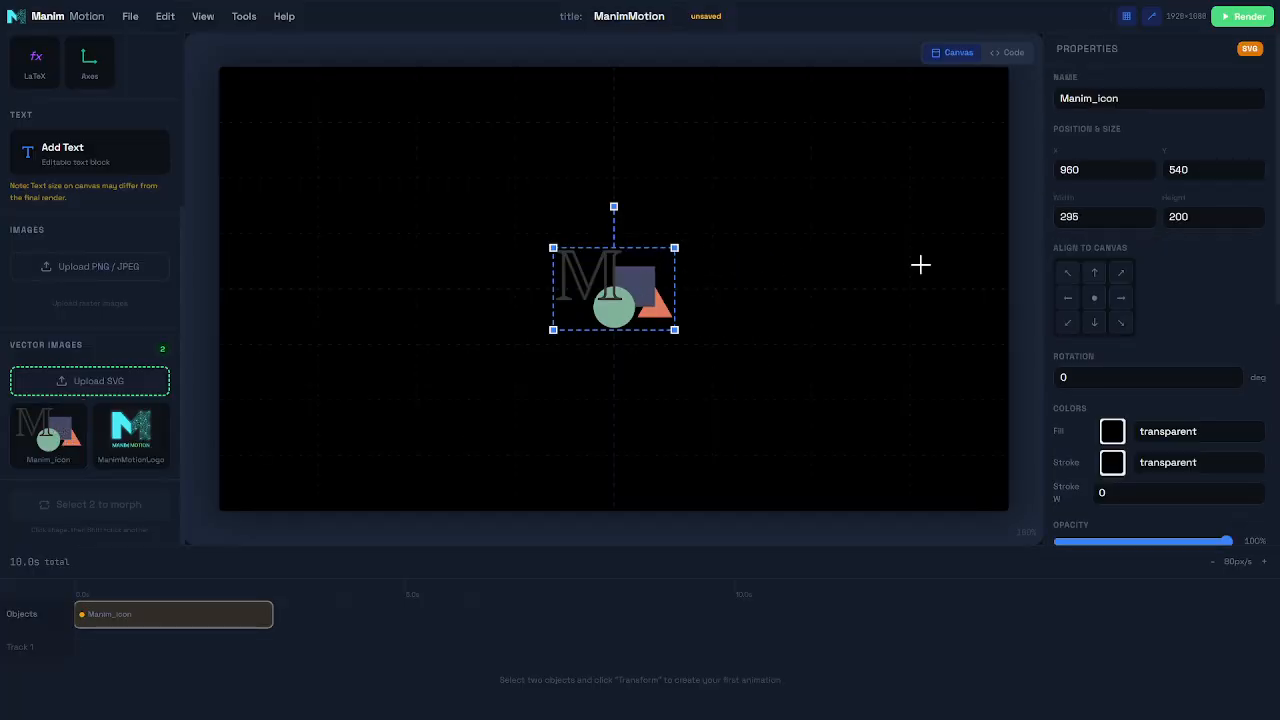
left_click(1094, 272)
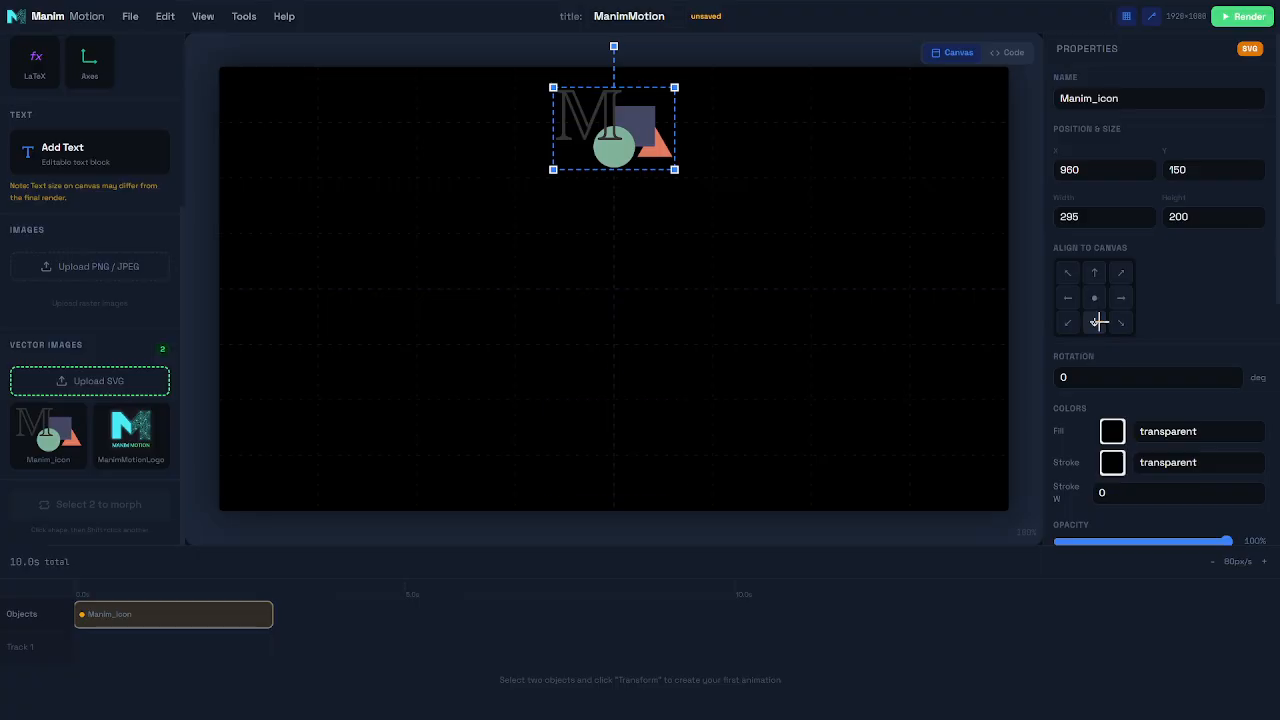
left_click(1094, 322)
left_click(1067, 297)
left_click(1094, 297)
mouse_move(638, 284)
left_mouse_down()
mouse_move(700, 263)
mouse_move(609, 231)
mouse_move(626, 282)
left_mouse_up()
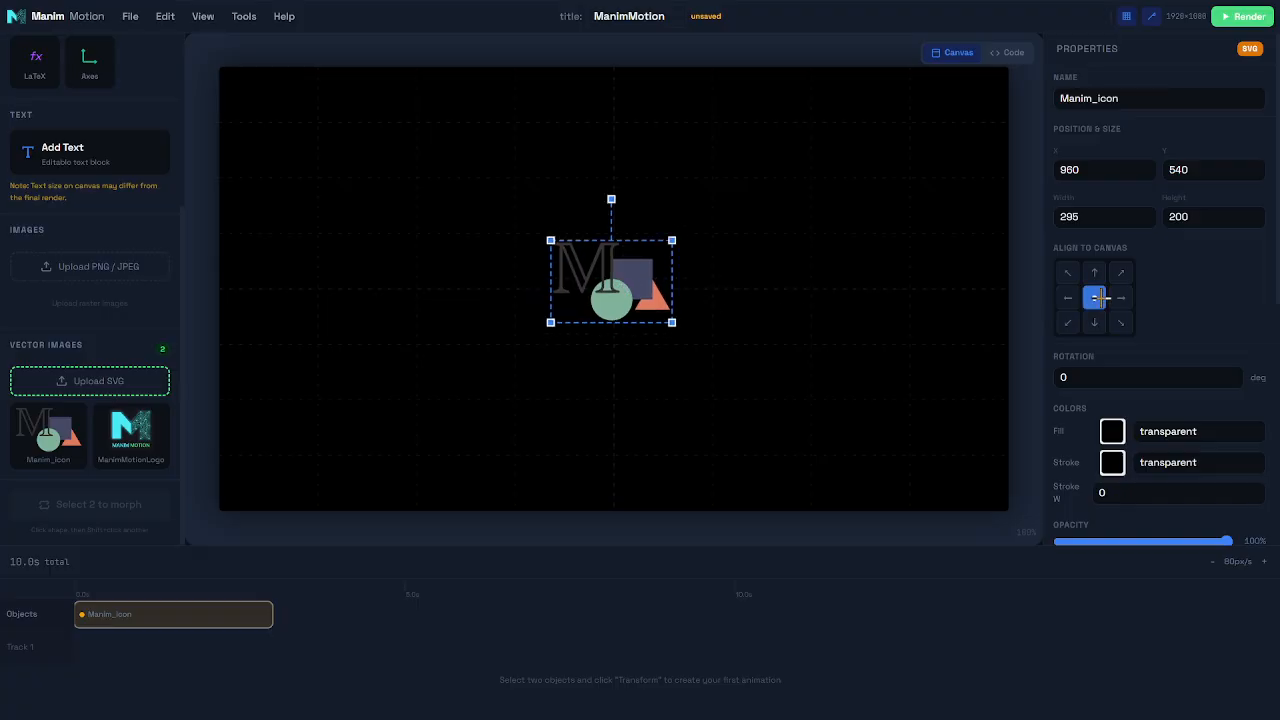
Step: Enlarge the Manim icon to about 730 by 495 and center it on the canvas
left_click_drag(673, 239, 842, 134)
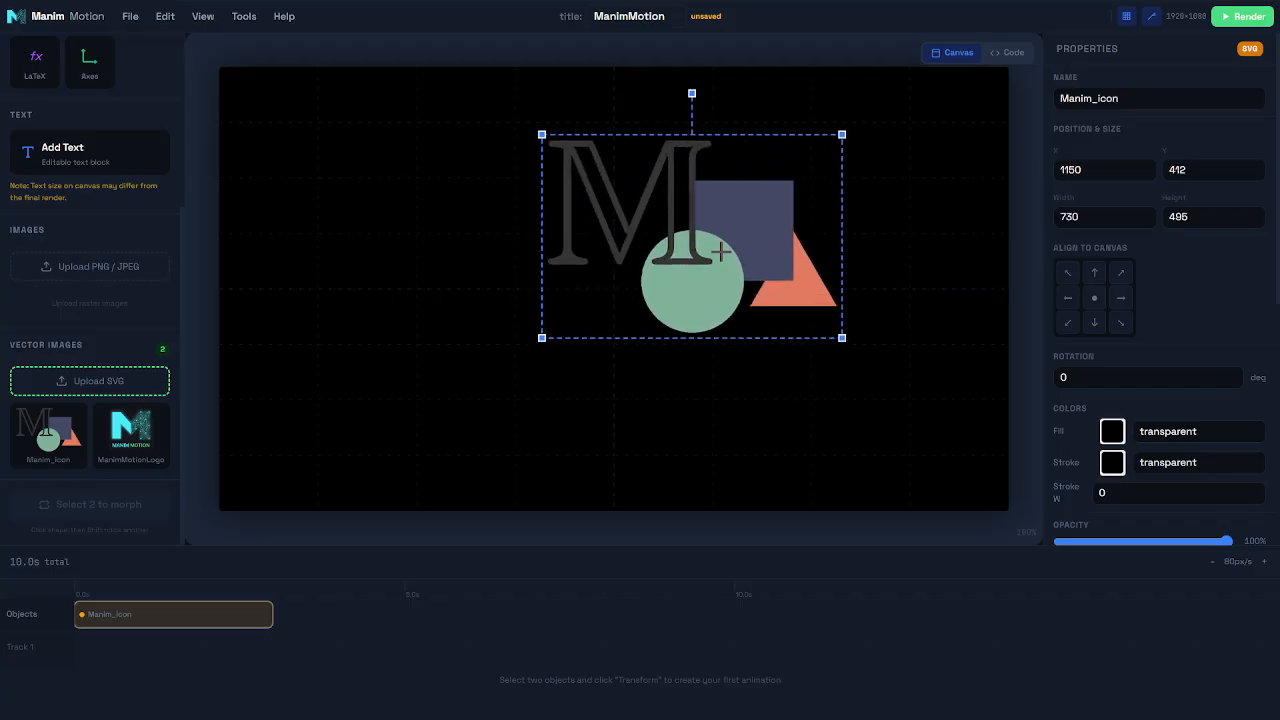
left_click(1094, 297)
scroll(886, 331, "up", 1)
scroll(891, 317, "down", 2)
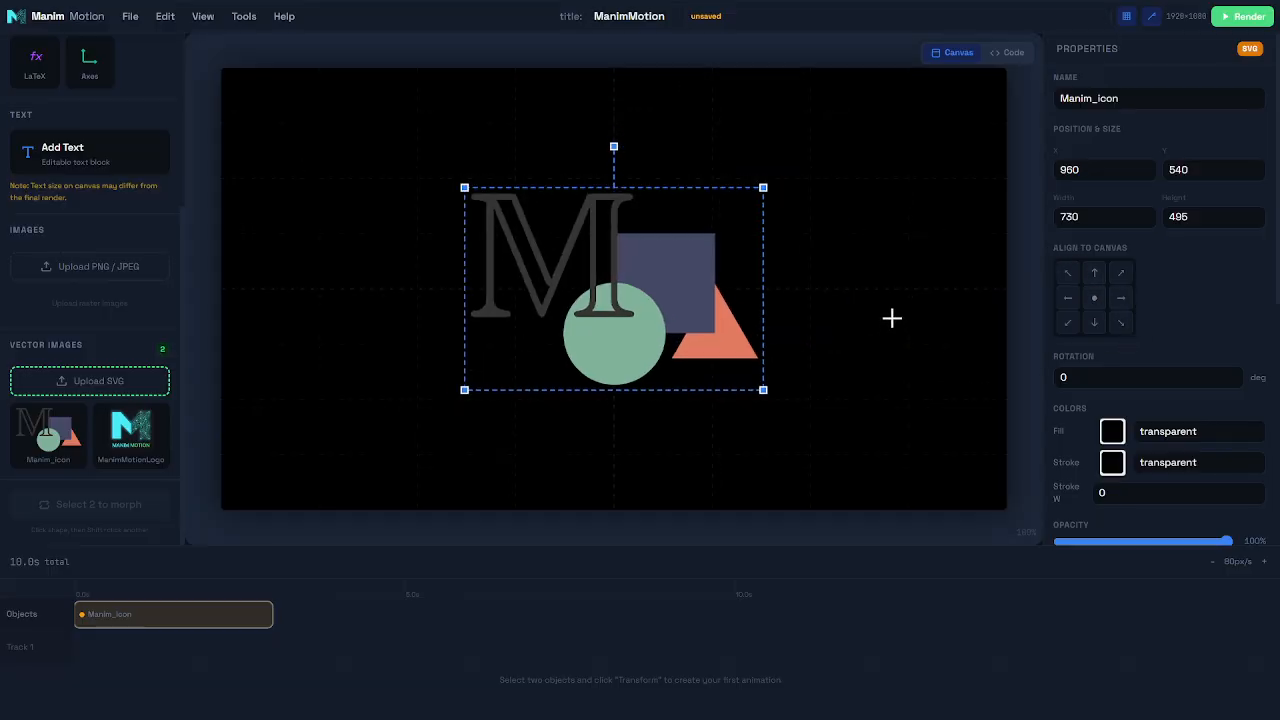
left_click(1010, 256)
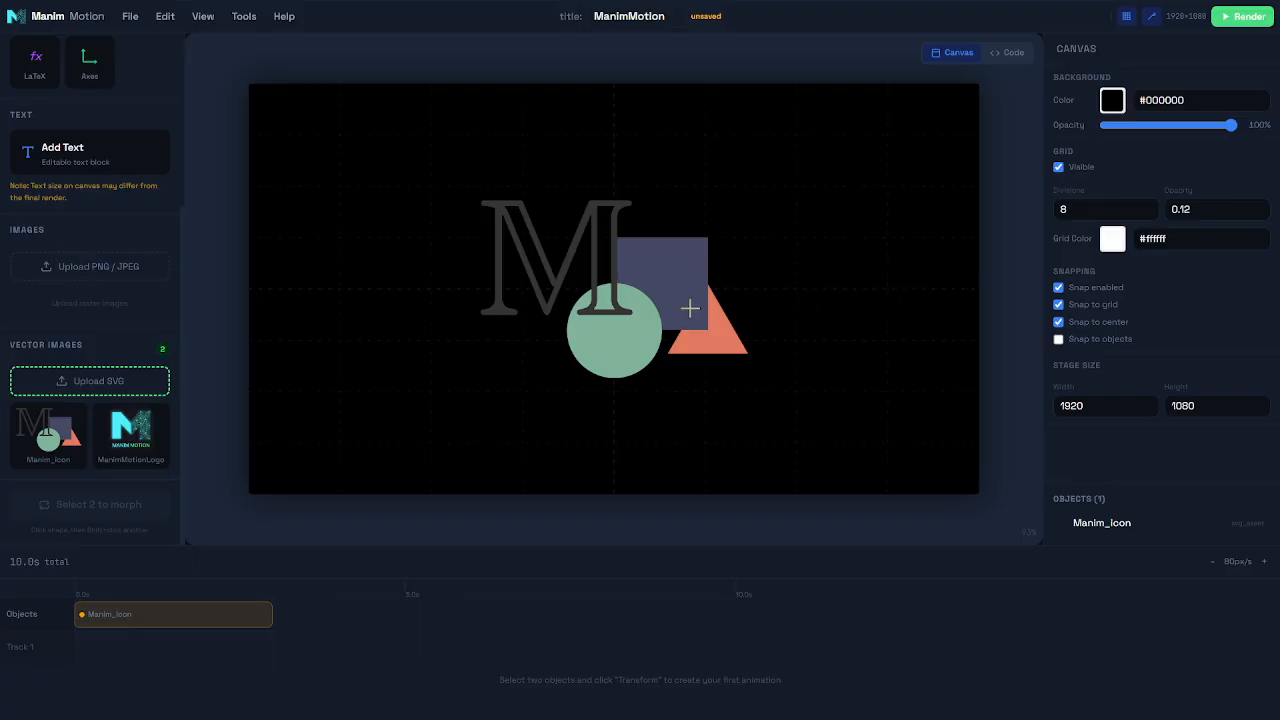
Step: Extend the Manim icon's time on the timeline to 5 seconds
left_click(633, 288)
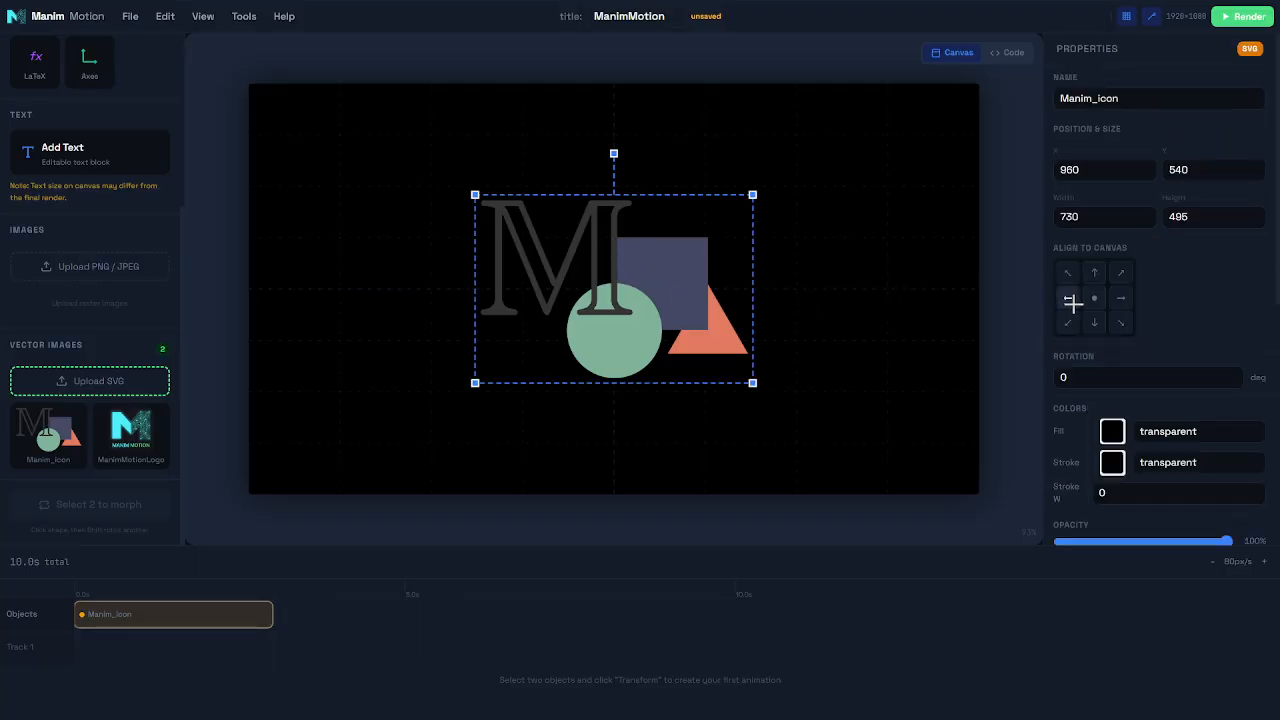
scroll(1082, 367, "down", 5)
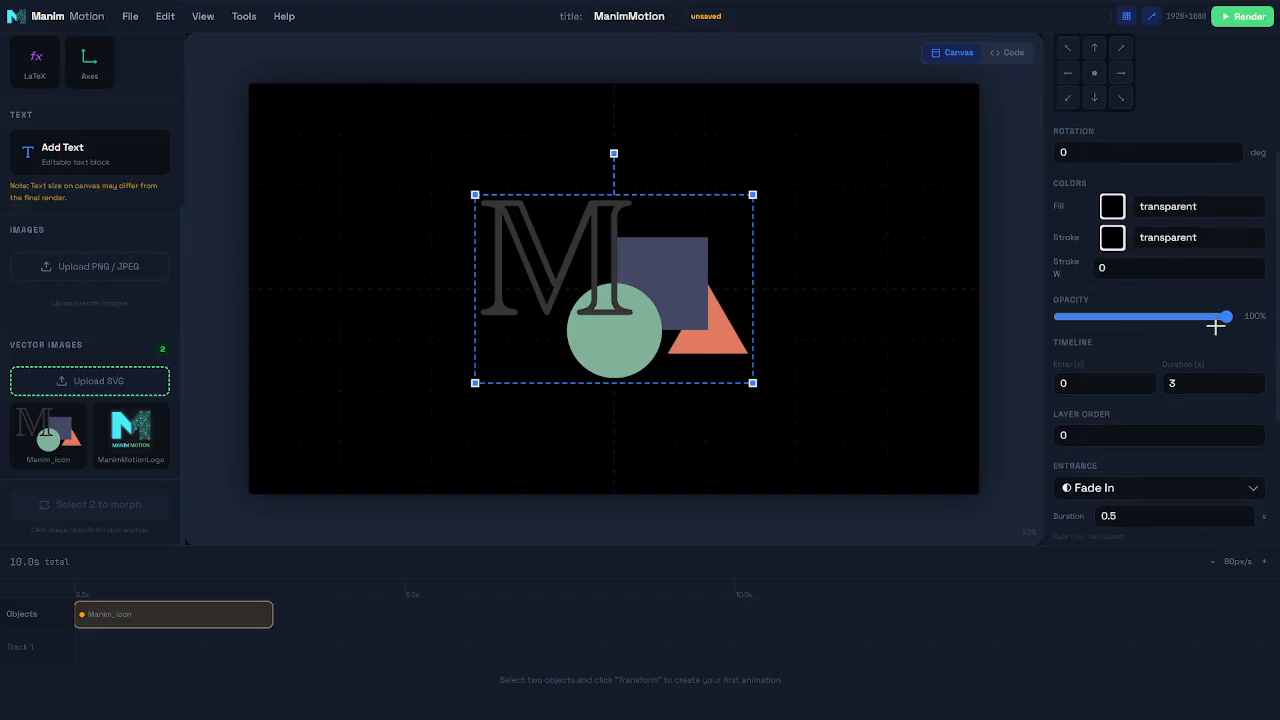
scroll(1131, 320, "down", 5)
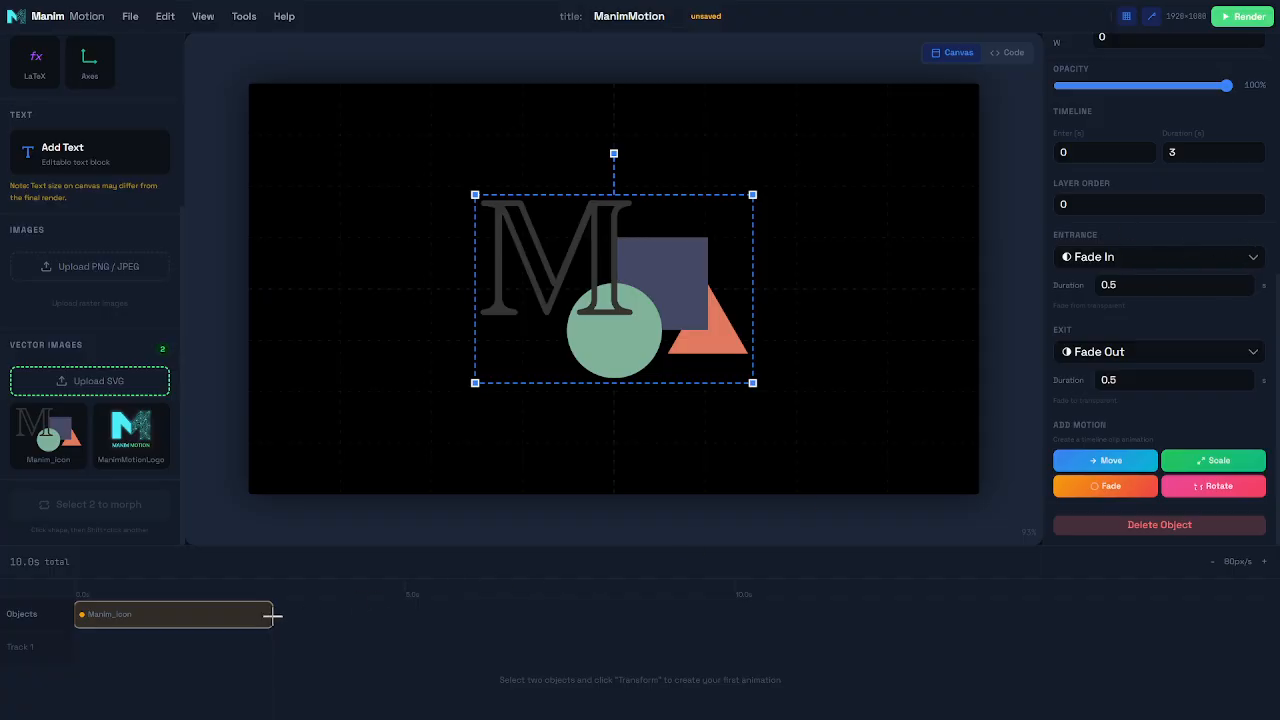
left_click_drag(271, 614, 403, 612)
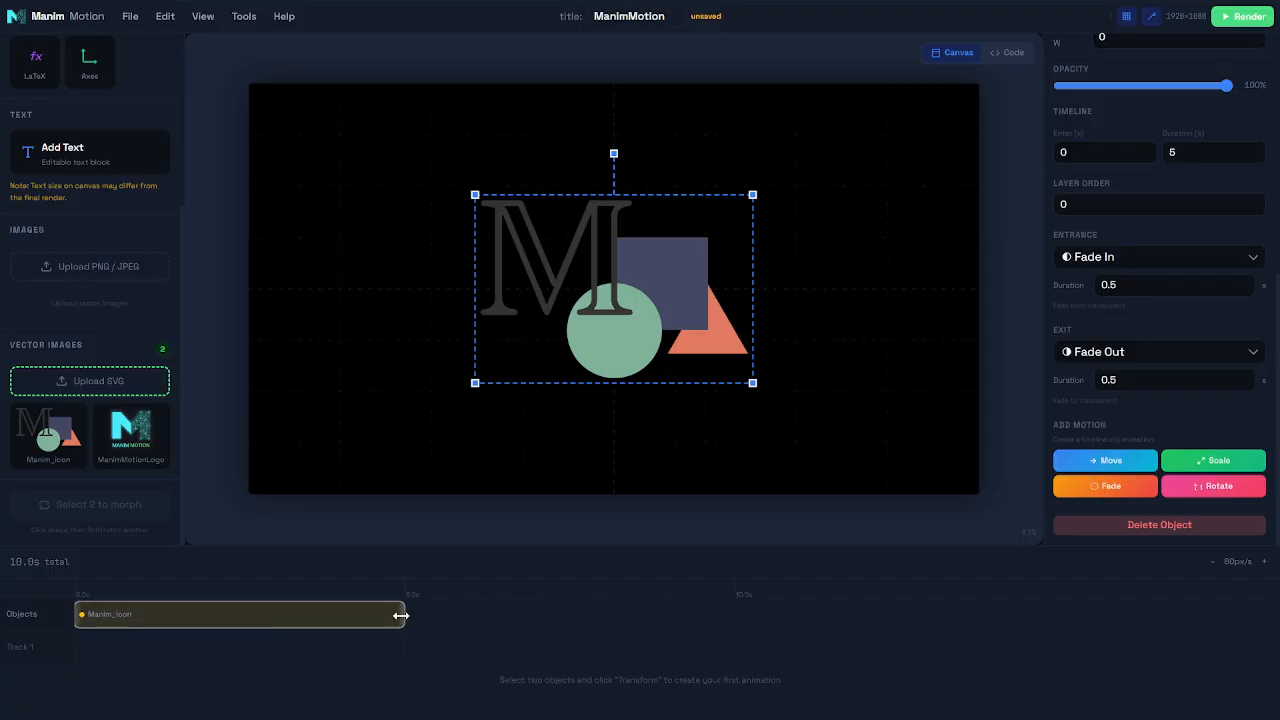
Step: Set the Manim icon's entrance animation to Write with a duration of 2 seconds
left_click(1131, 257)
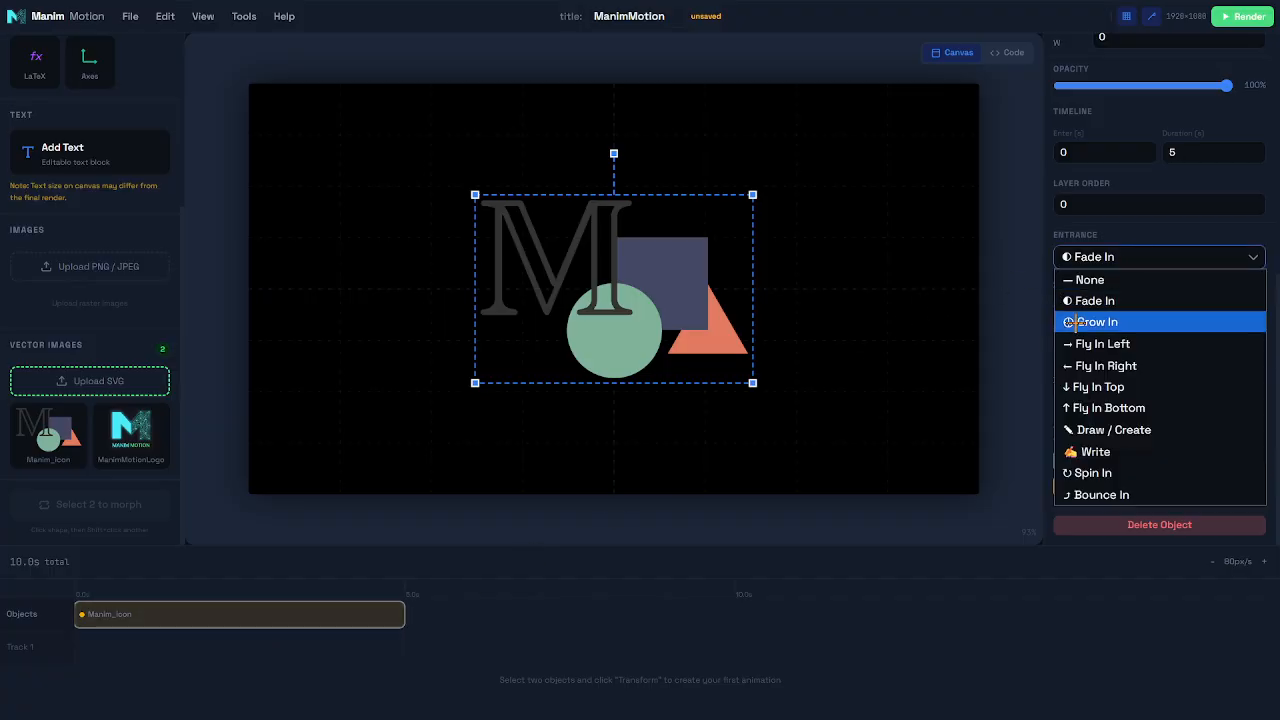
left_click(1100, 452)
left_click_drag(1222, 285, 1063, 284)
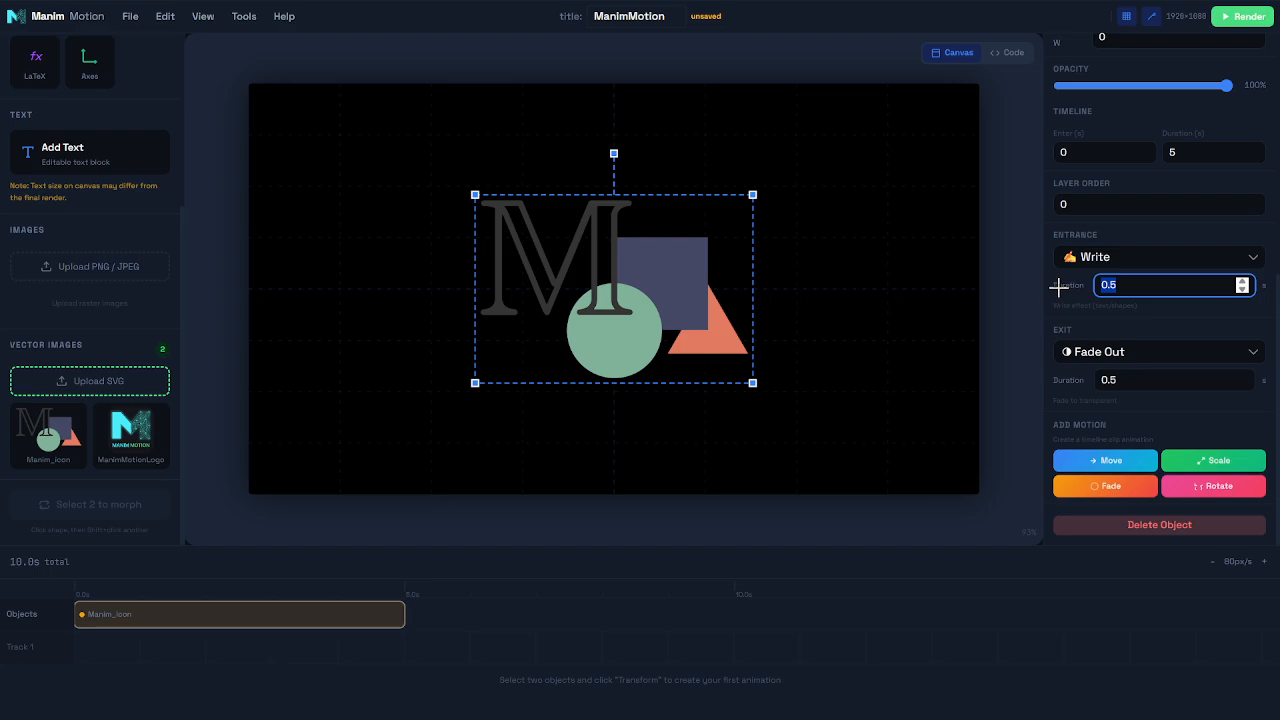
type("2")
left_click(1005, 320)
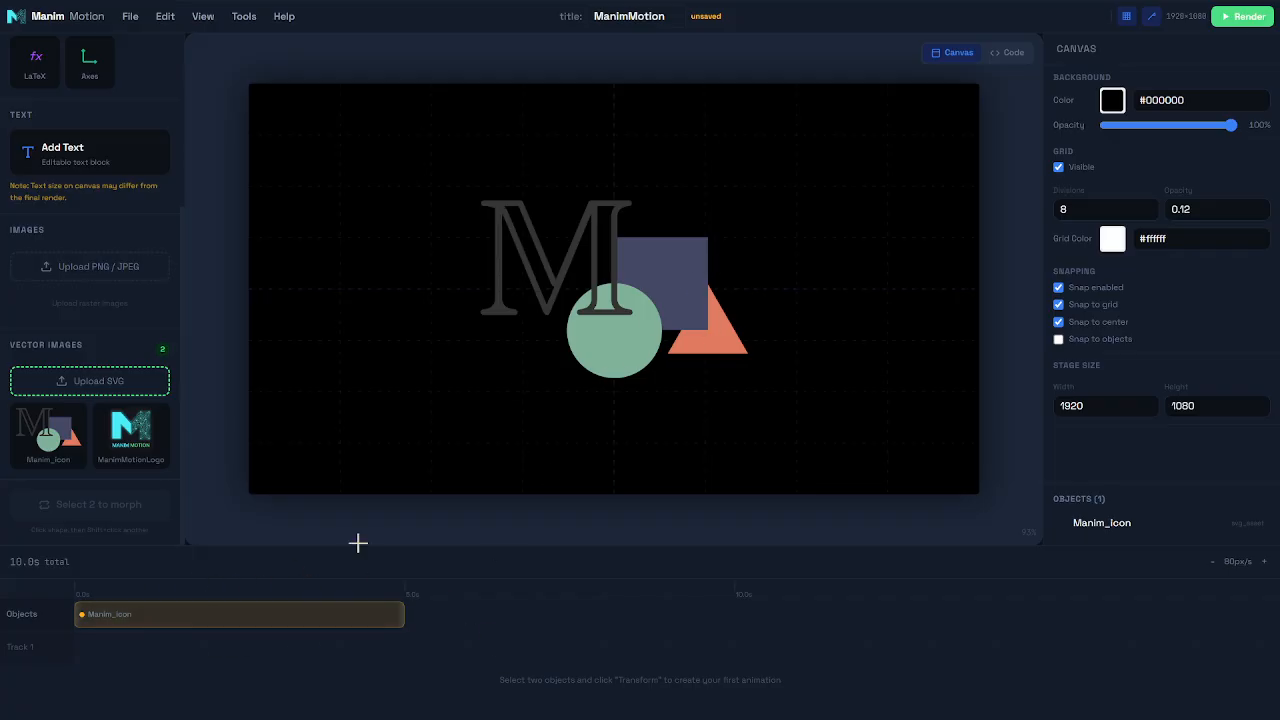
Step: Render the animation again at High quality (1080p 60fps) and replay the finished video from the start
left_click(1250, 16)
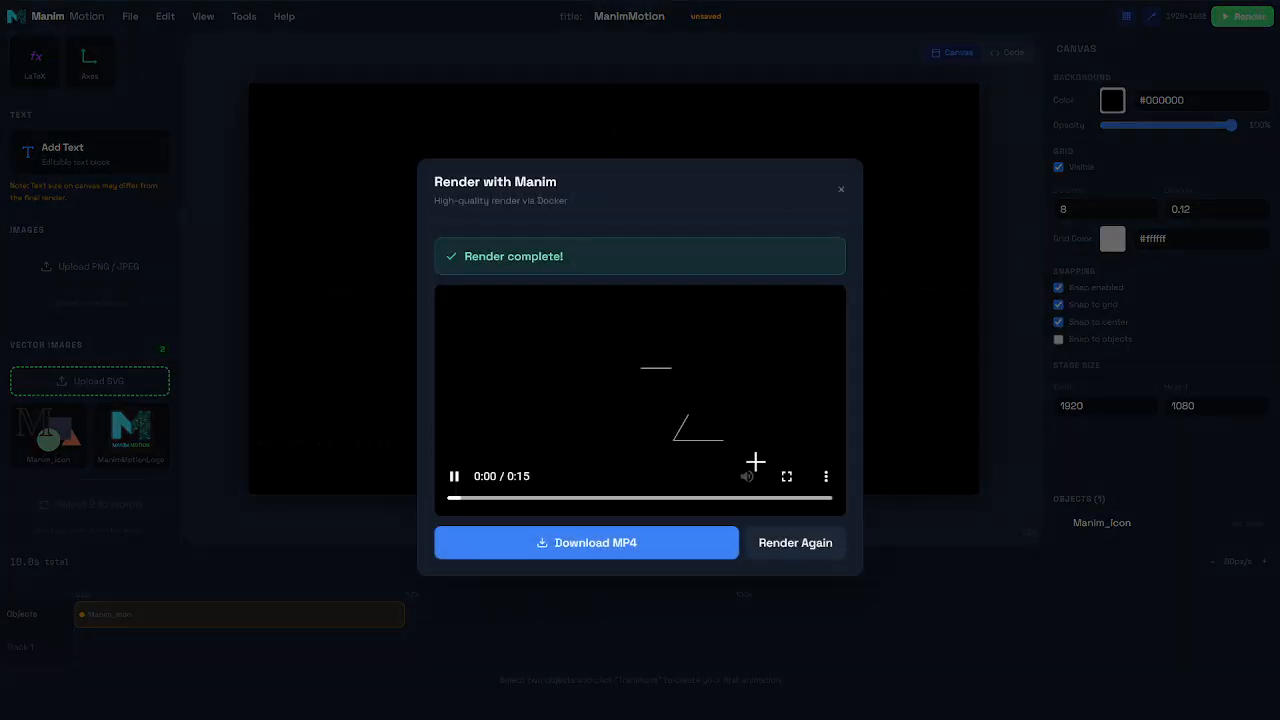
left_click(814, 540)
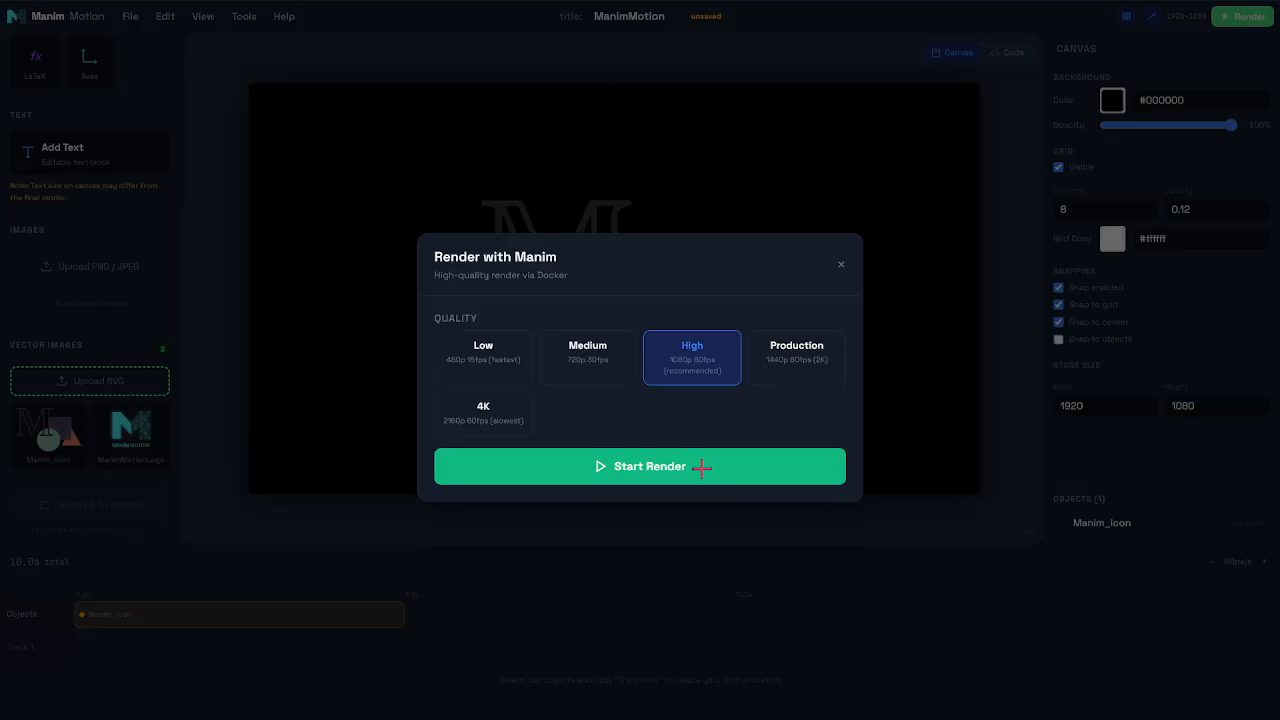
left_click(702, 467)
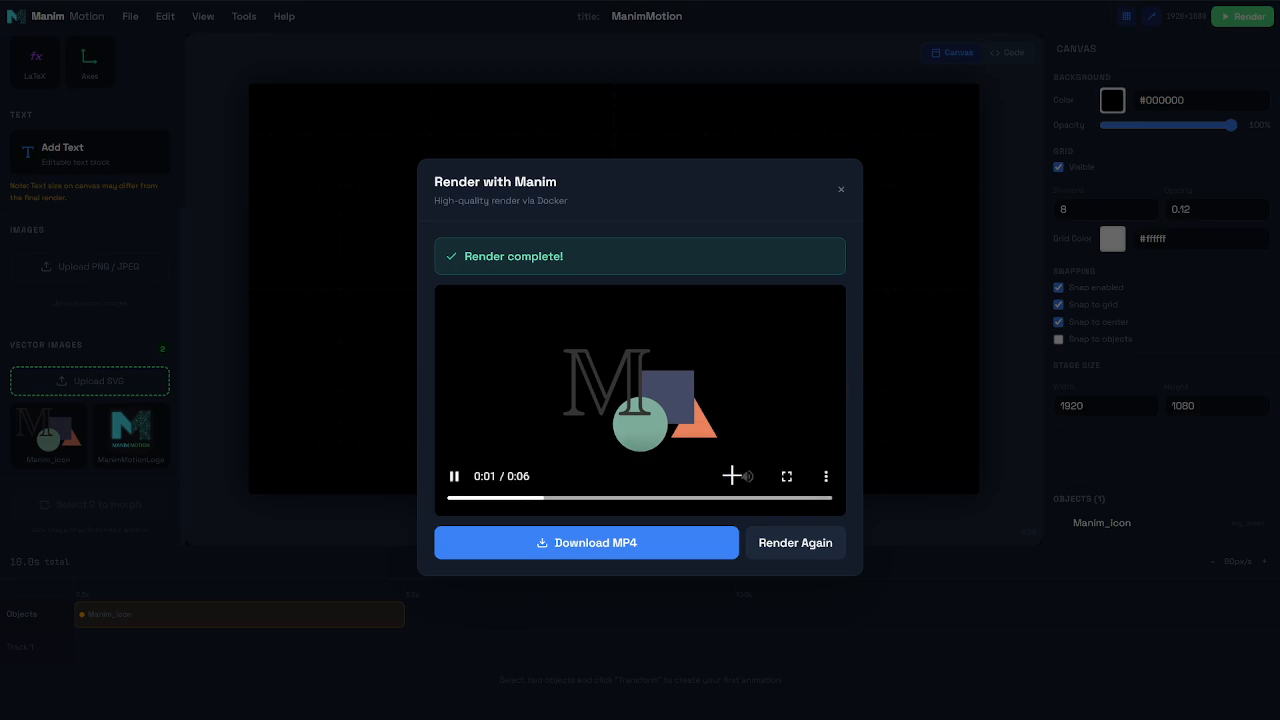
left_click_drag(520, 497, 414, 494)
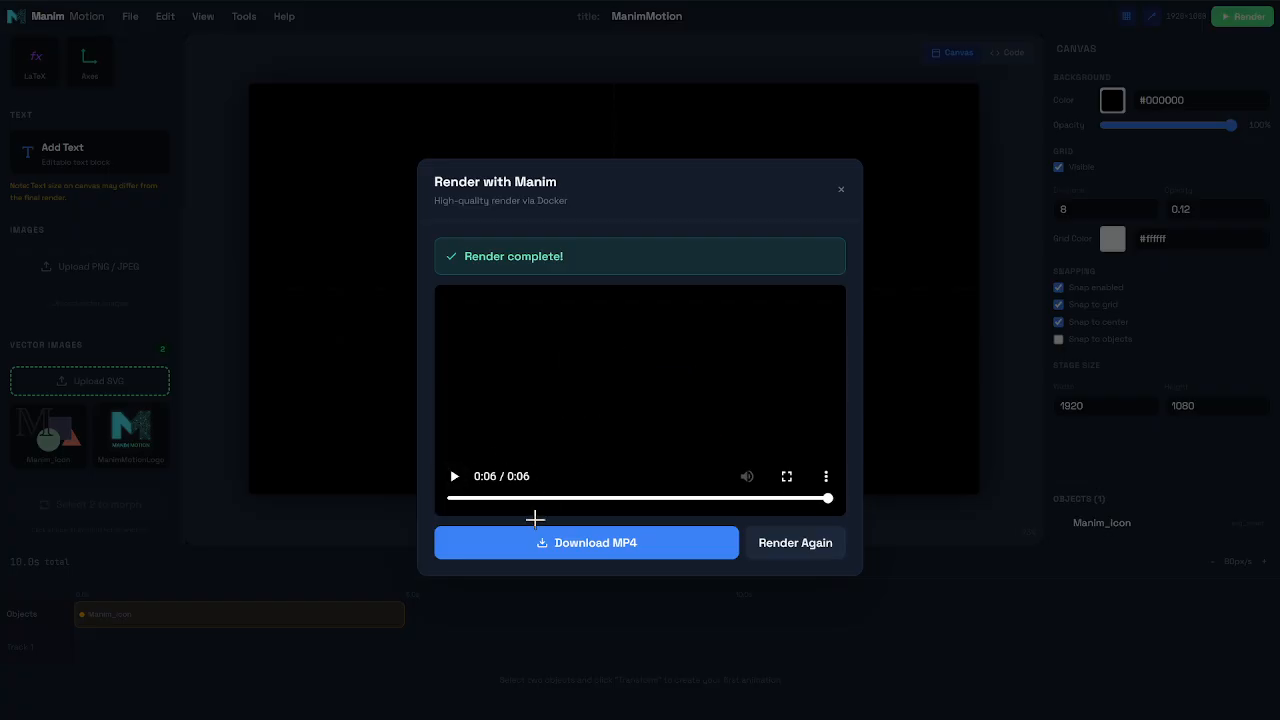
left_click(841, 189)
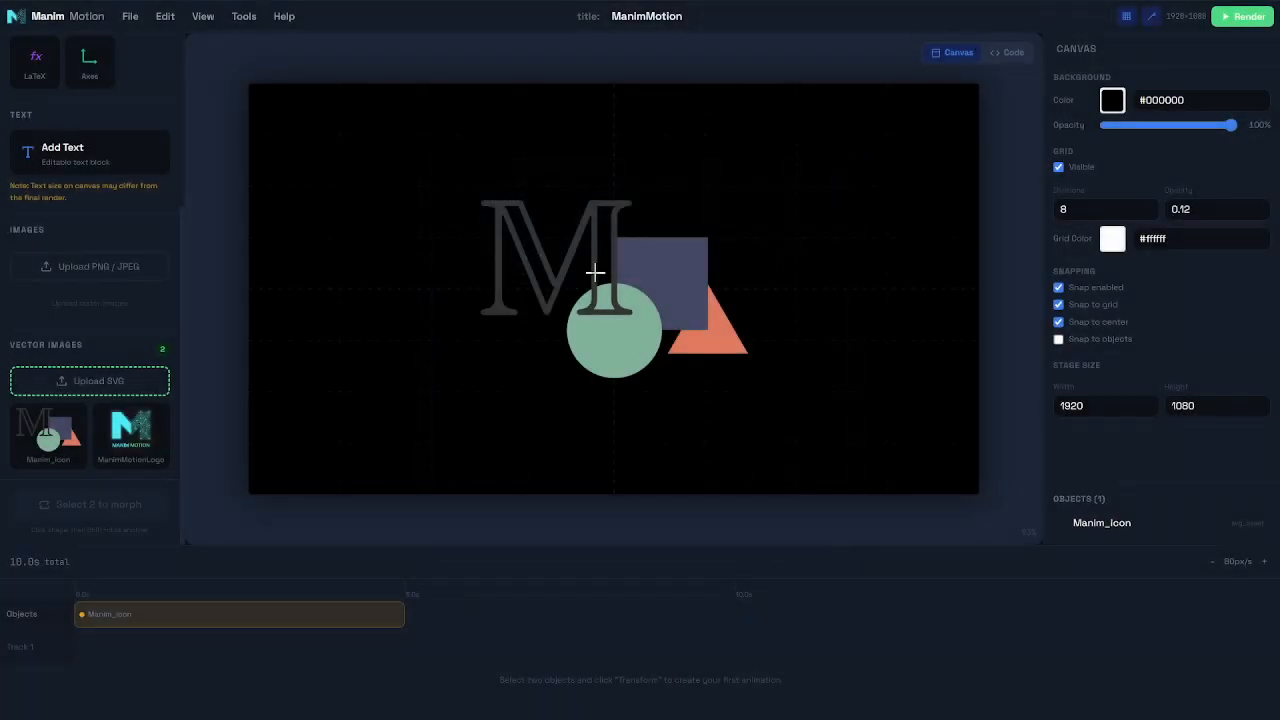
Step: Delete the Manim icon from the canvas
scroll(614, 239, "down", 1)
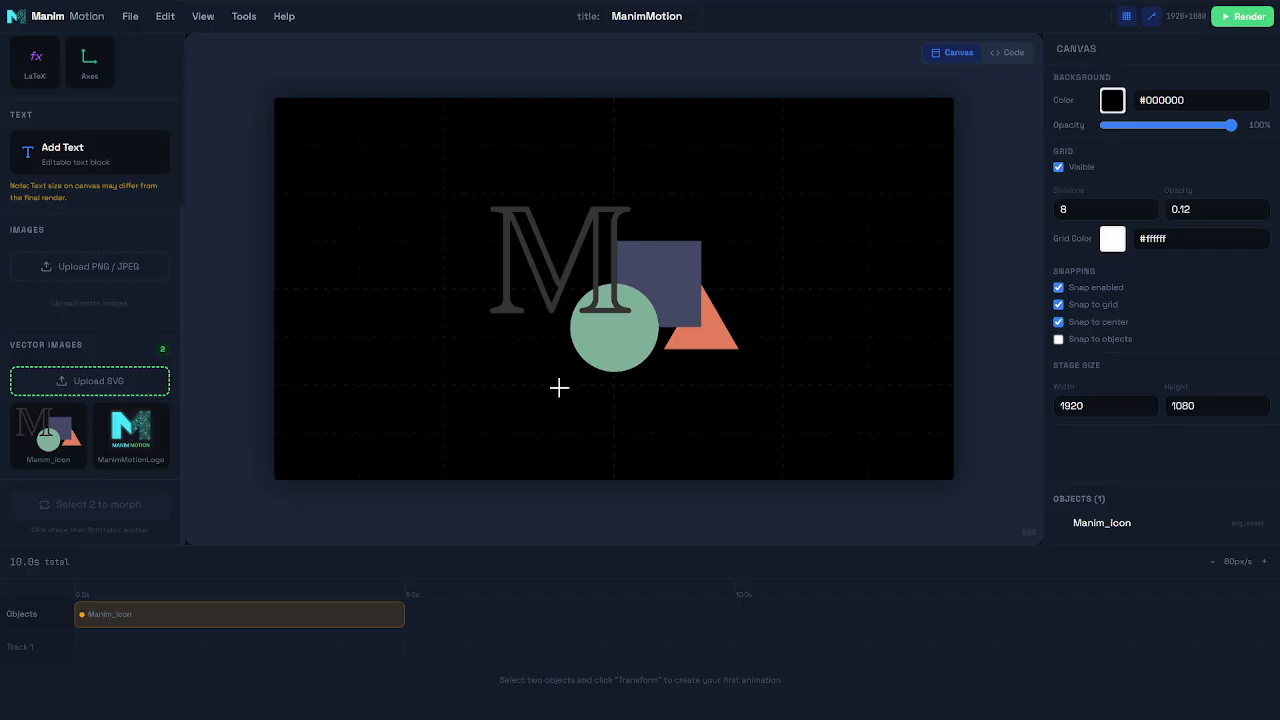
left_click(586, 277)
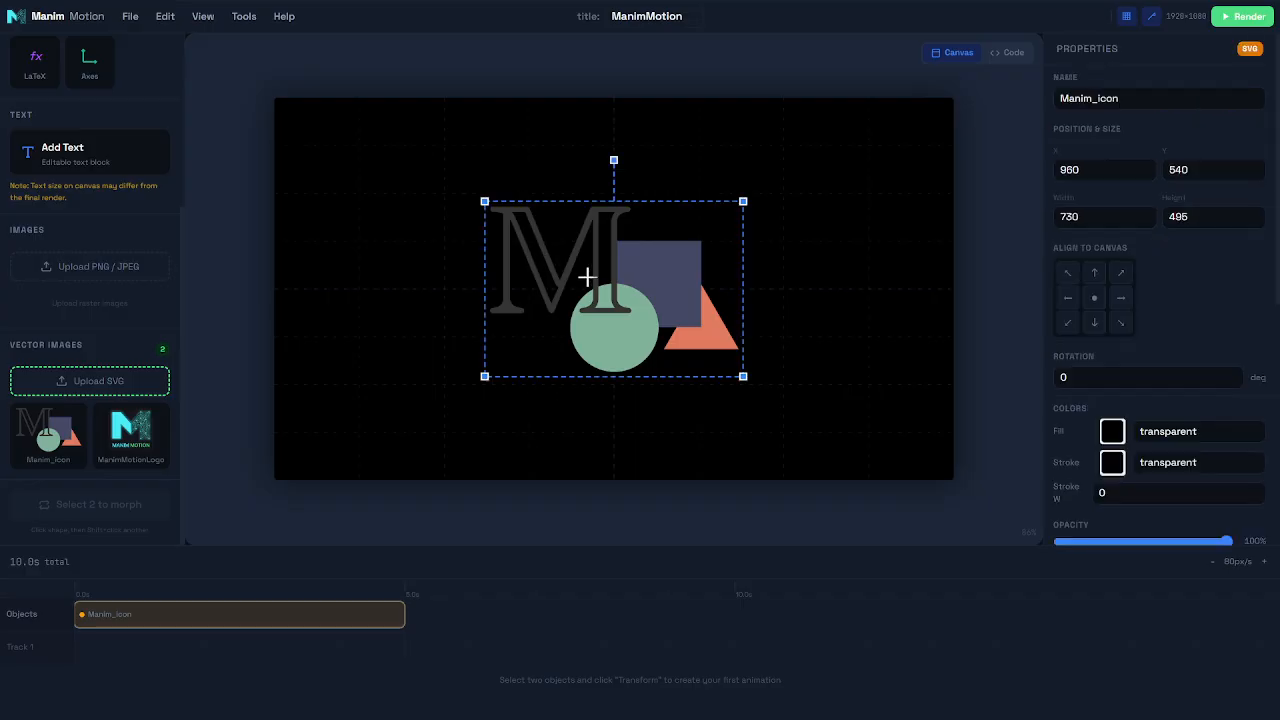
key("Delete")
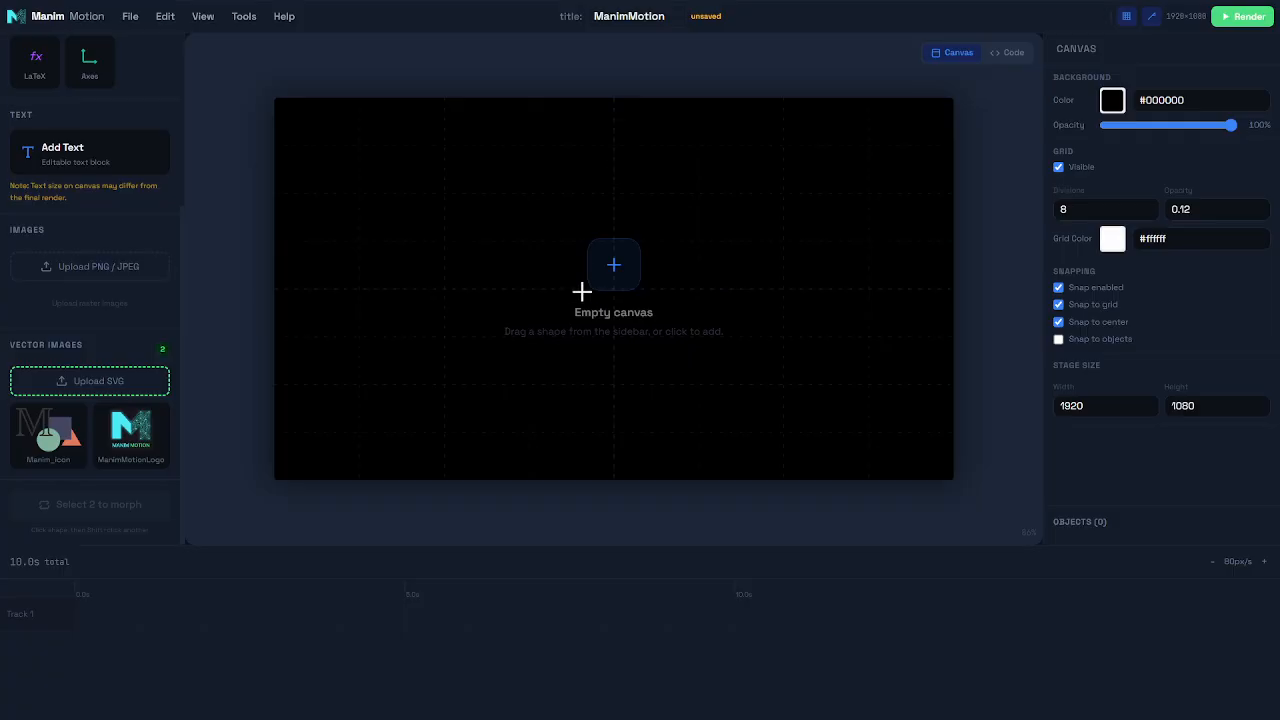
Step: Add a 160 by 100 rectangle to the canvas at X 672, Y 540
scroll(109, 271, "up", 5)
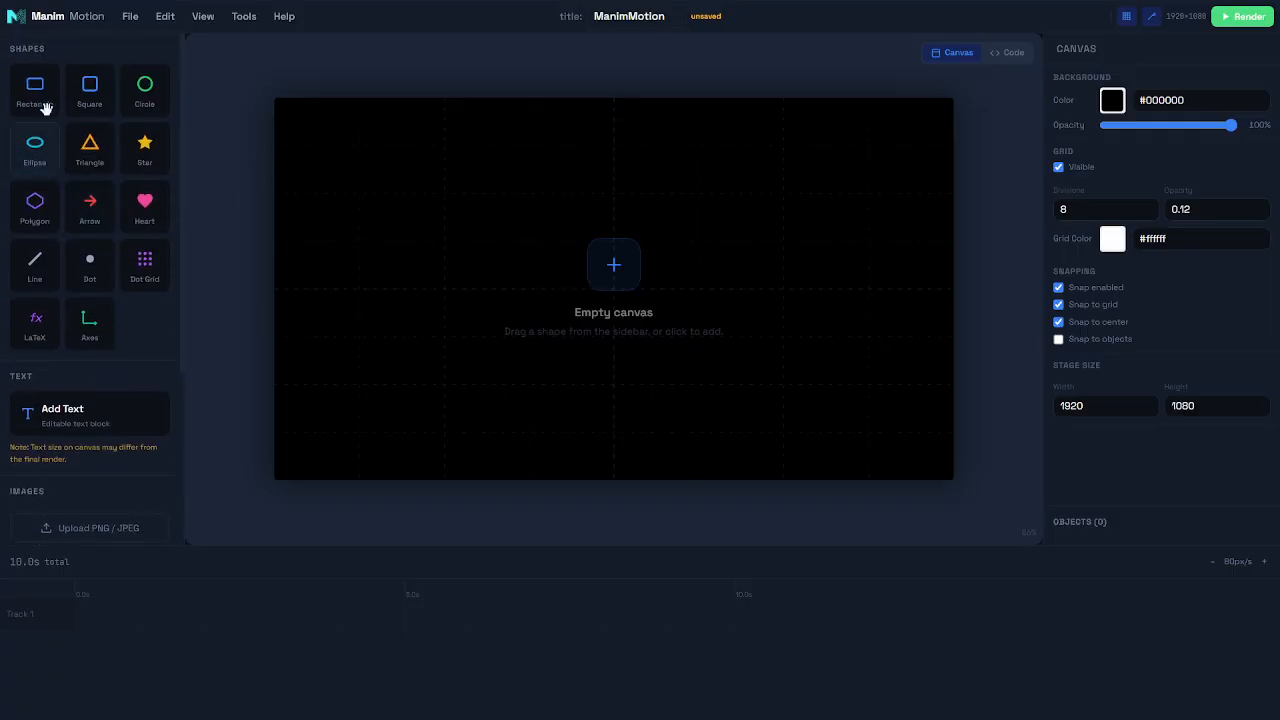
left_click(40, 100)
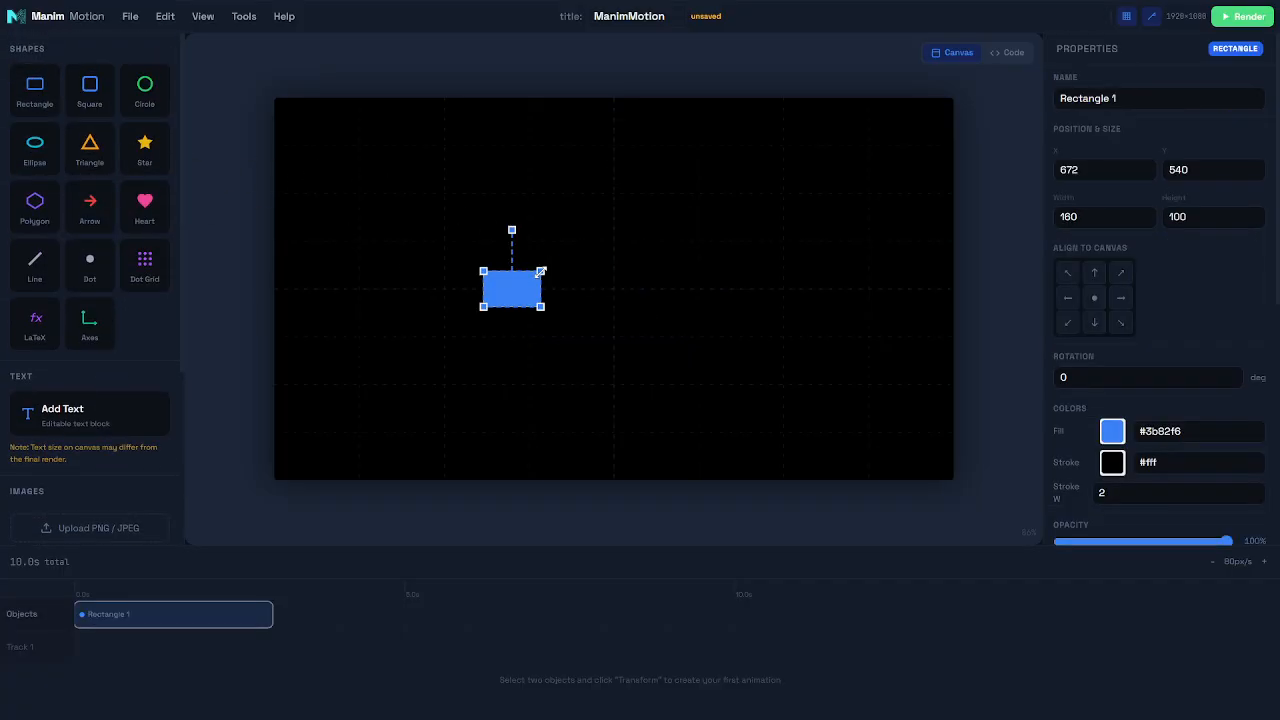
Step: Enlarge the blue rectangle to about 387 by 242 and place it at X 480, Y 540
left_click_drag(541, 271, 444, 282)
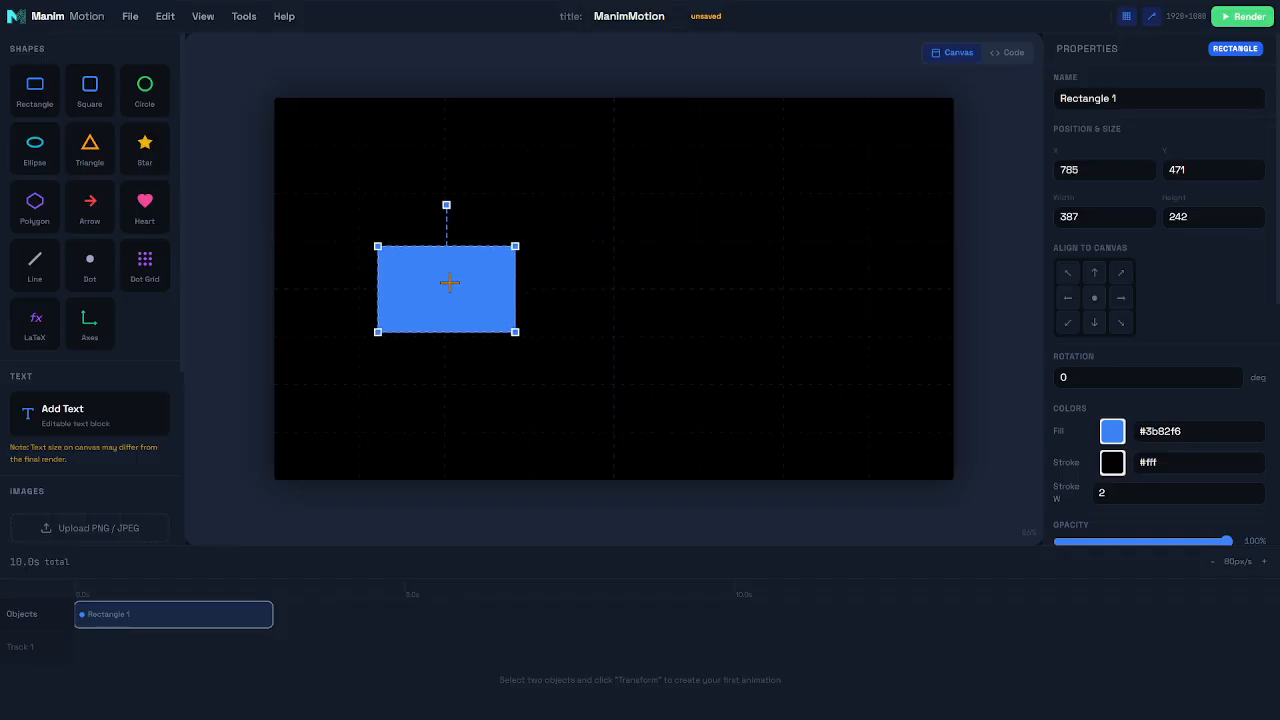
Step: Add a green circle at X 1440, Y 540 and enlarge it to a size of about 572
left_click(144, 85)
left_click_drag(741, 296, 823, 363)
left_click_drag(703, 258, 778, 266)
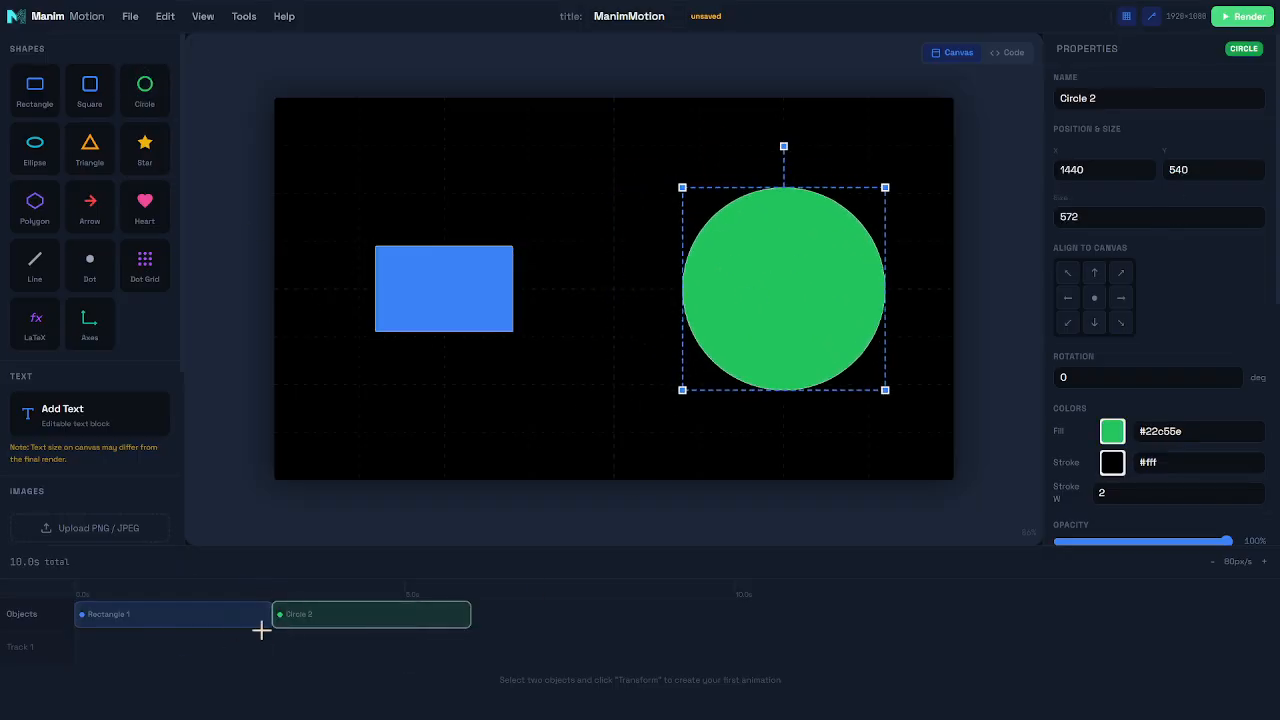
mouse_move(337, 619)
left_mouse_down()
mouse_move(366, 611)
mouse_move(163, 609)
mouse_move(348, 613)
mouse_move(334, 609)
left_mouse_up()
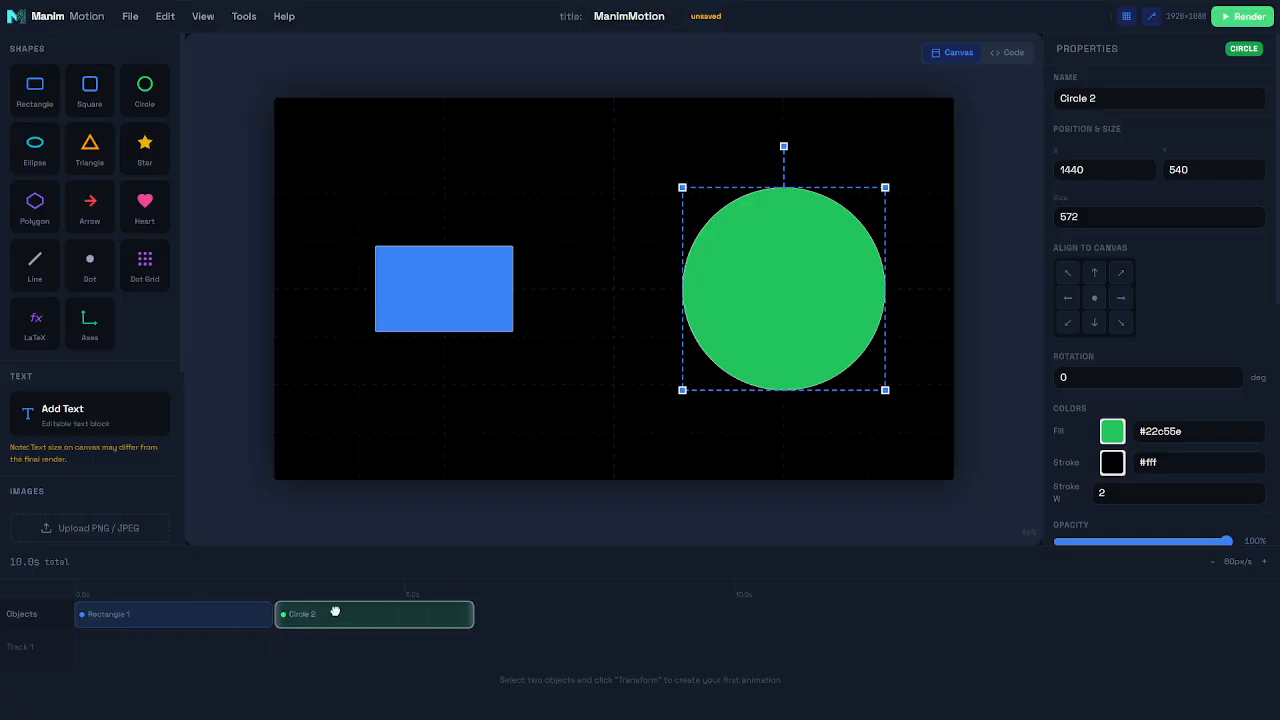
left_click(464, 439)
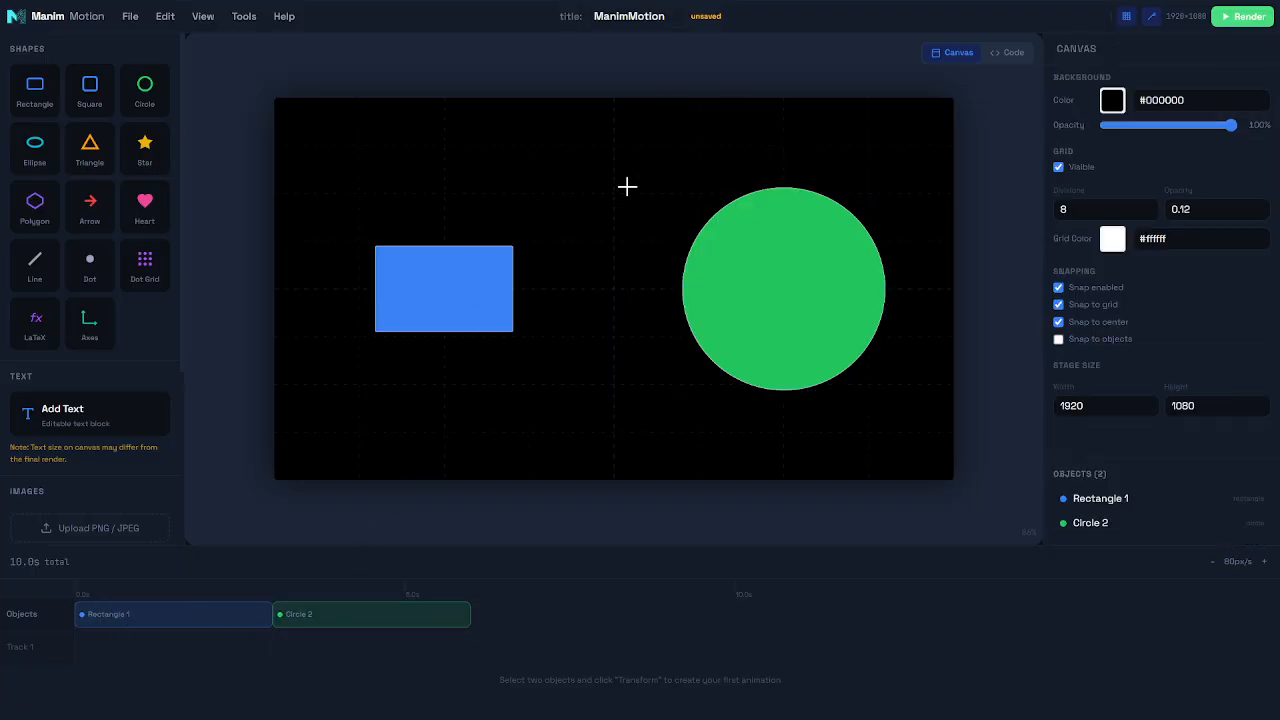
Step: Create a transform animation from the blue rectangle to the green circle and look through its easing options
left_click(462, 294)
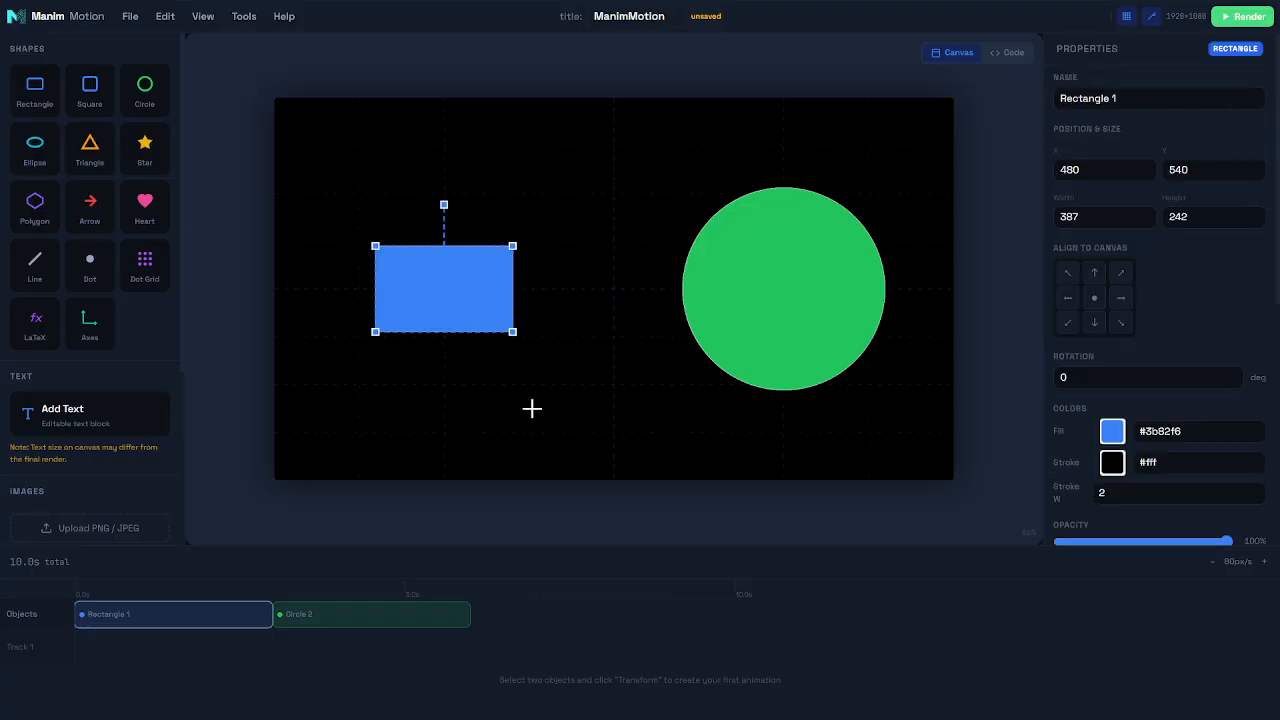
left_click(843, 277, "shift")
scroll(123, 338, "down", 3)
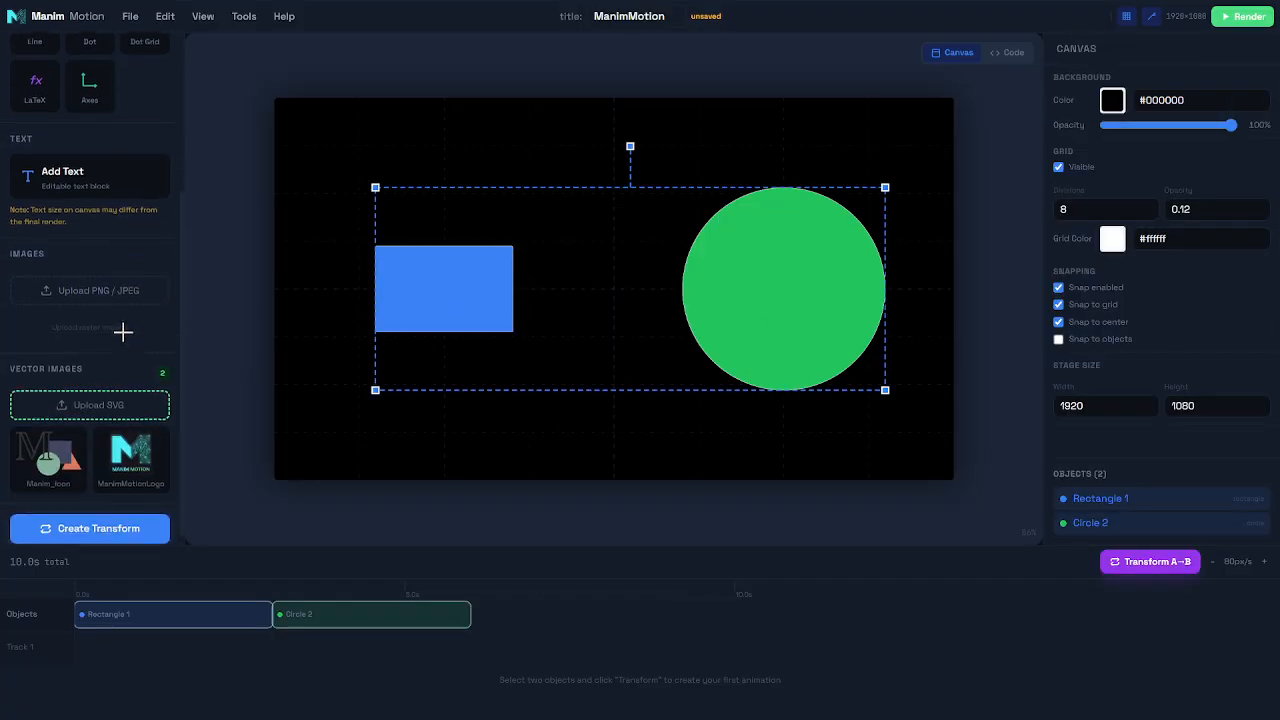
left_click(105, 520)
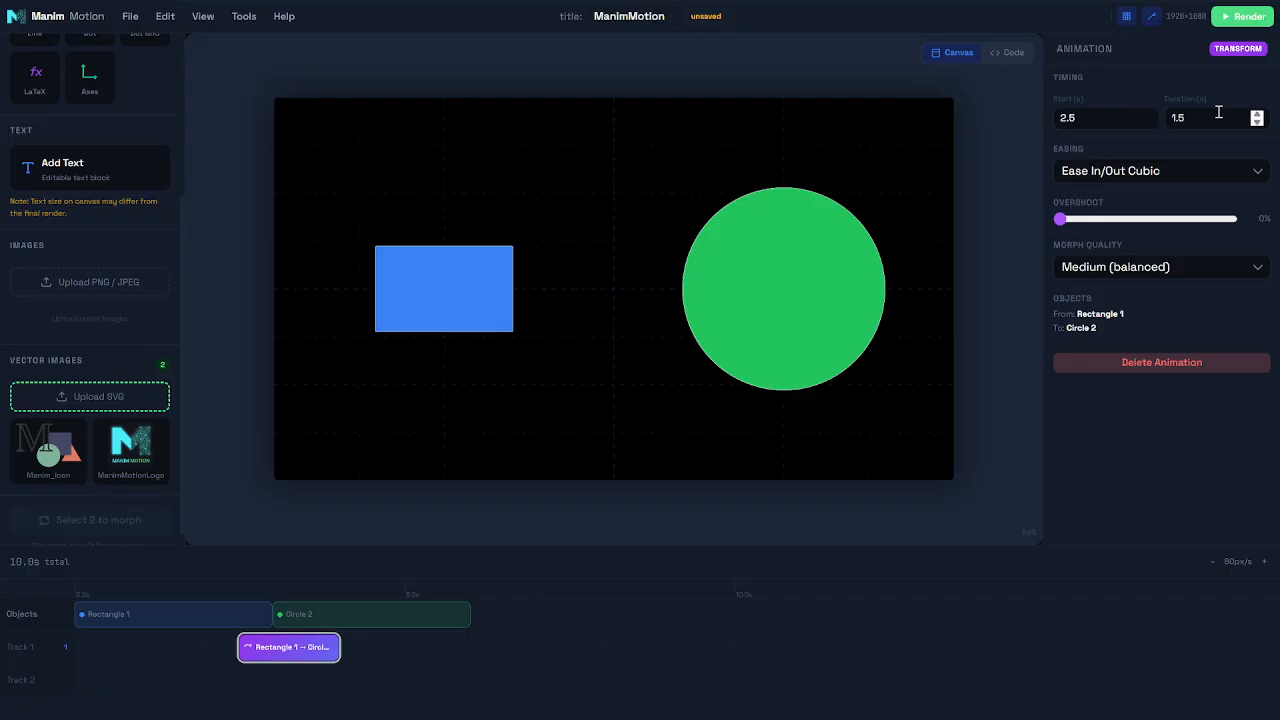
left_click(1182, 172)
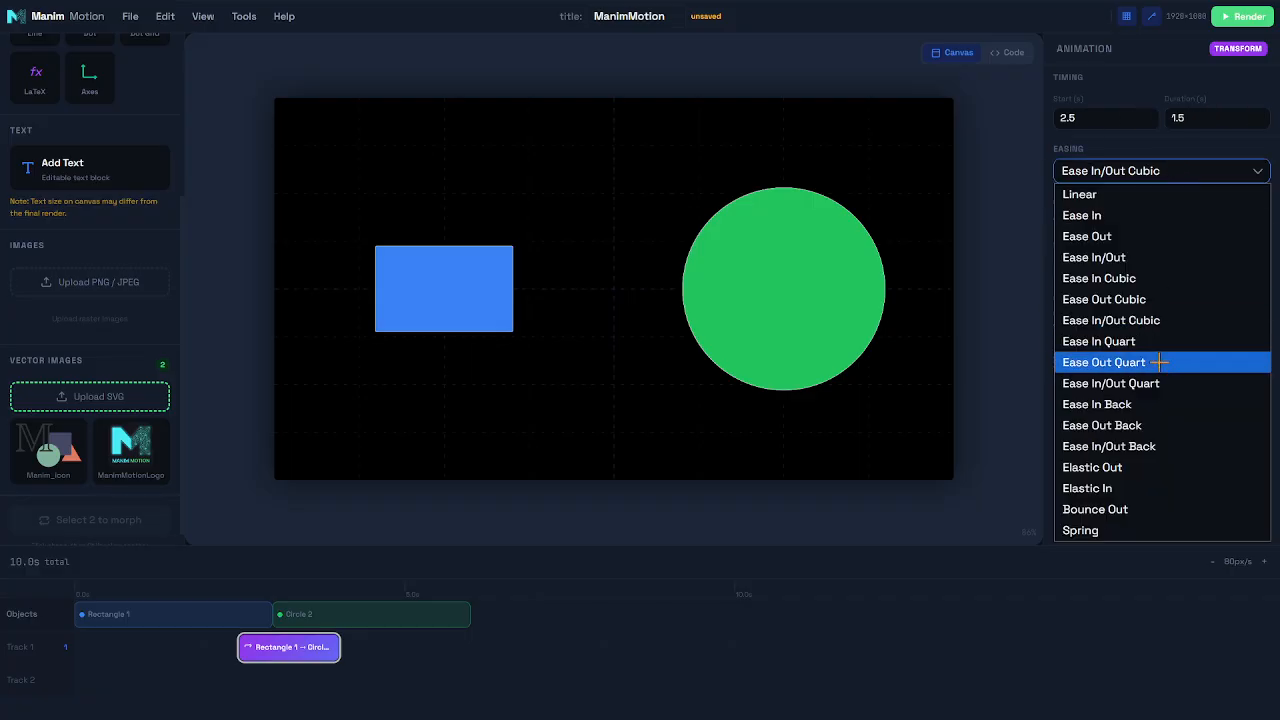
left_click(1002, 508)
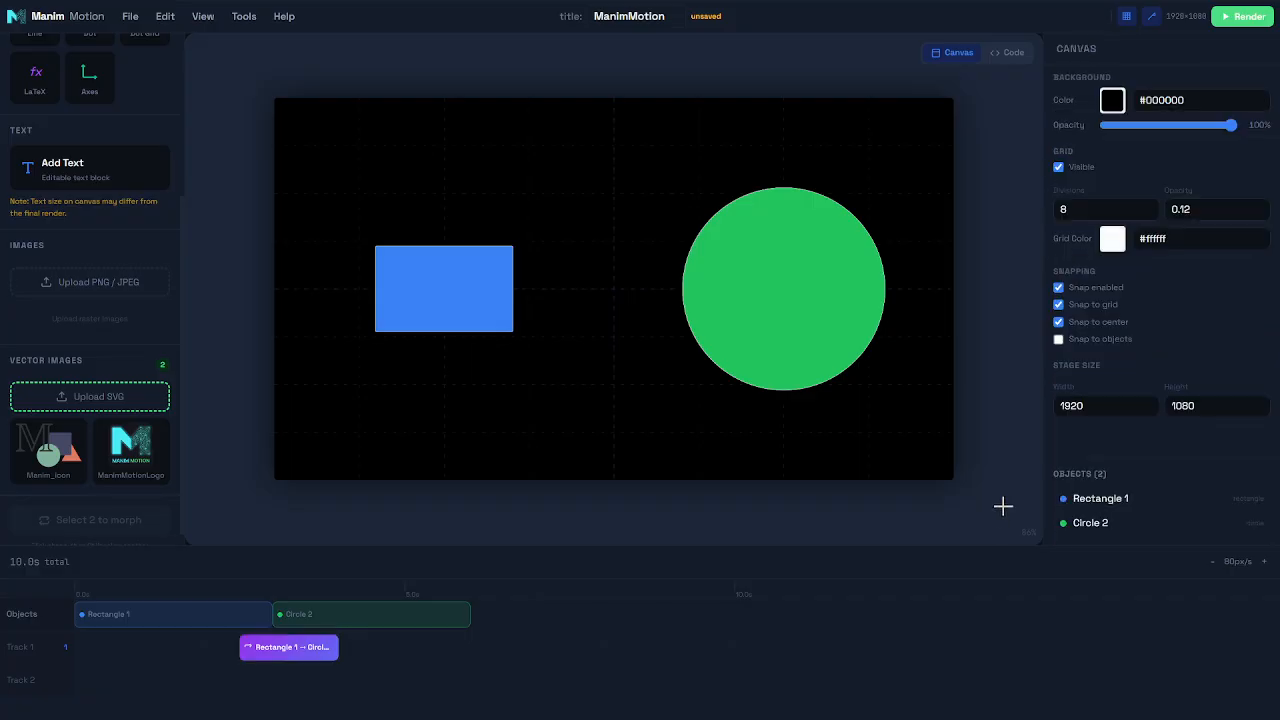
Step: Render the transform animation at Low quality (480p 15fps) and close the render dialog after playback
left_click(1250, 17)
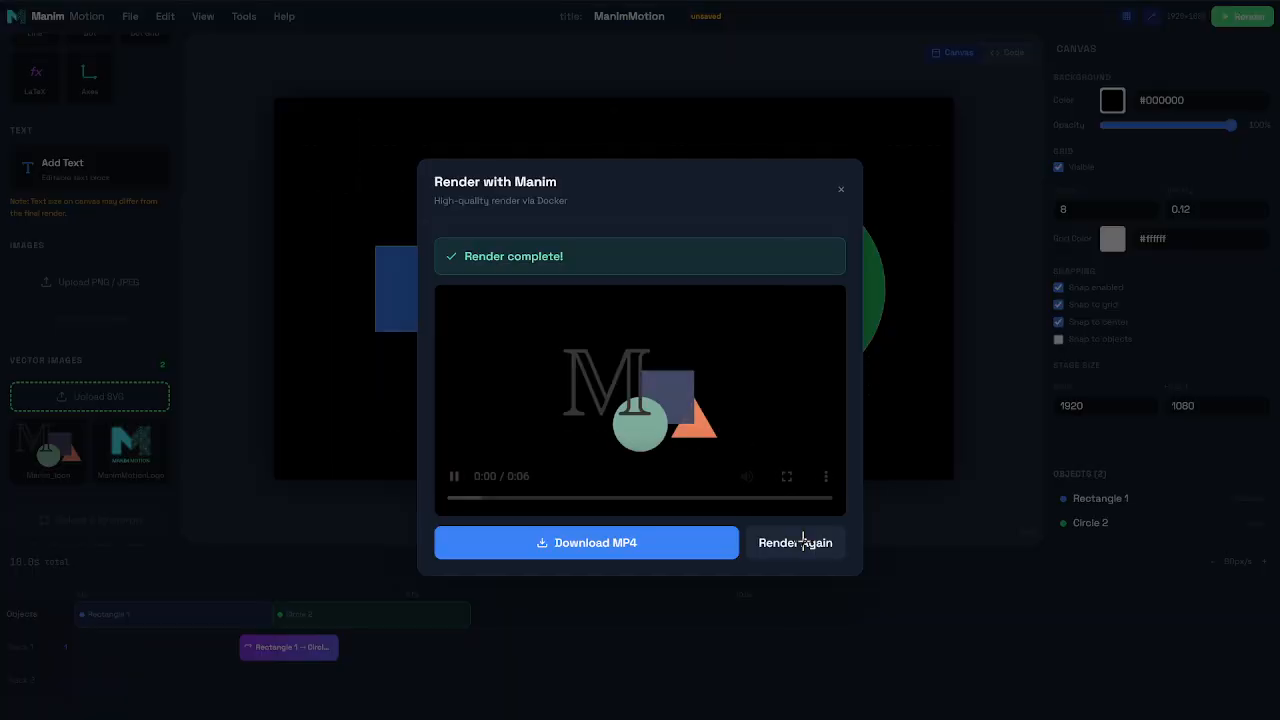
left_click(806, 541)
left_click(508, 349)
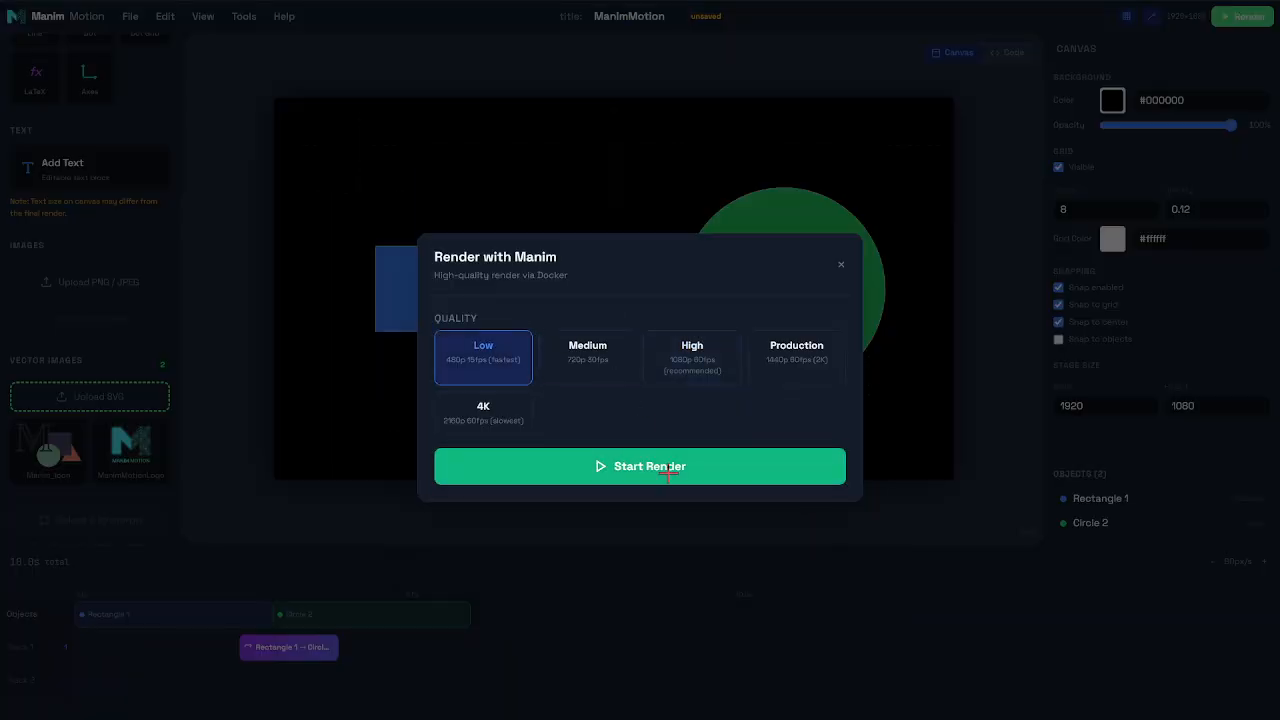
left_click(666, 471)
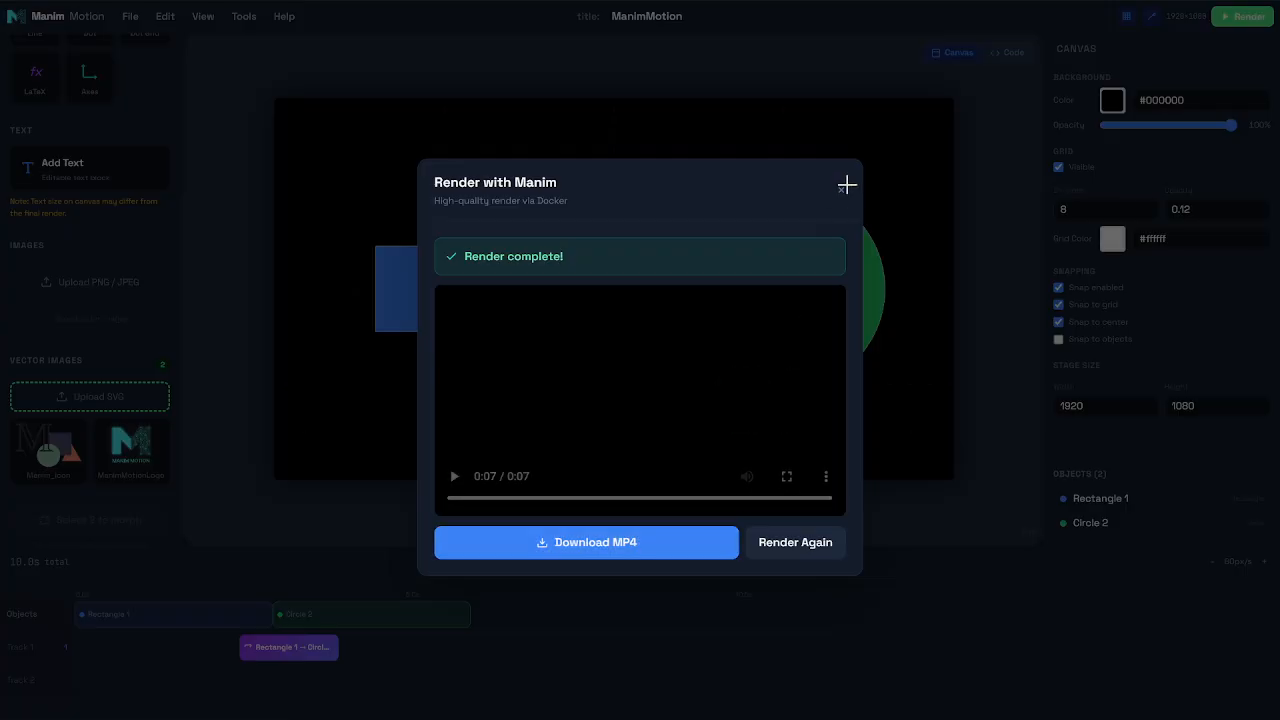
left_click(841, 189)
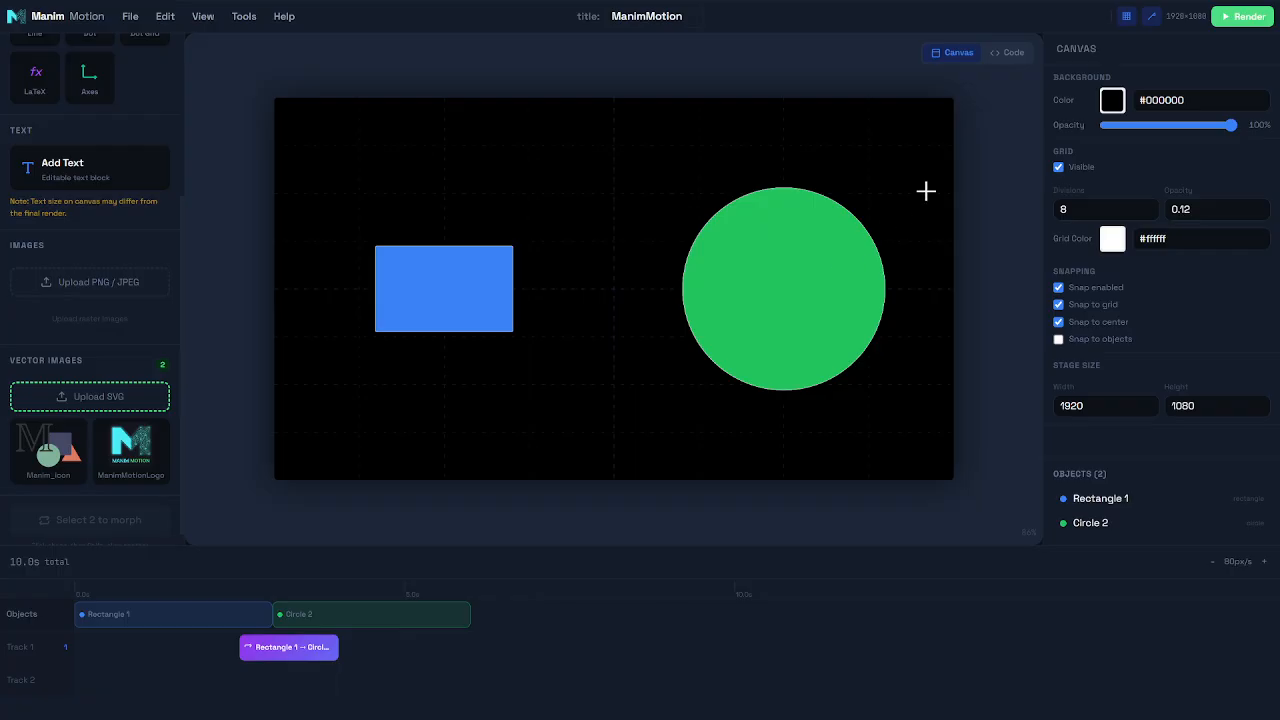
Step: Set the camera background color to #666666 in the scene code and apply it to the canvas
left_click(1008, 53)
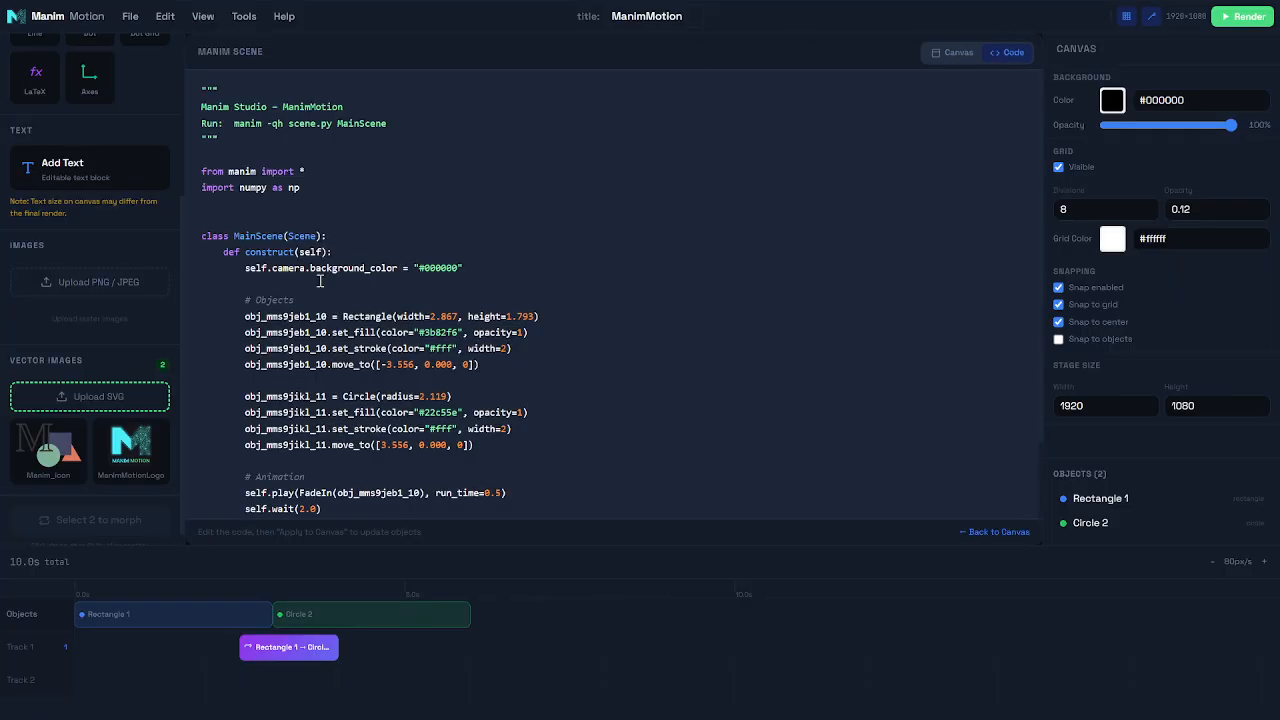
scroll(320, 281, "down", 1)
scroll(528, 173, "up", 1)
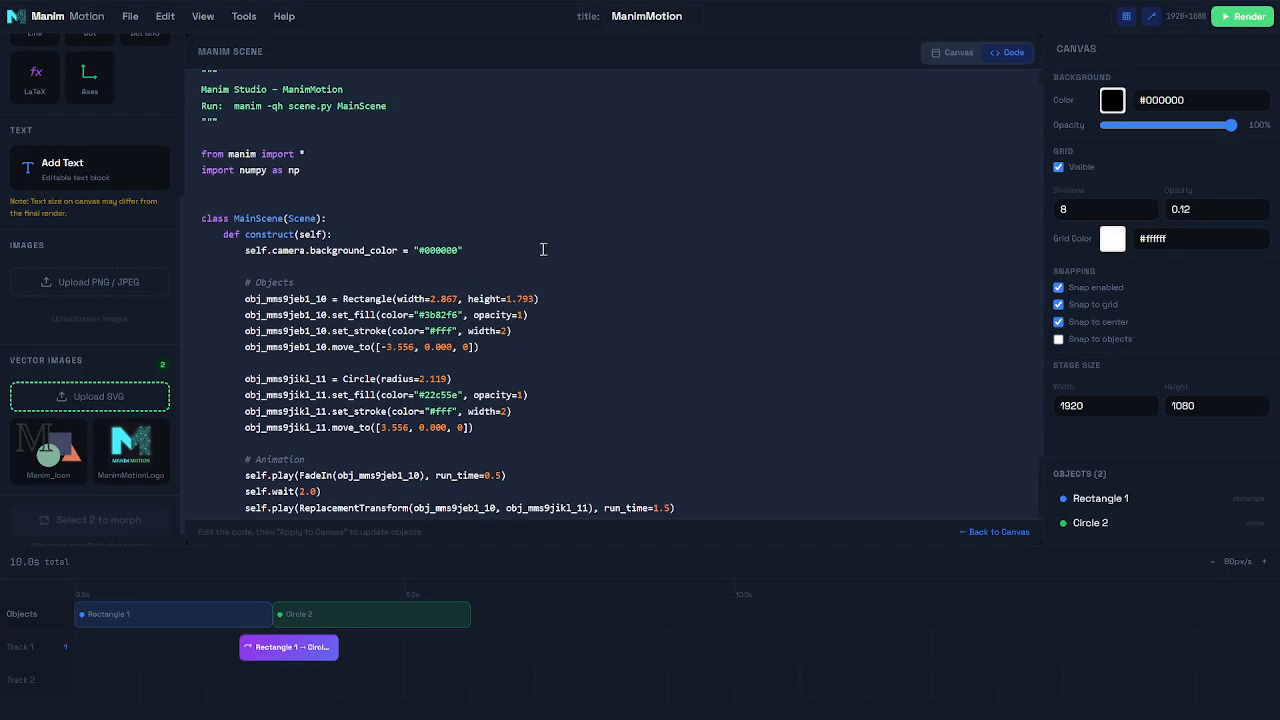
double_click(441, 250)
type("666666")
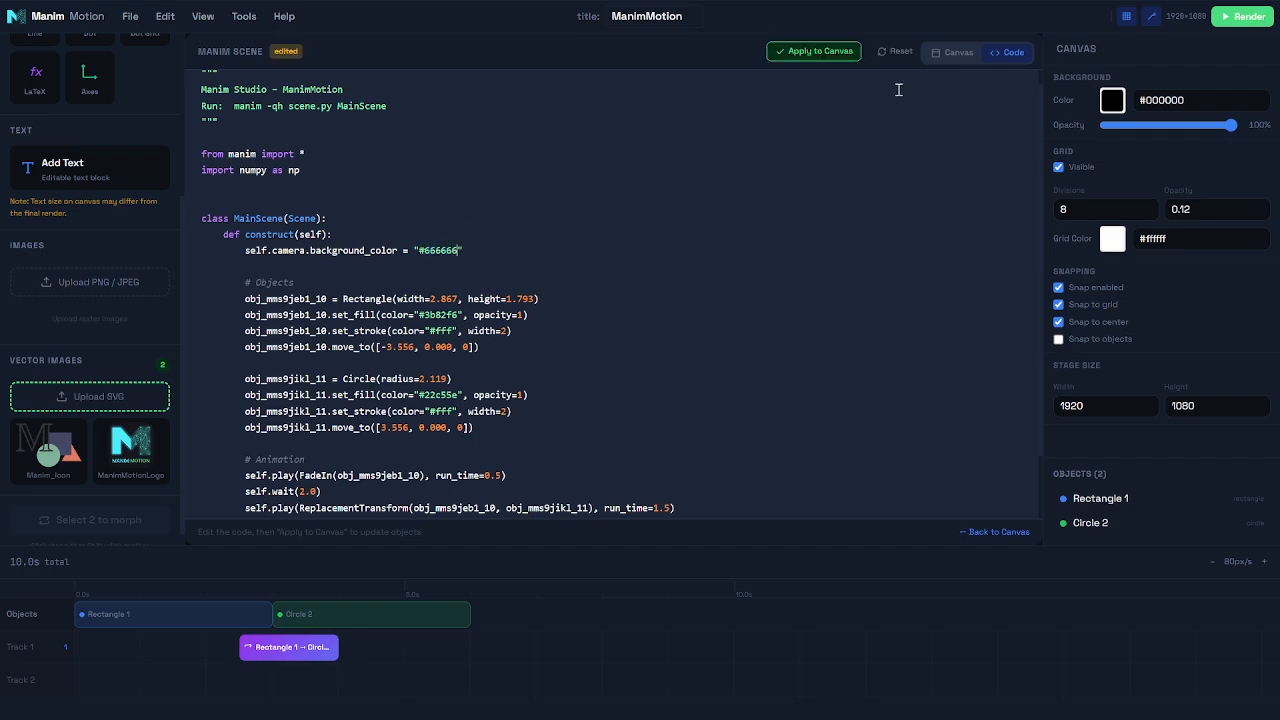
left_click(830, 52)
left_click(953, 52)
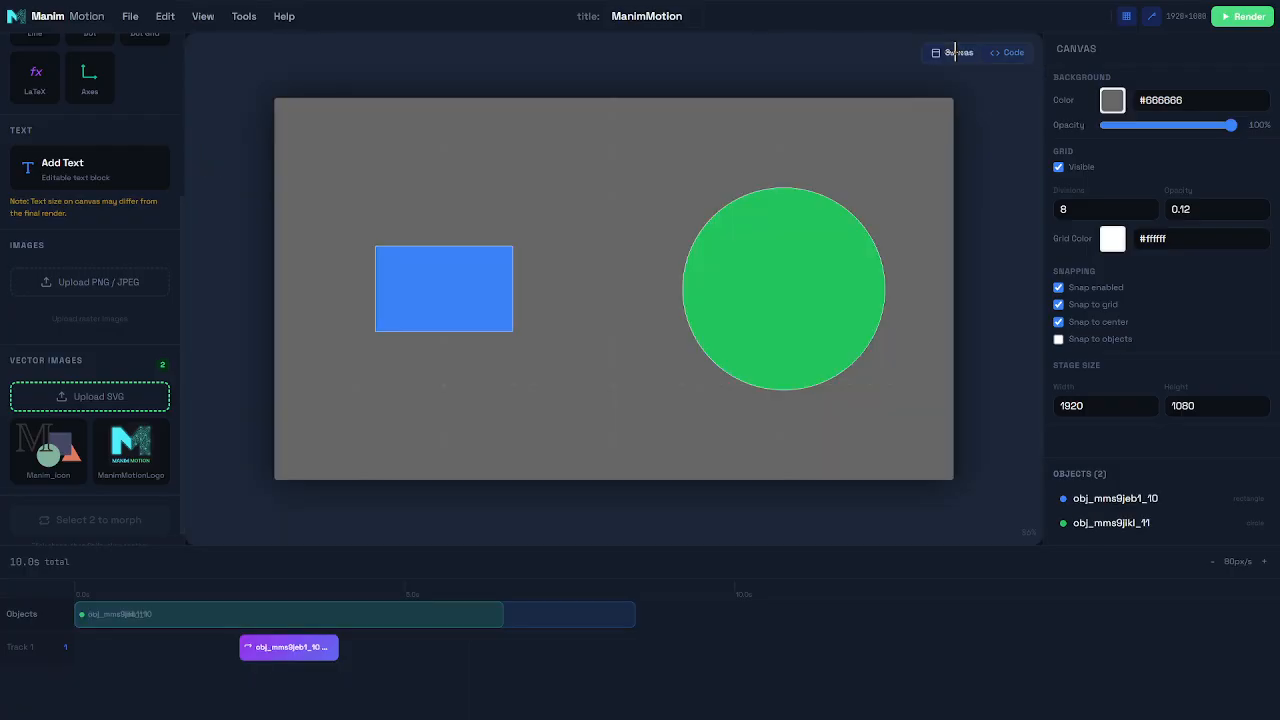
Step: Set the background color in the scene code to #000000 and apply the edit to the canvas
left_click(1012, 53)
double_click(443, 250)
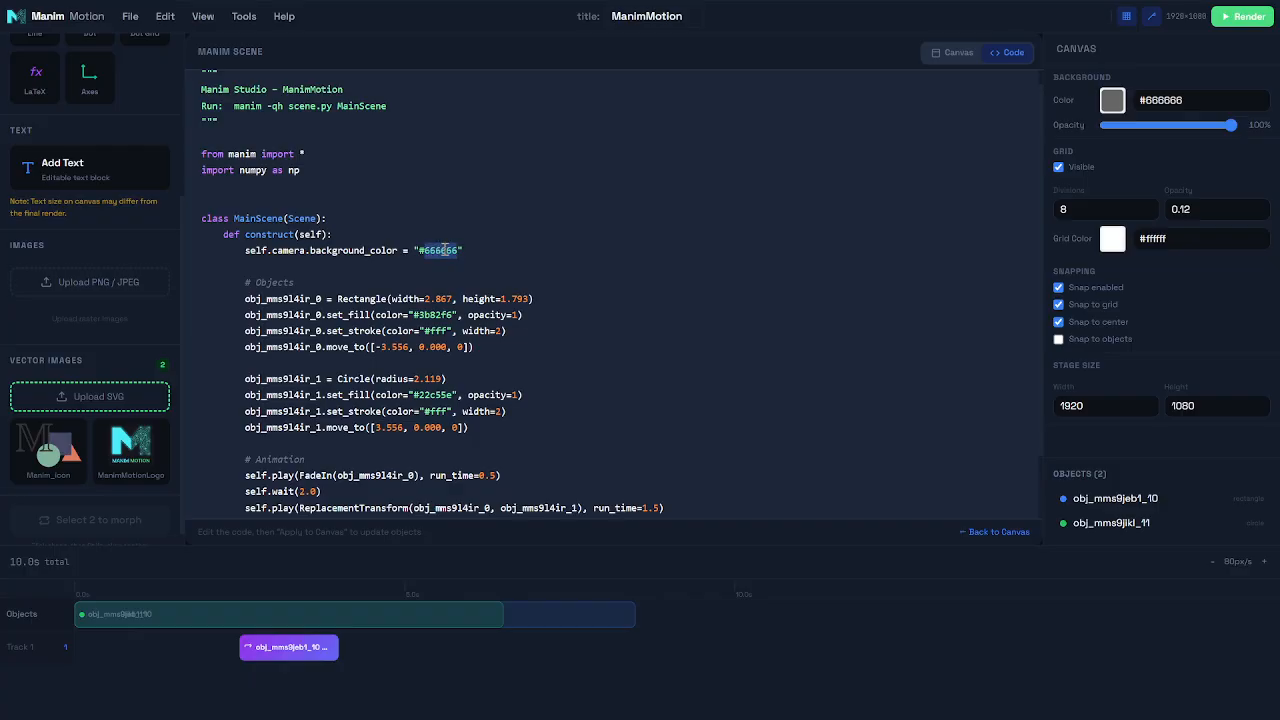
type("6")
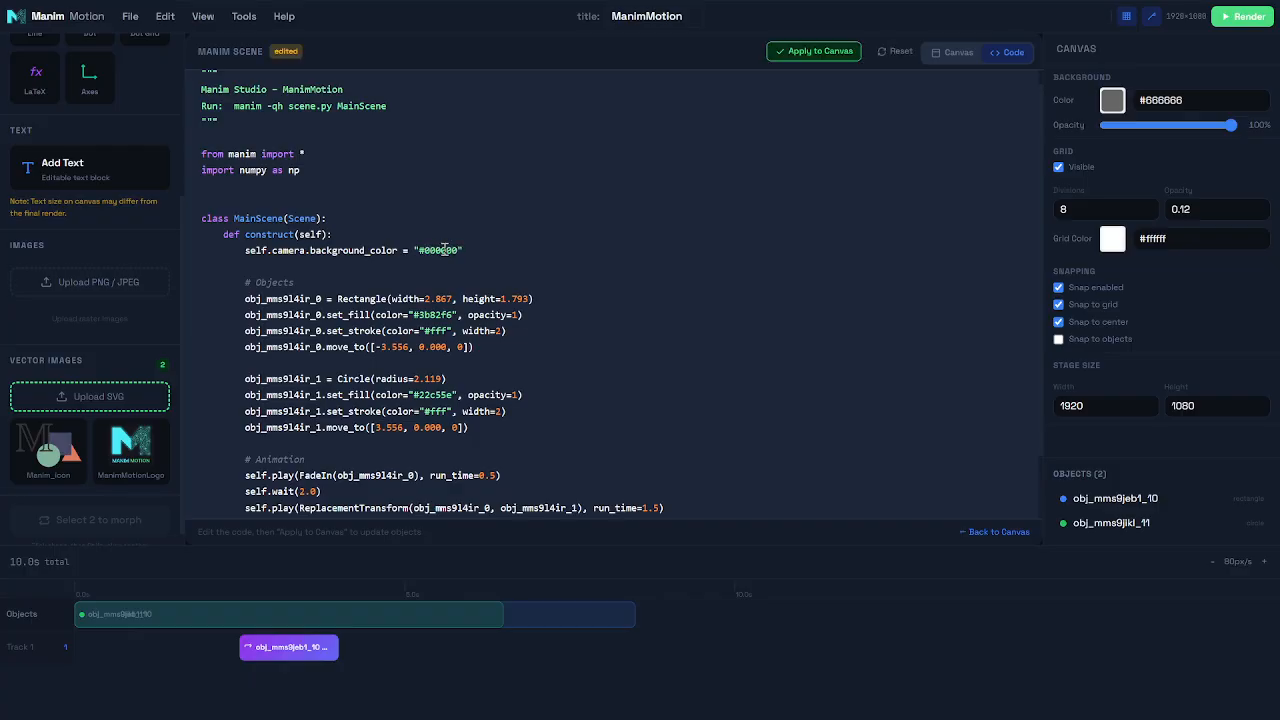
left_click(818, 51)
left_click(950, 52)
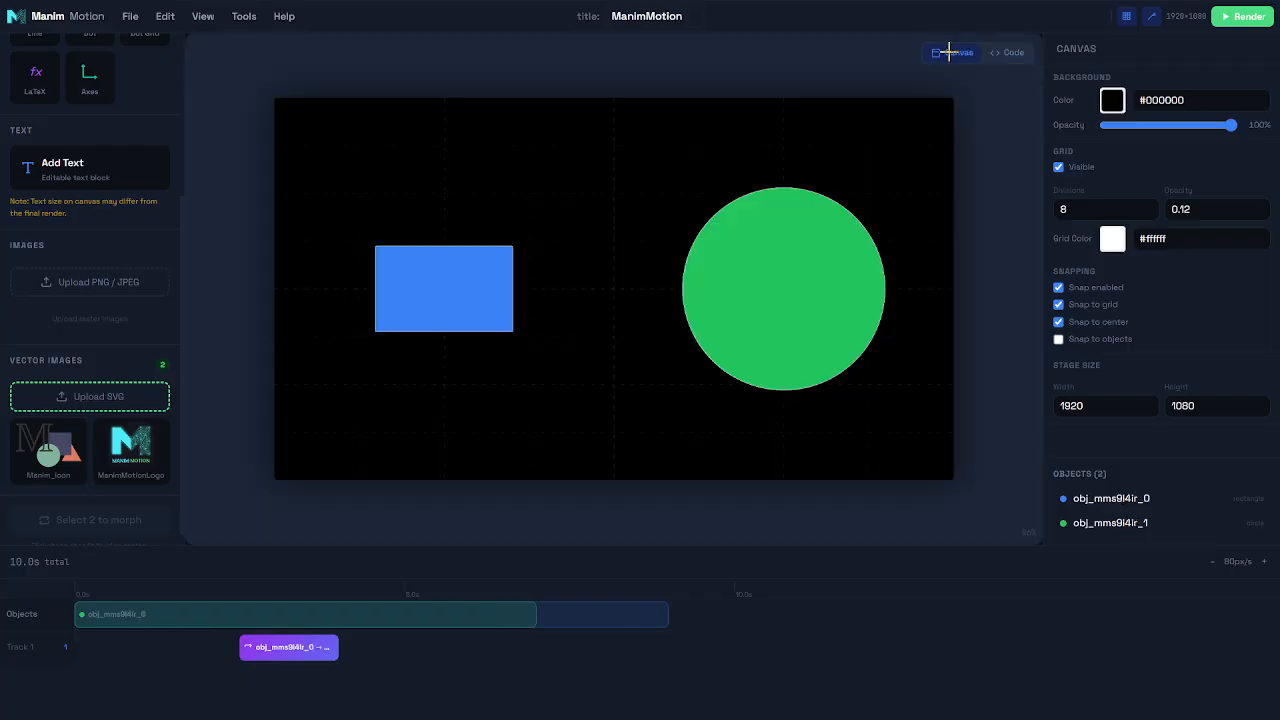
Step: Review the generated scene code and the rectangle's timeline, entrance, exit and motion settings
left_click(1010, 53)
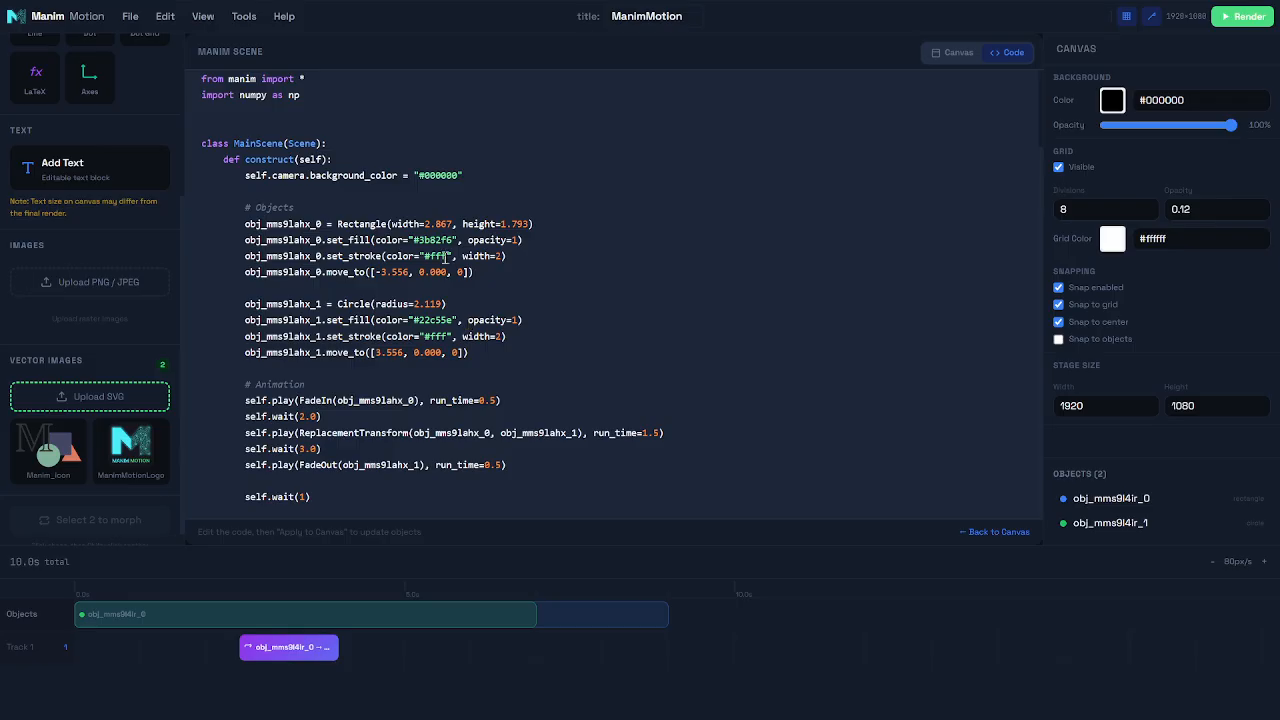
left_click(952, 52)
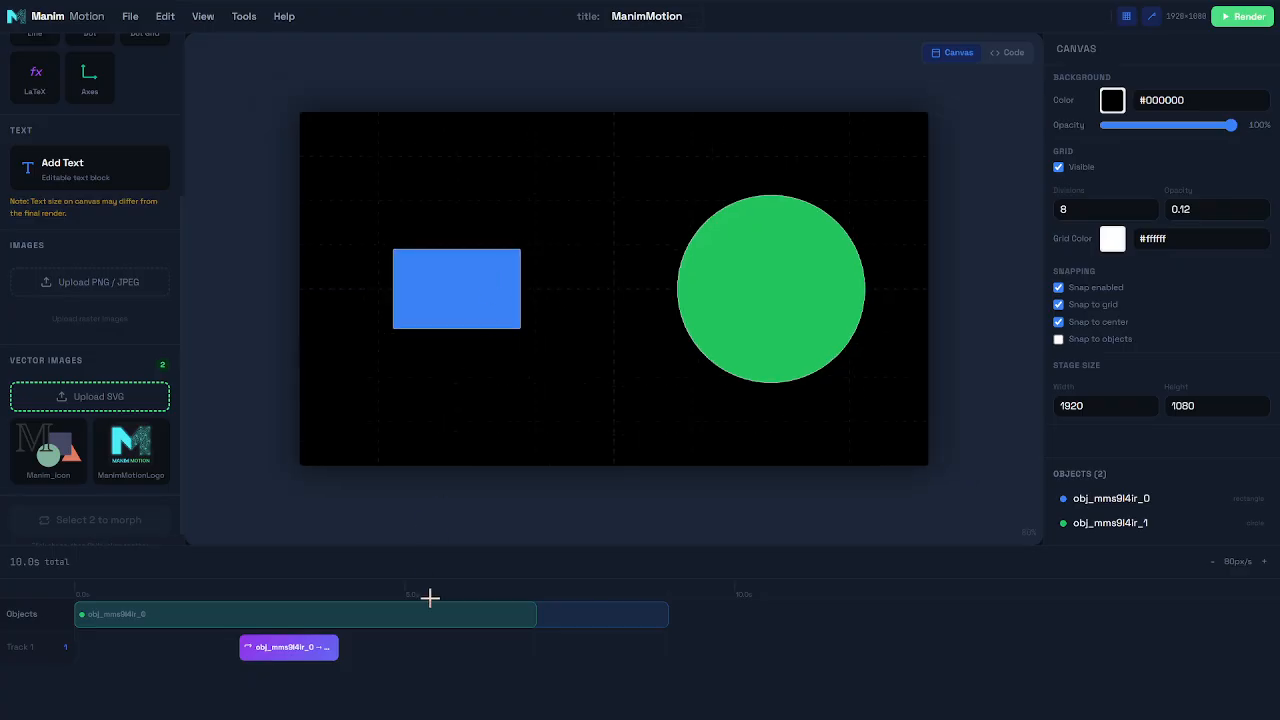
left_click(398, 278)
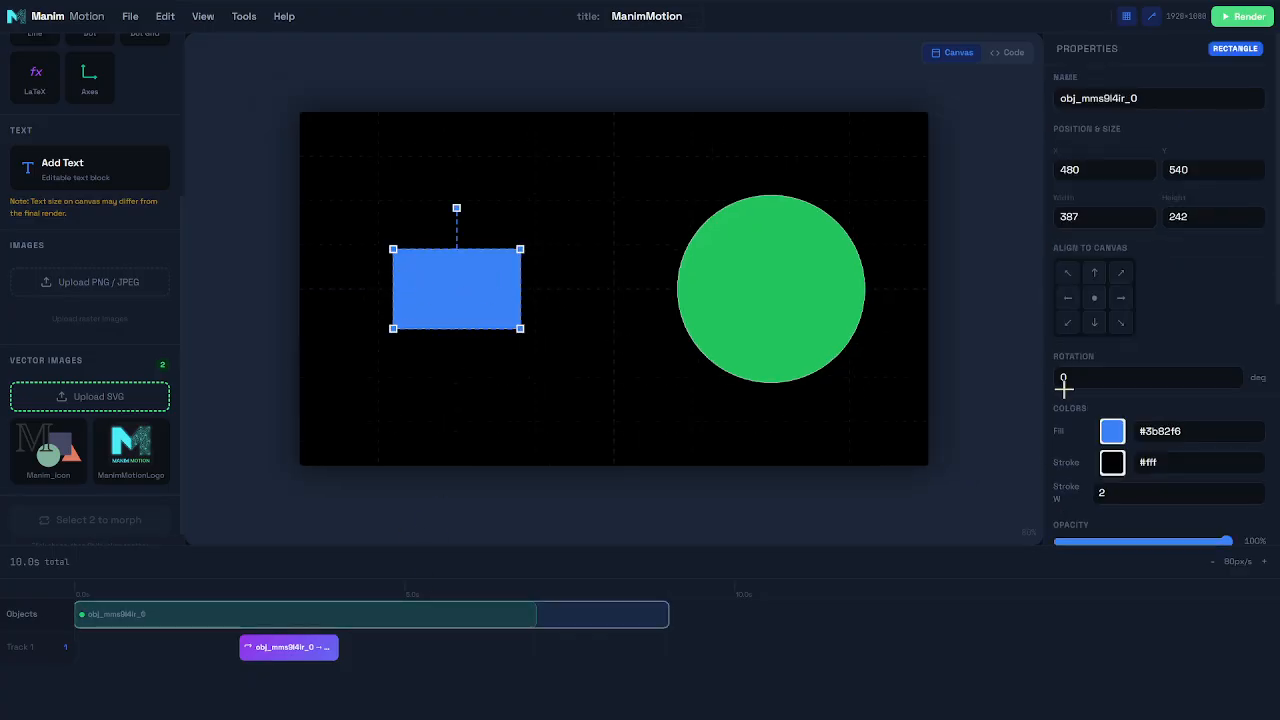
scroll(1063, 388, "down", 5)
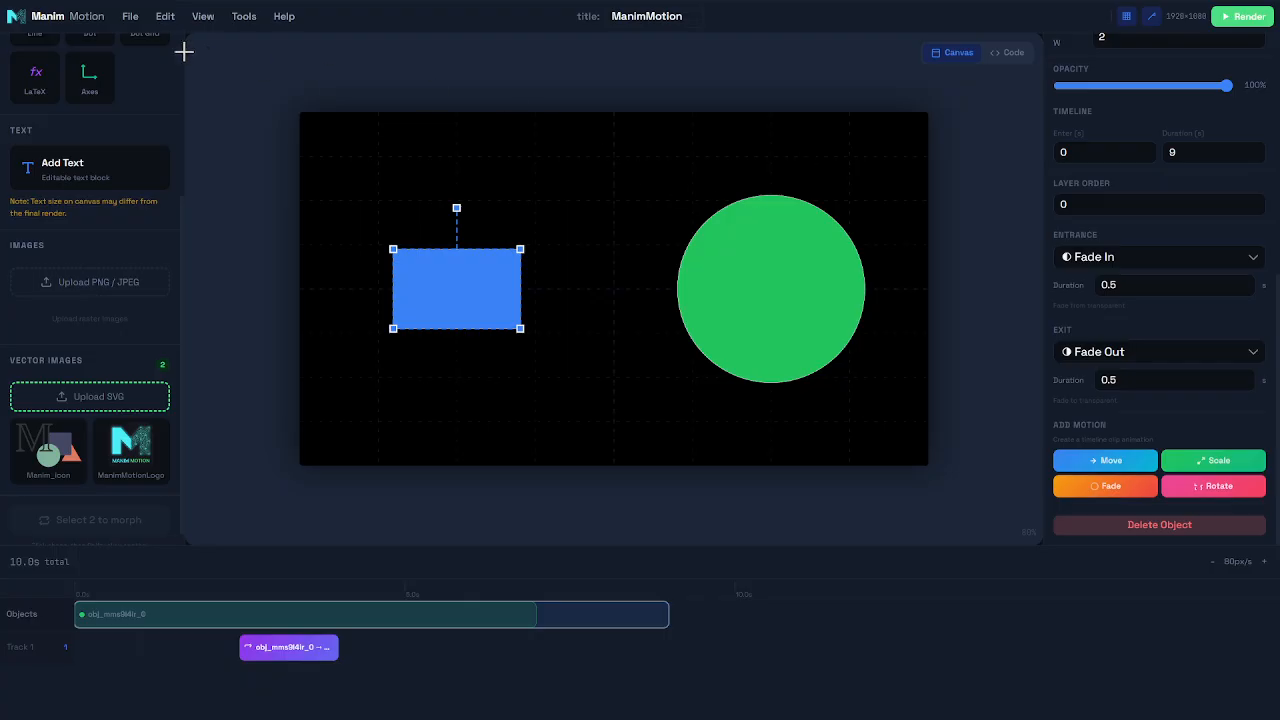
Step: Save the project to the server and start a new empty project
left_click(130, 16)
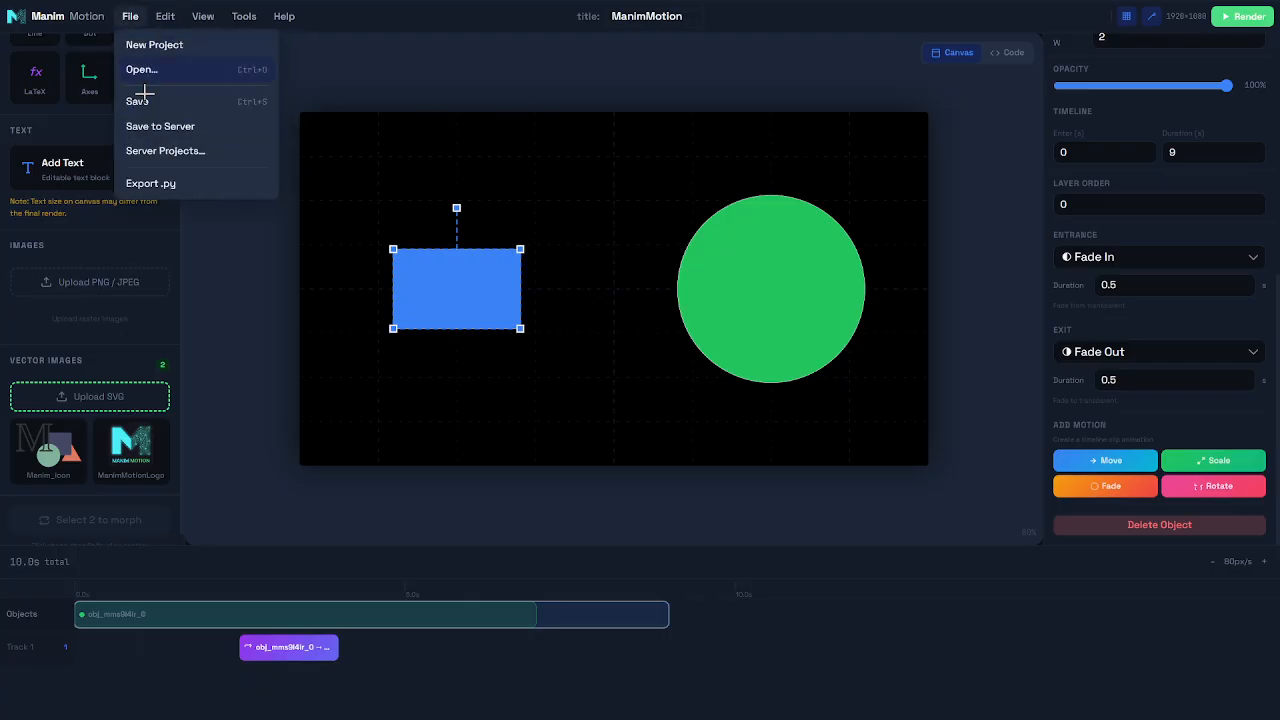
left_click(153, 126)
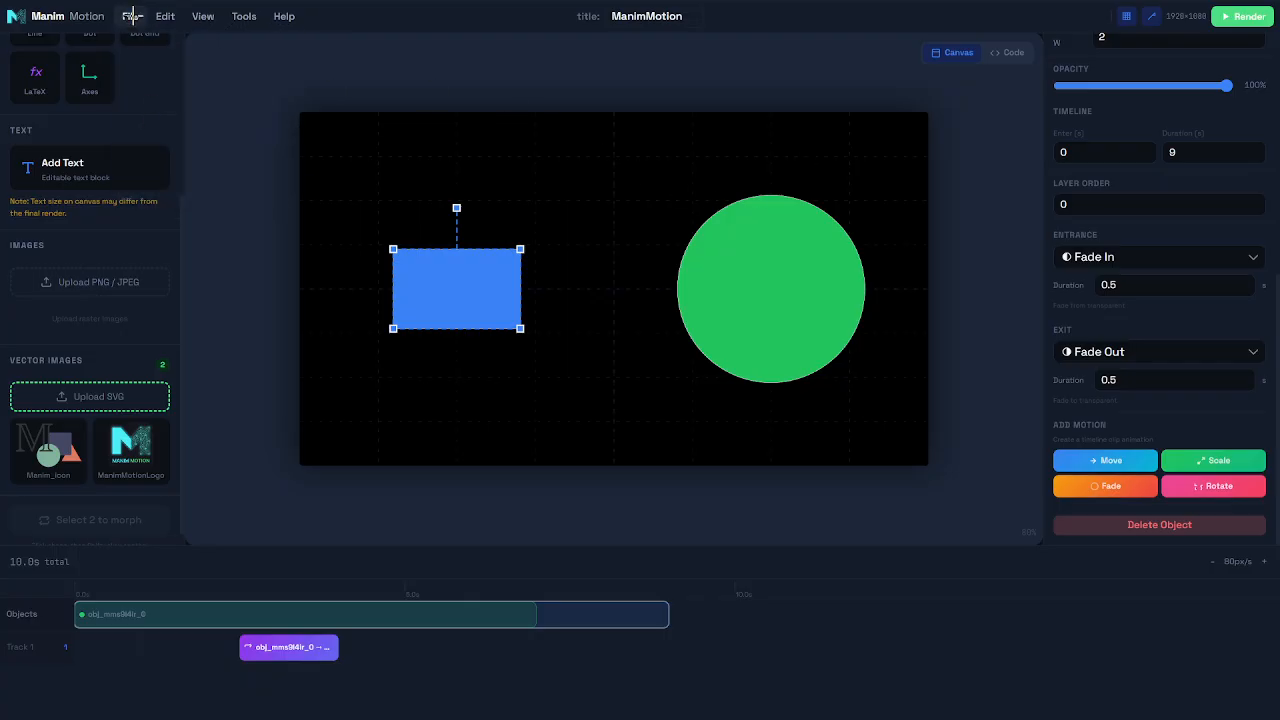
left_click(129, 15)
left_click(139, 43)
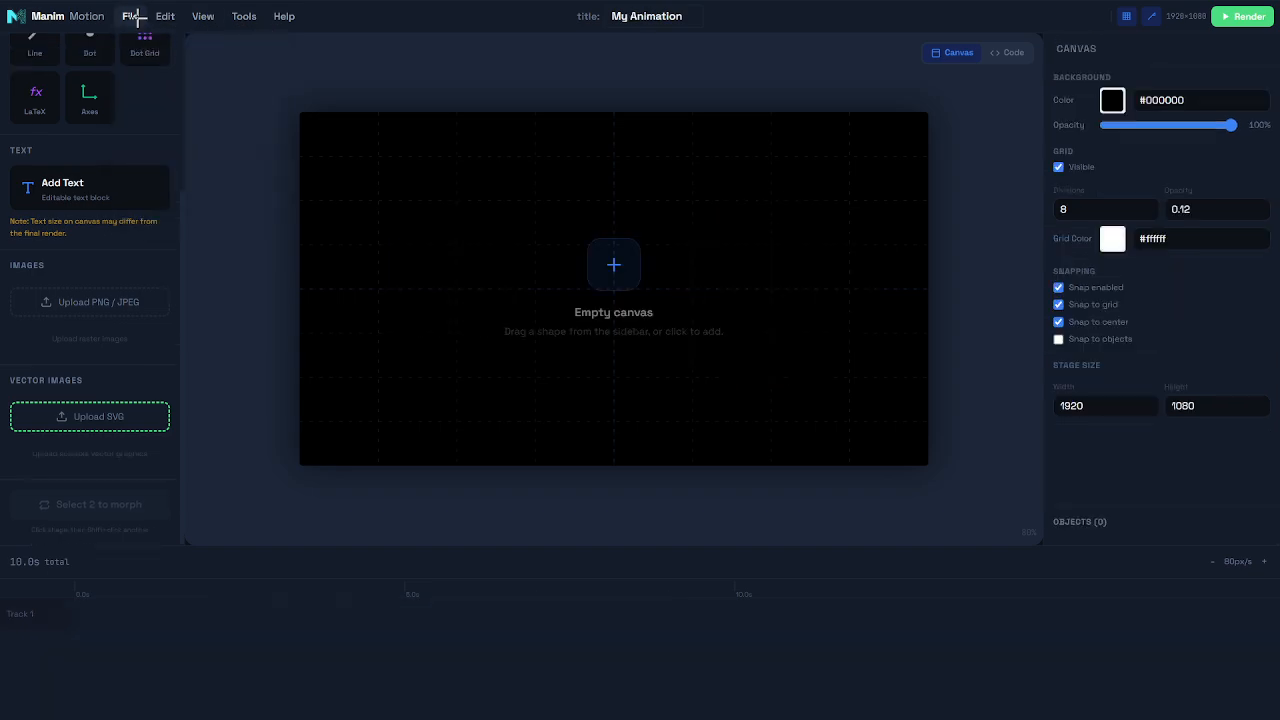
Step: Load the ManimMotion project from the server projects
left_click(130, 16)
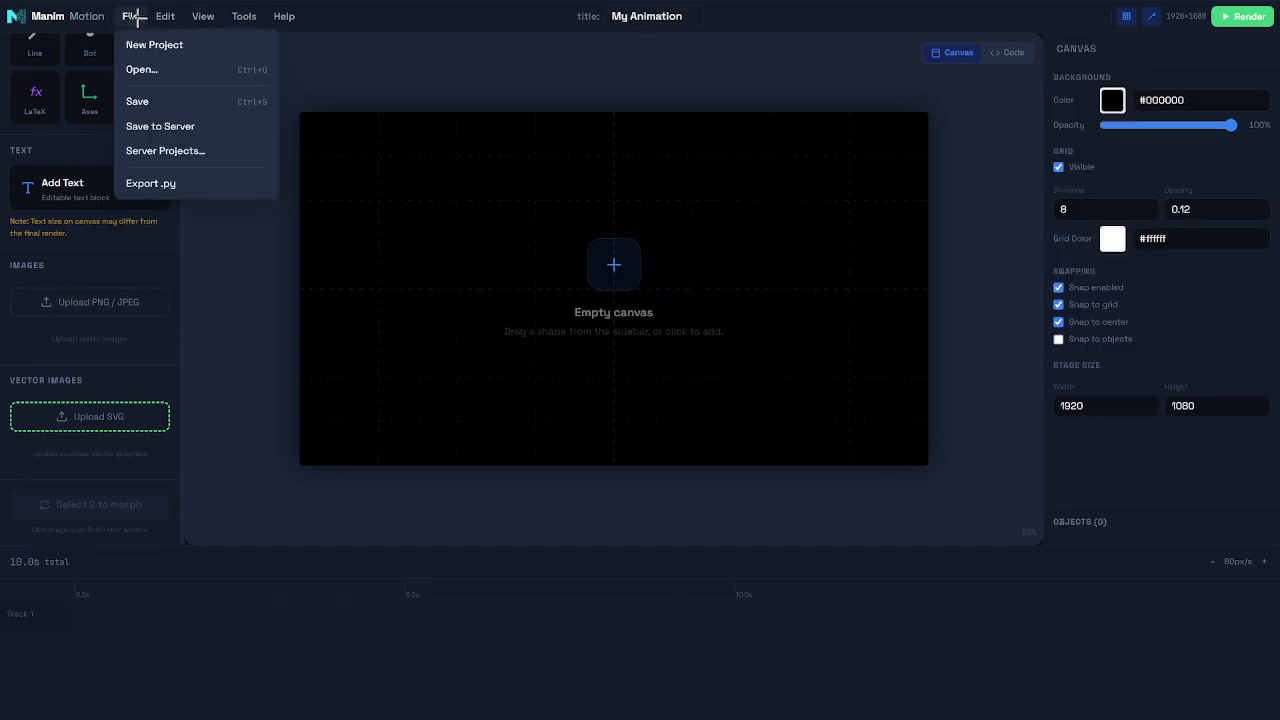
left_click(222, 152)
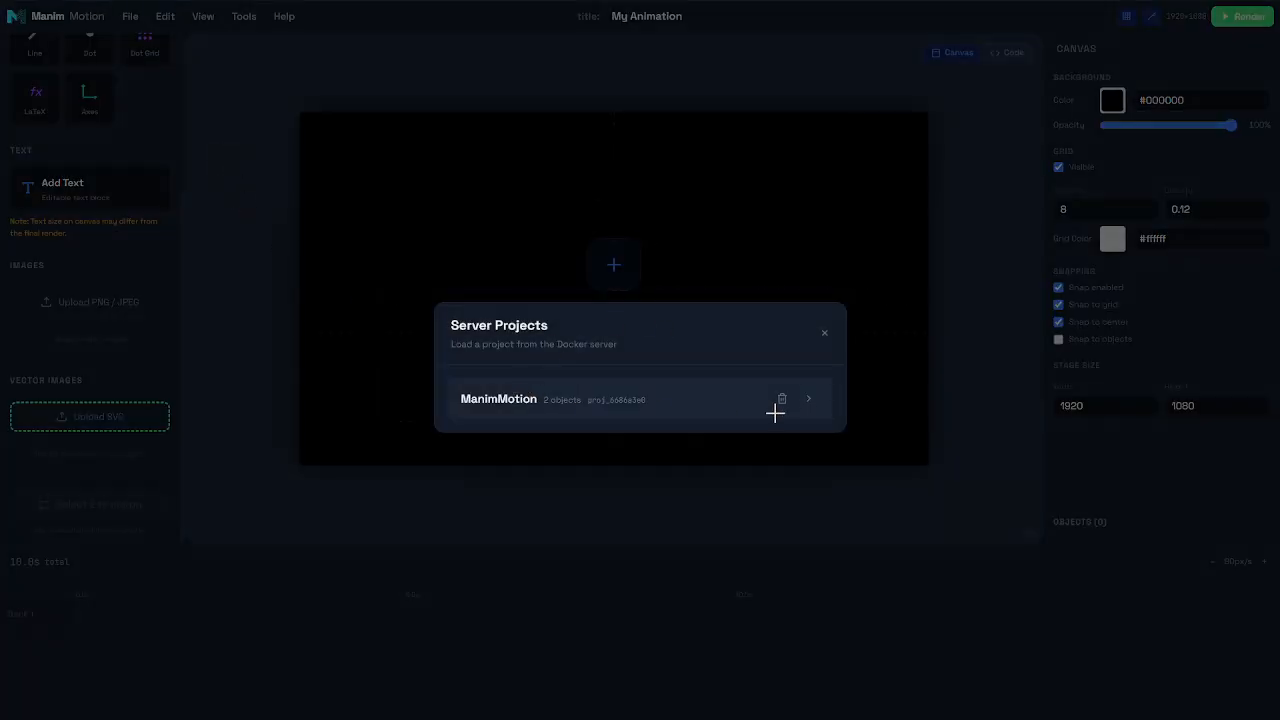
left_click(683, 396)
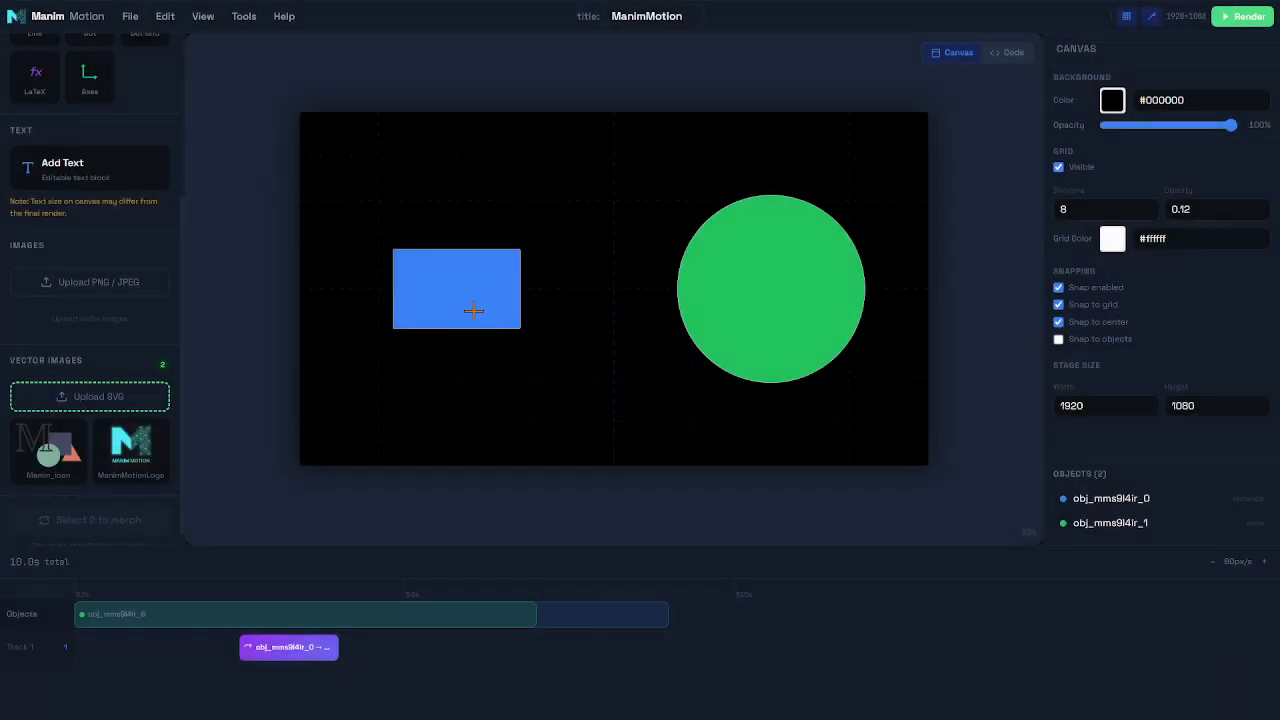
Step: Switch the interface theme to Light
left_click(165, 16)
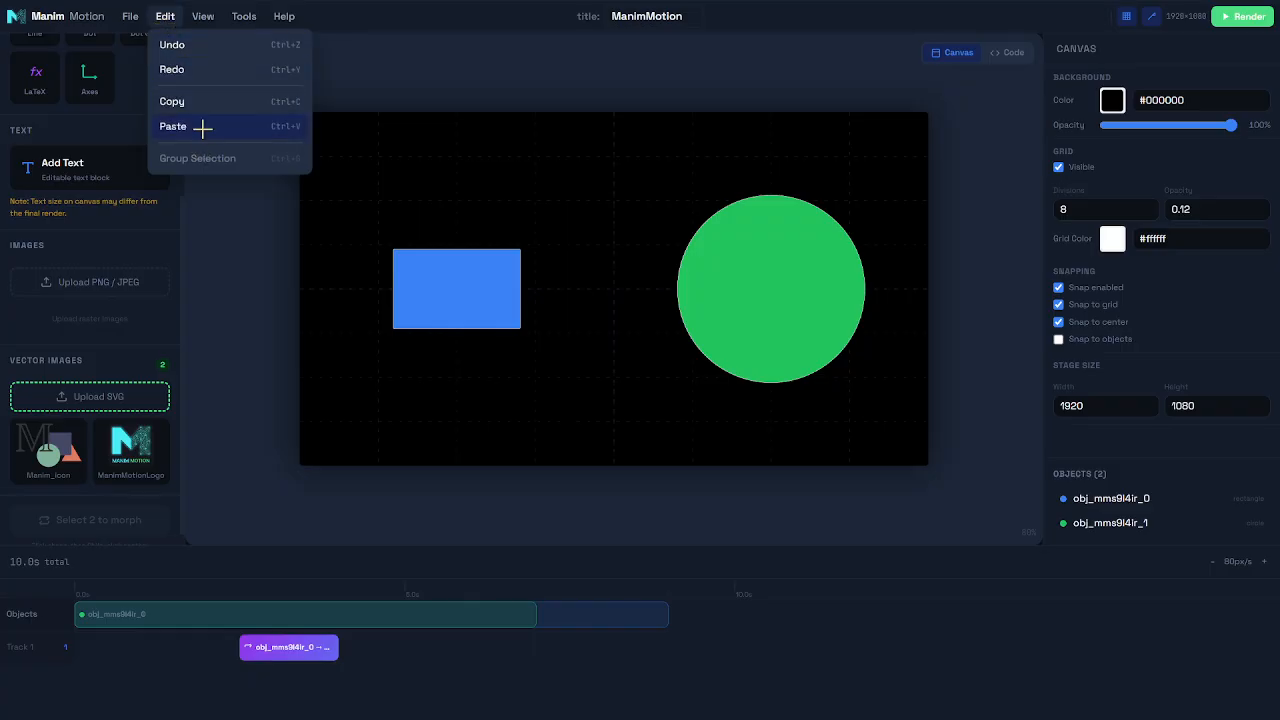
mouse_move(203, 16)
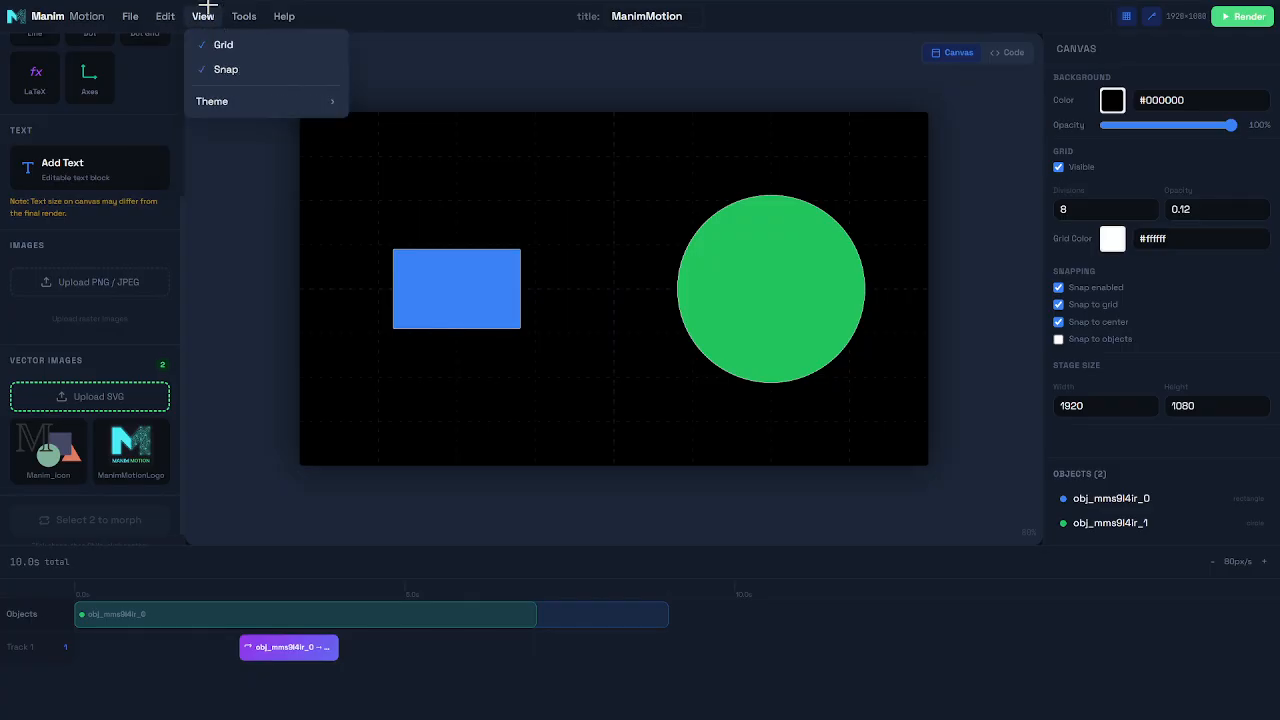
mouse_move(240, 100)
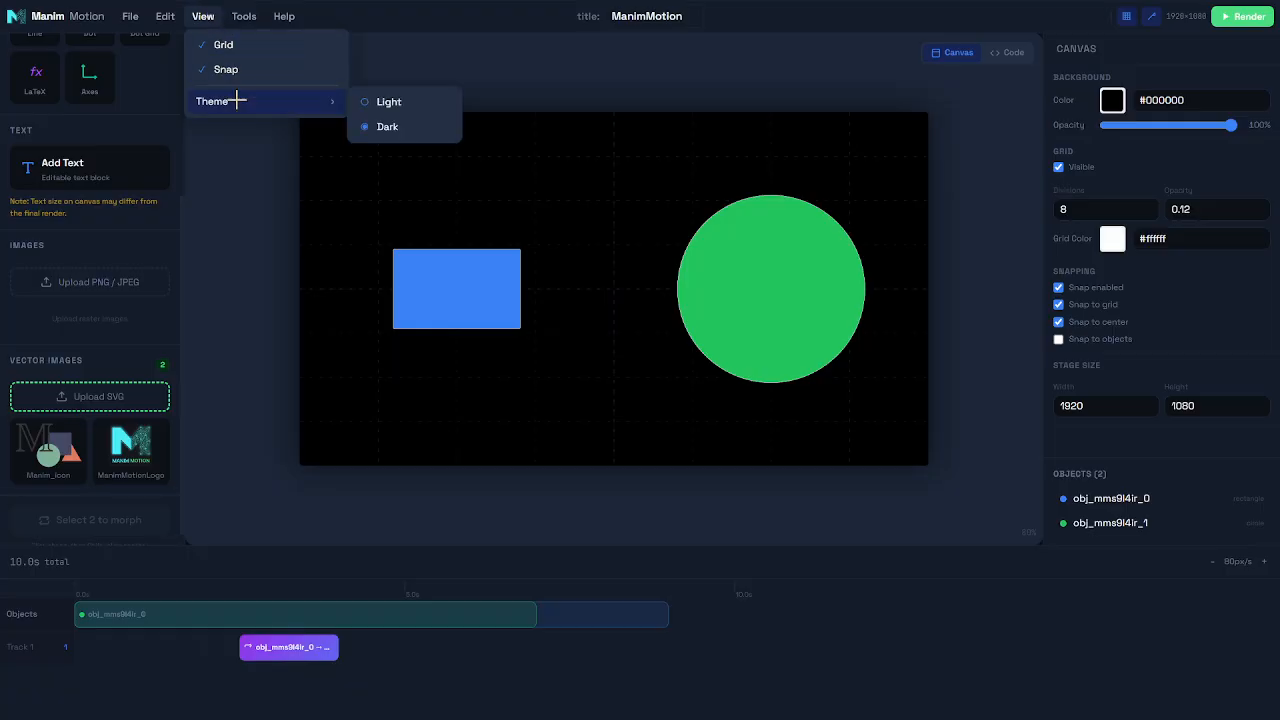
left_click(375, 103)
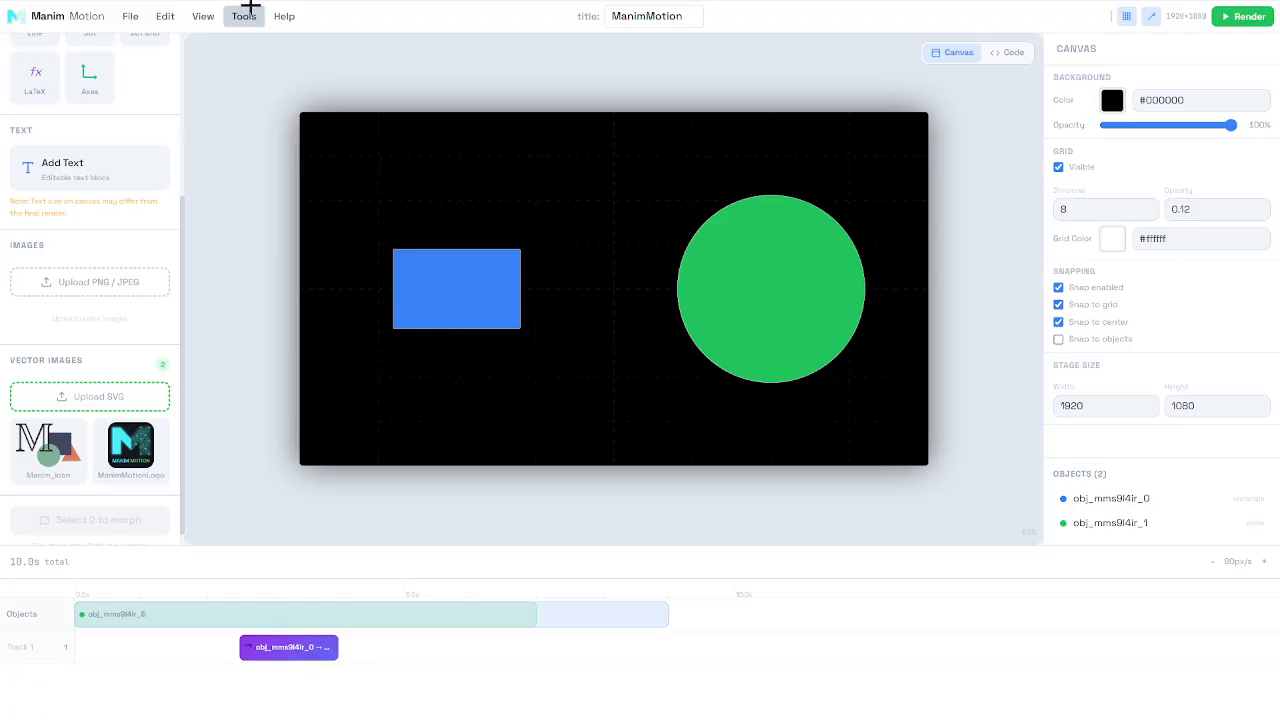
Step: Switch the interface theme to Dark
left_click(237, 10)
mouse_move(203, 16)
mouse_move(228, 100)
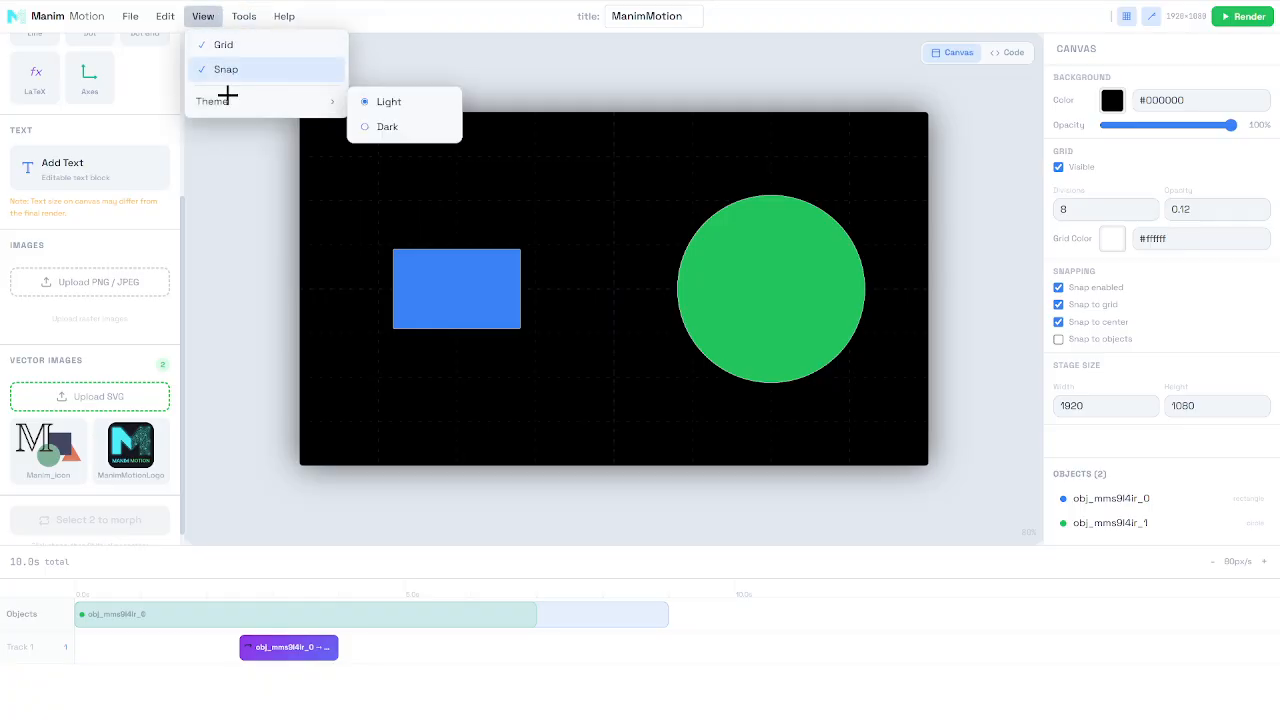
left_click(387, 124)
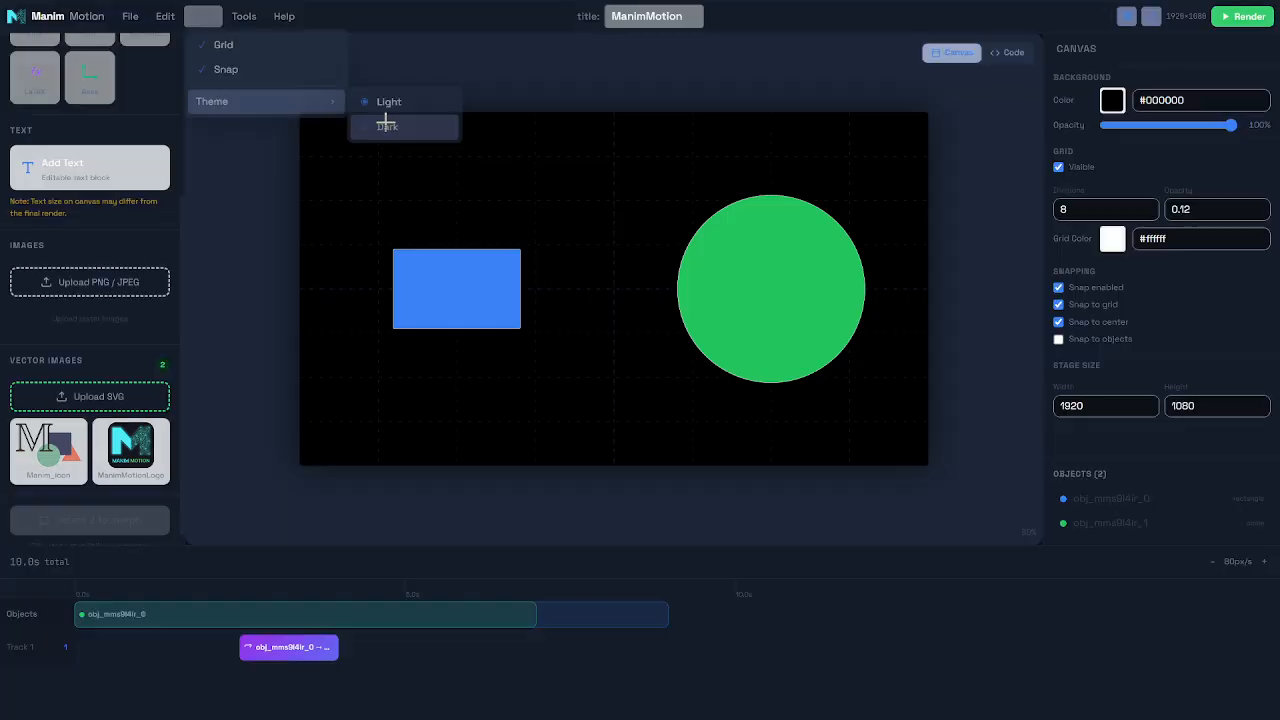
left_click(252, 18)
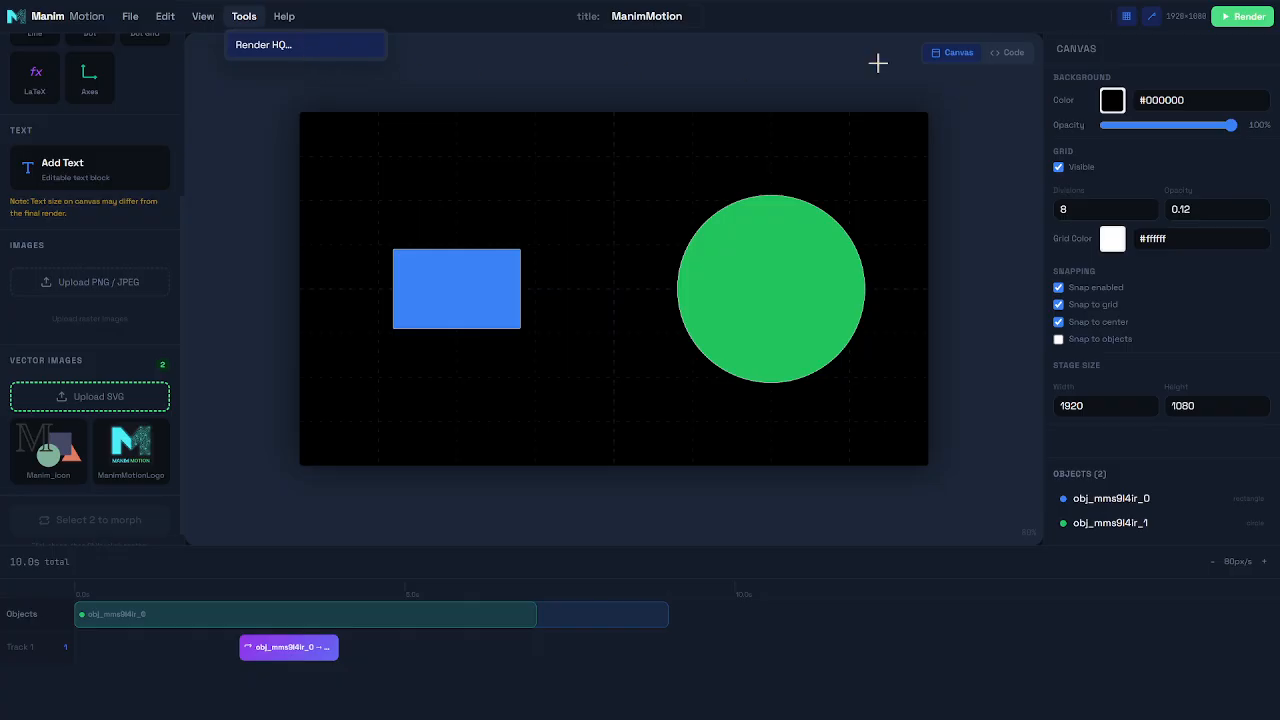
mouse_move(282, 15)
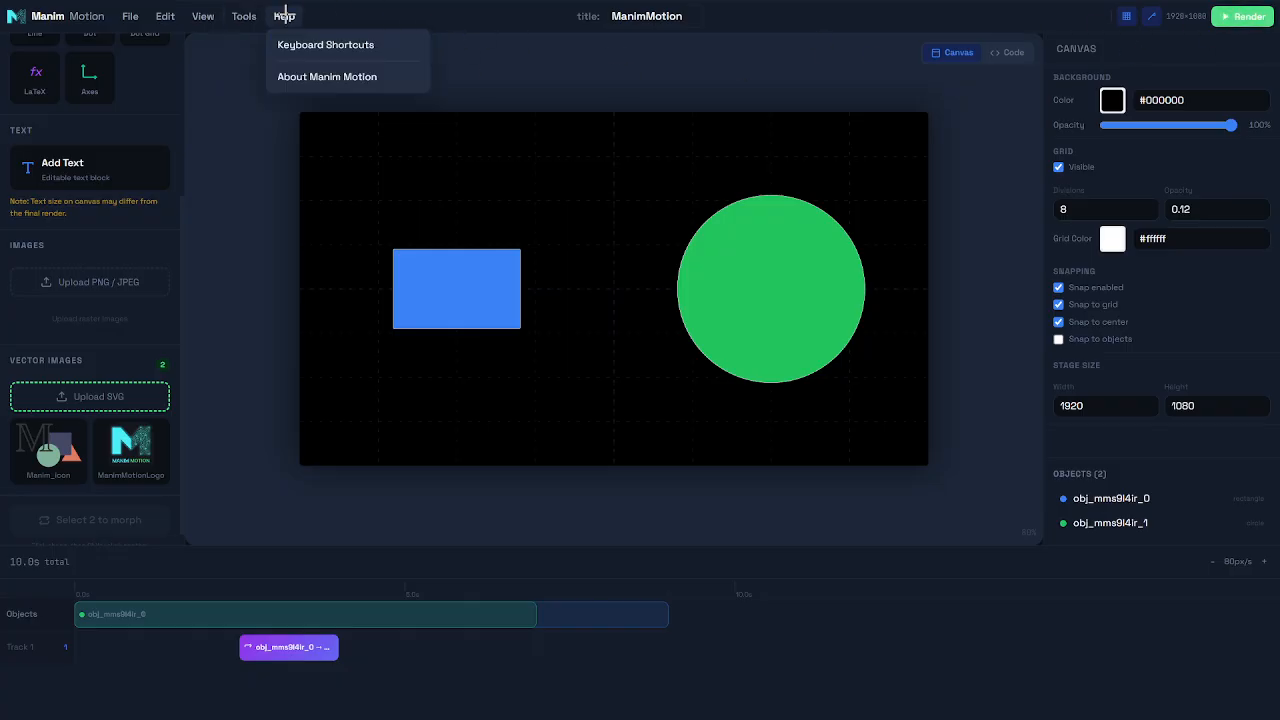
left_click(499, 73)
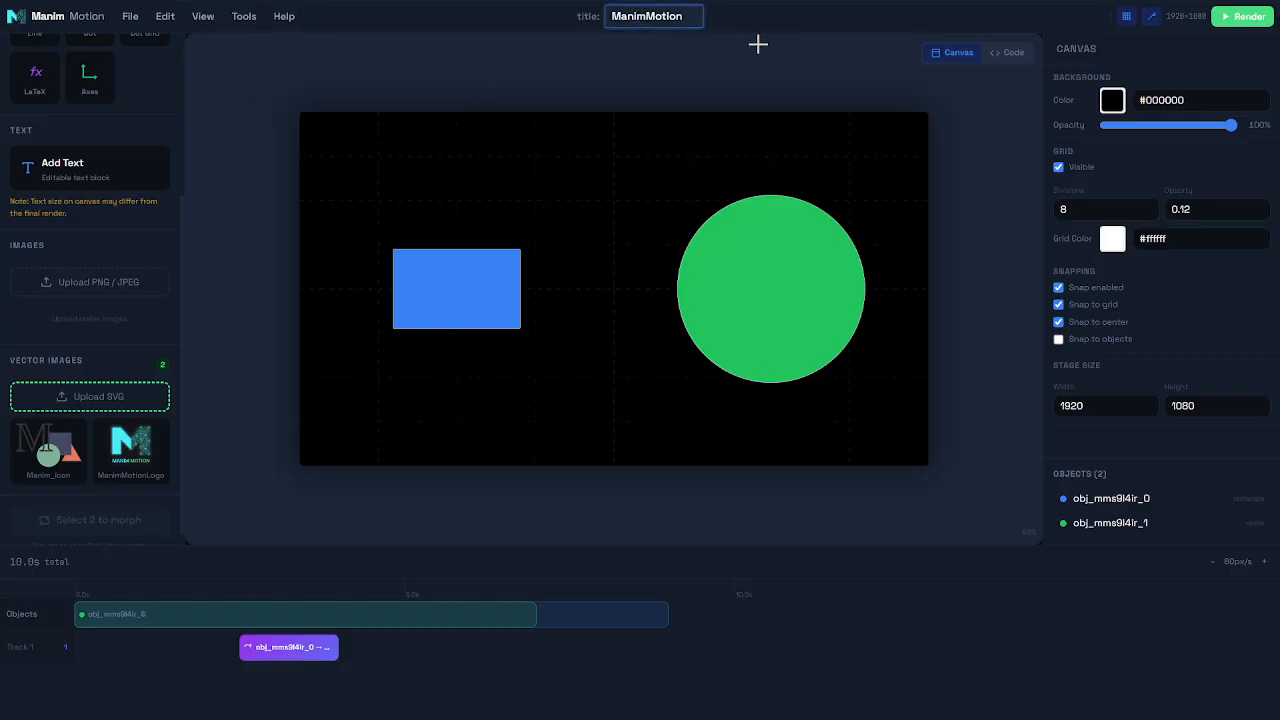
Step: Delete the blue rectangle and the green circle from the canvas
scroll(114, 206, "up", 3)
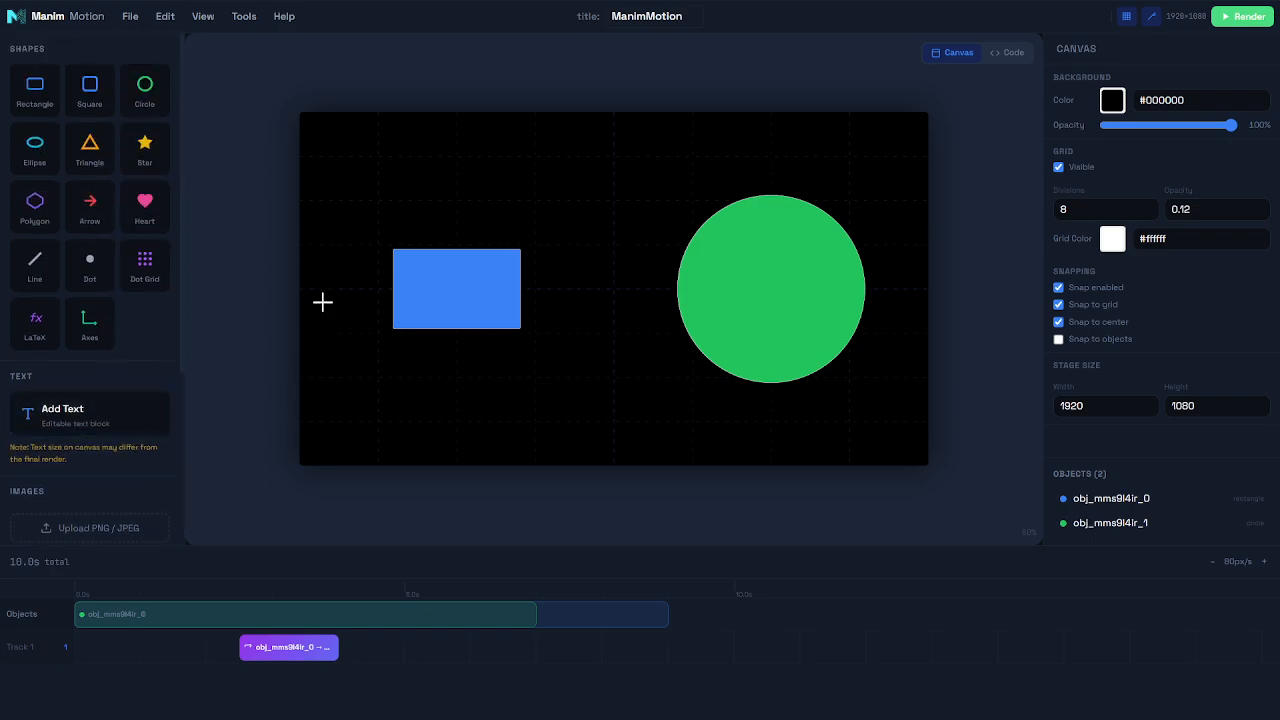
left_click(457, 262)
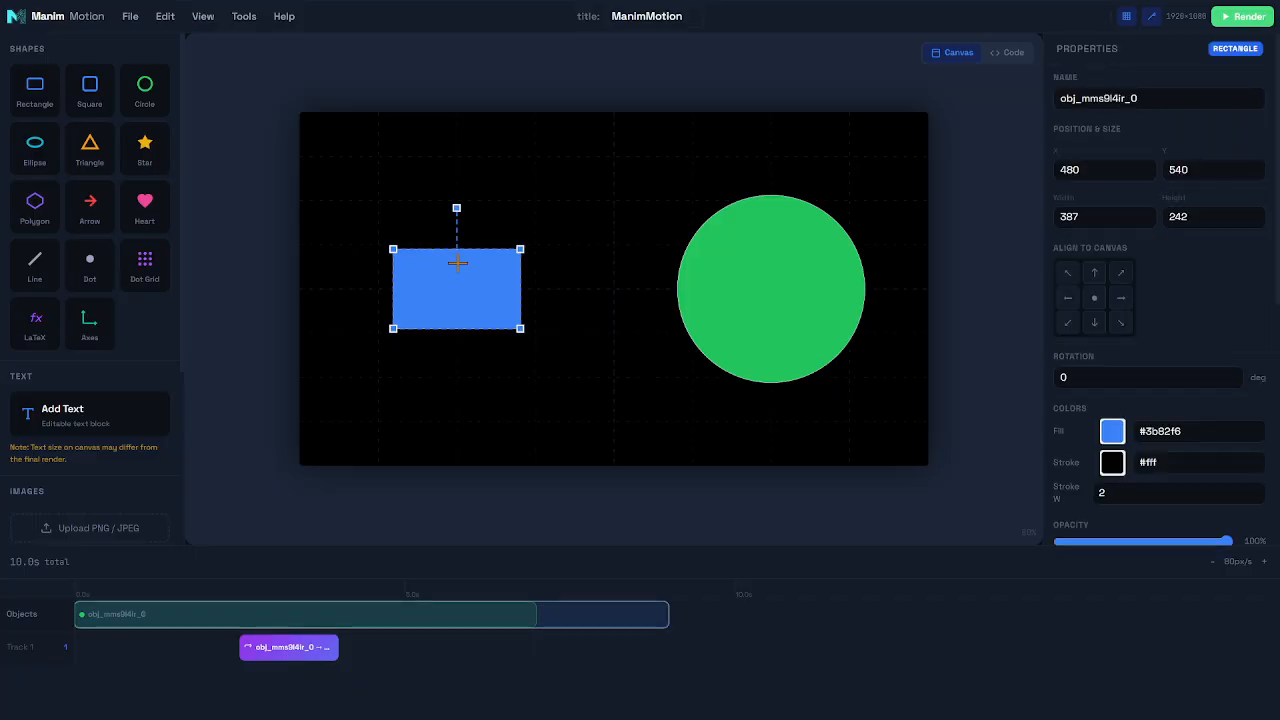
key("Delete")
left_click(823, 303)
key("Delete")
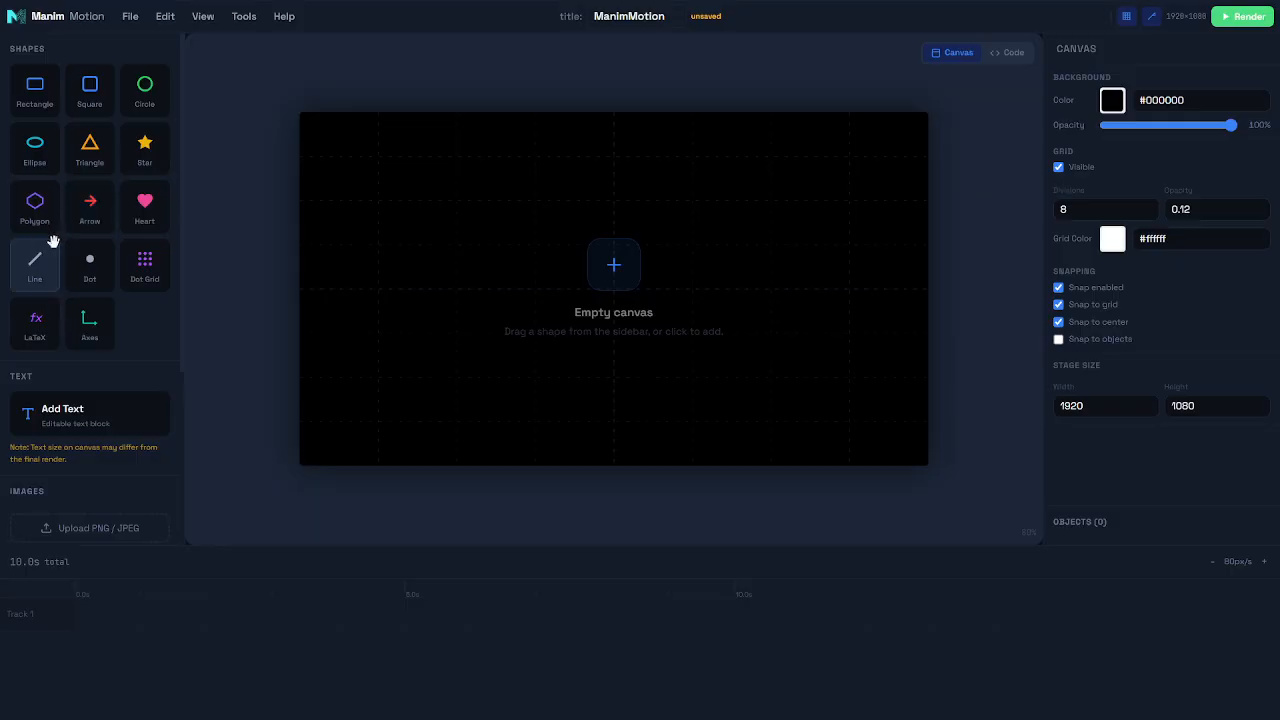
Step: Place the ManimMotionLogo vector image at the canvas centre, about 608 by 608, and turn the canvas grid back on
scroll(76, 212, "down", 2)
scroll(86, 206, "up", 2)
scroll(86, 196, "down", 3)
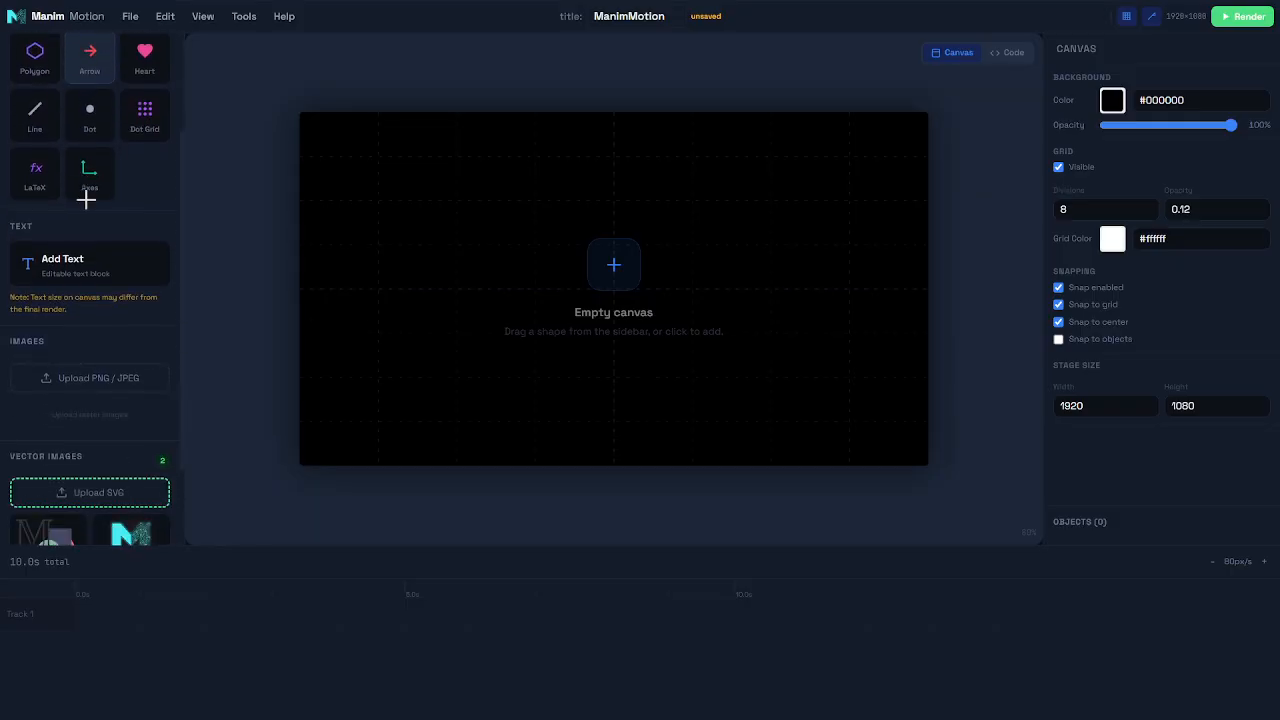
left_click_drag(130, 462, 777, 117)
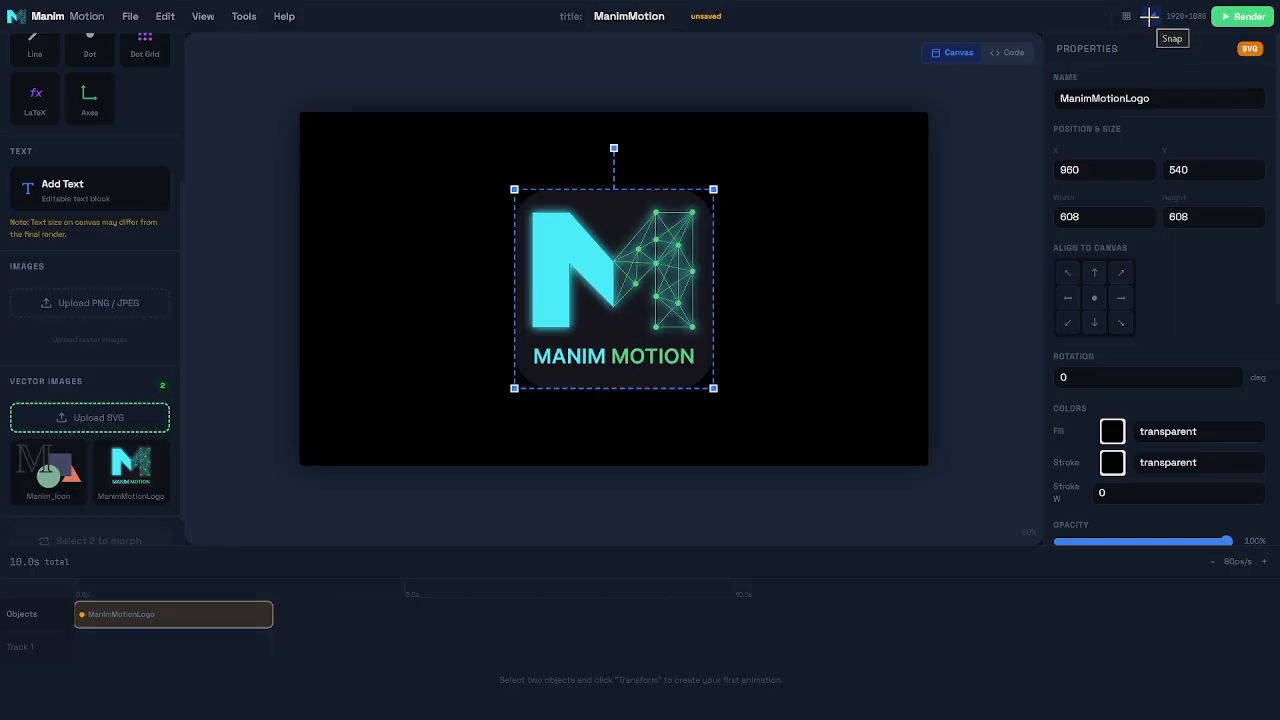
left_click(1127, 17)
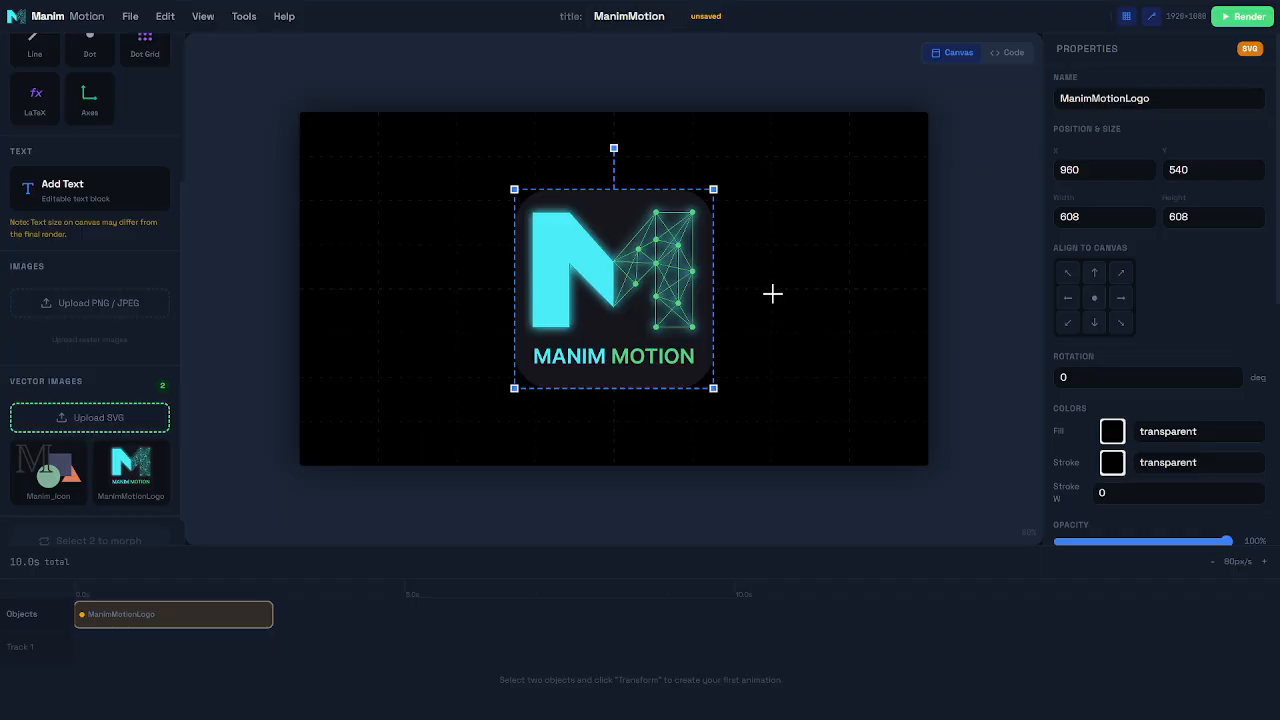
left_click(910, 278)
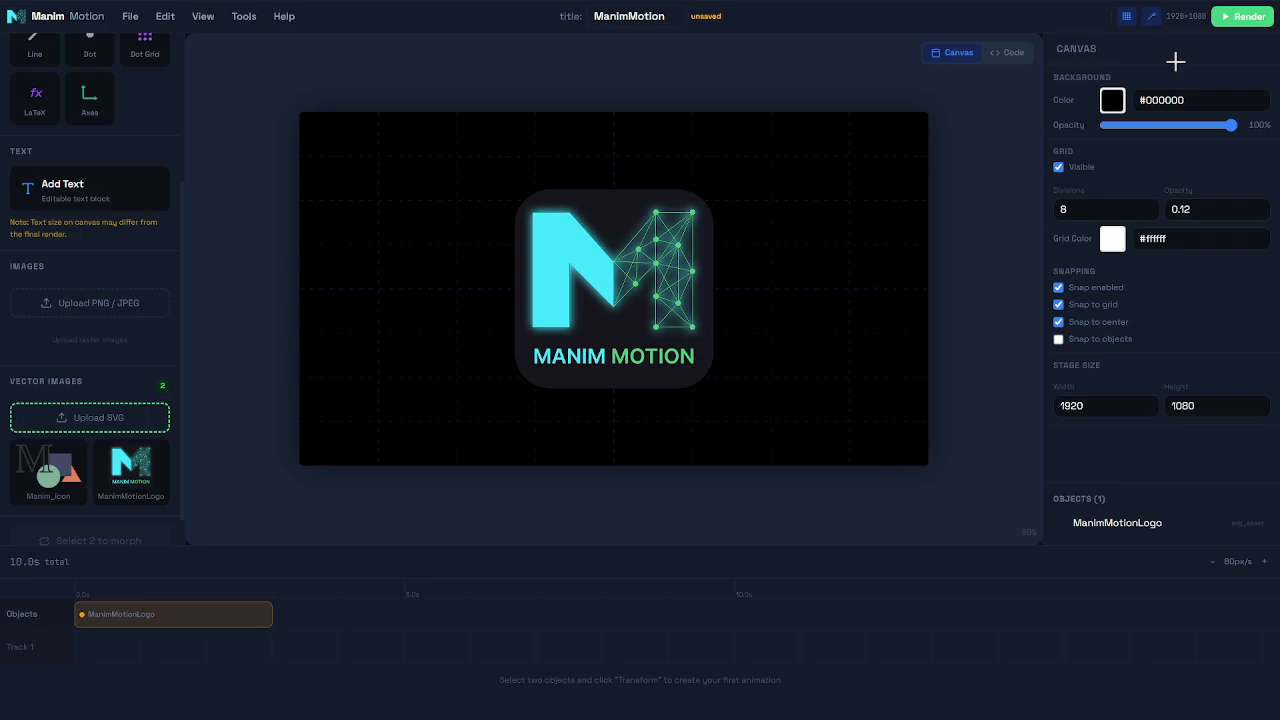
Step: Render the logo scene at Low quality and close the render dialog
left_click(1247, 17)
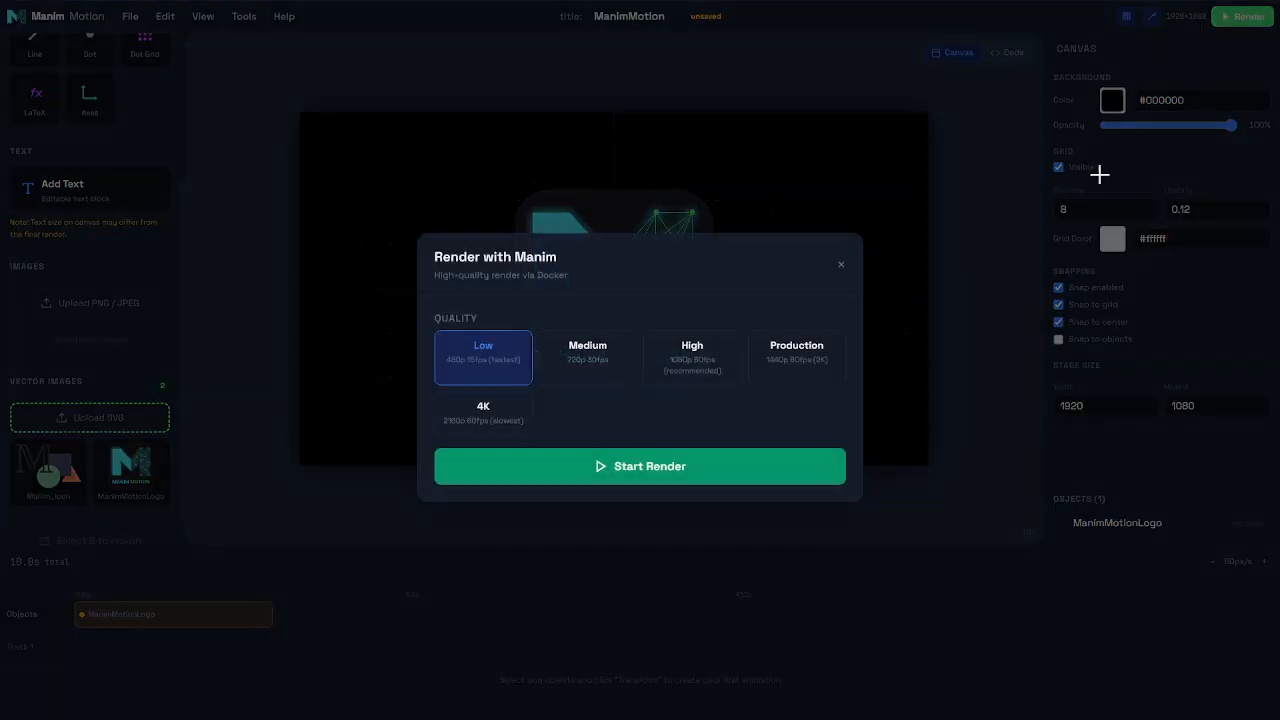
left_click(640, 470)
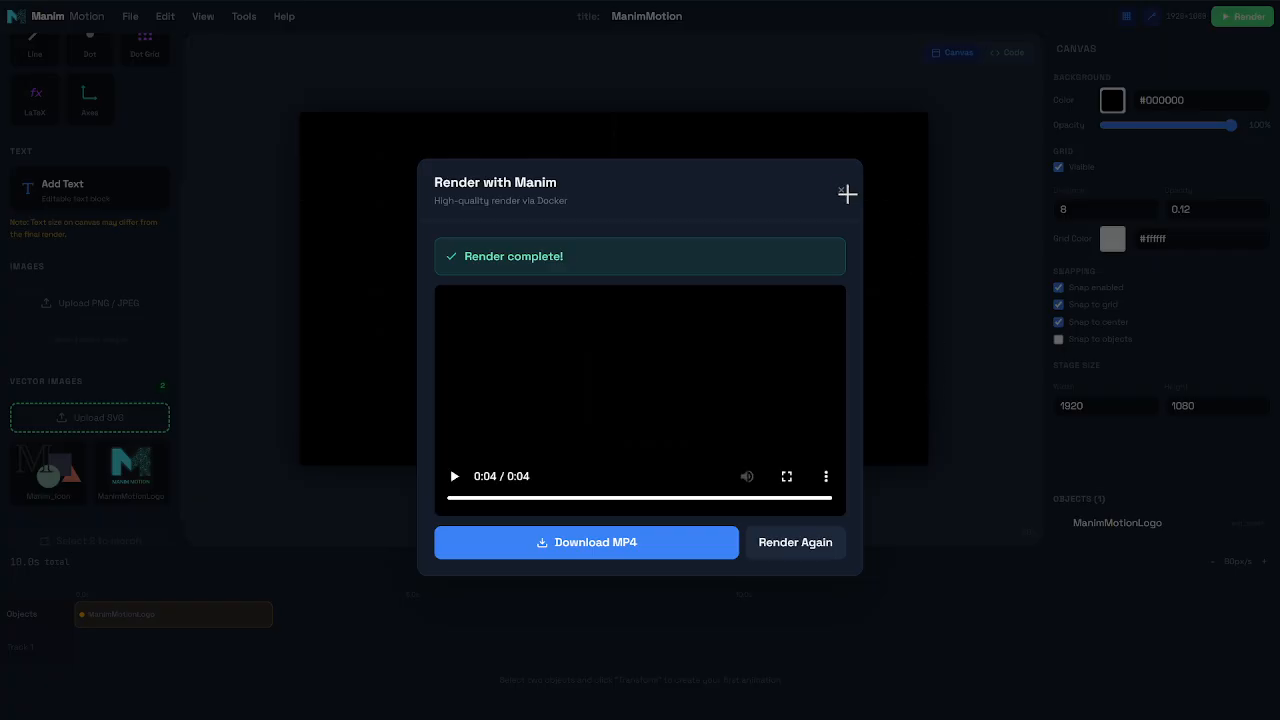
left_click(841, 190)
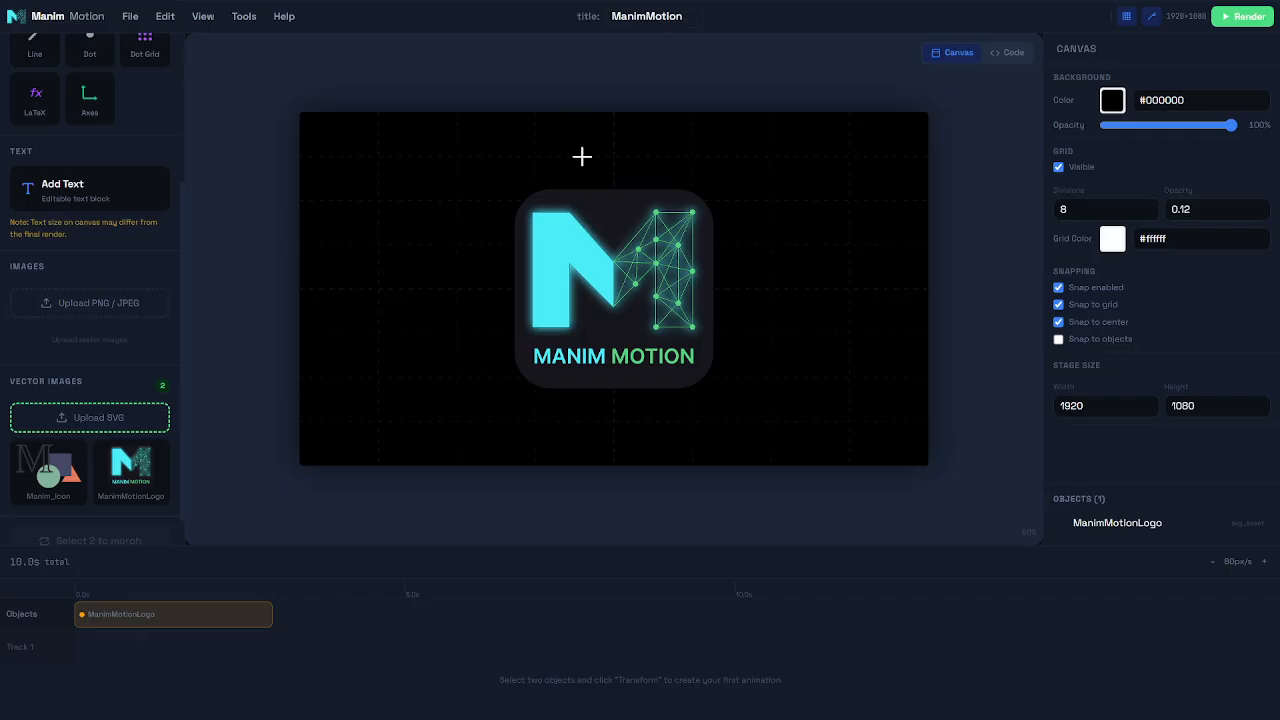
Step: Switch to the Command Prompt and move up to the parent folder of Manim-docker
mouse_move(707, 716)
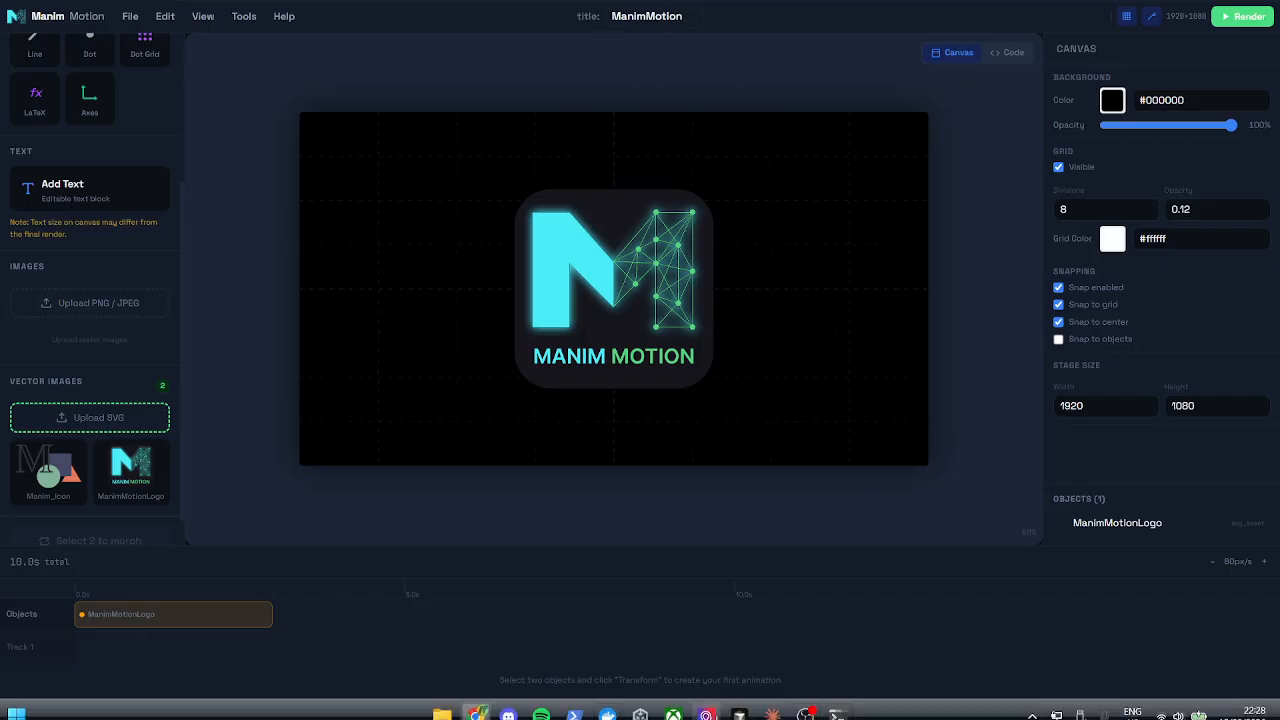
mouse_move(840, 710)
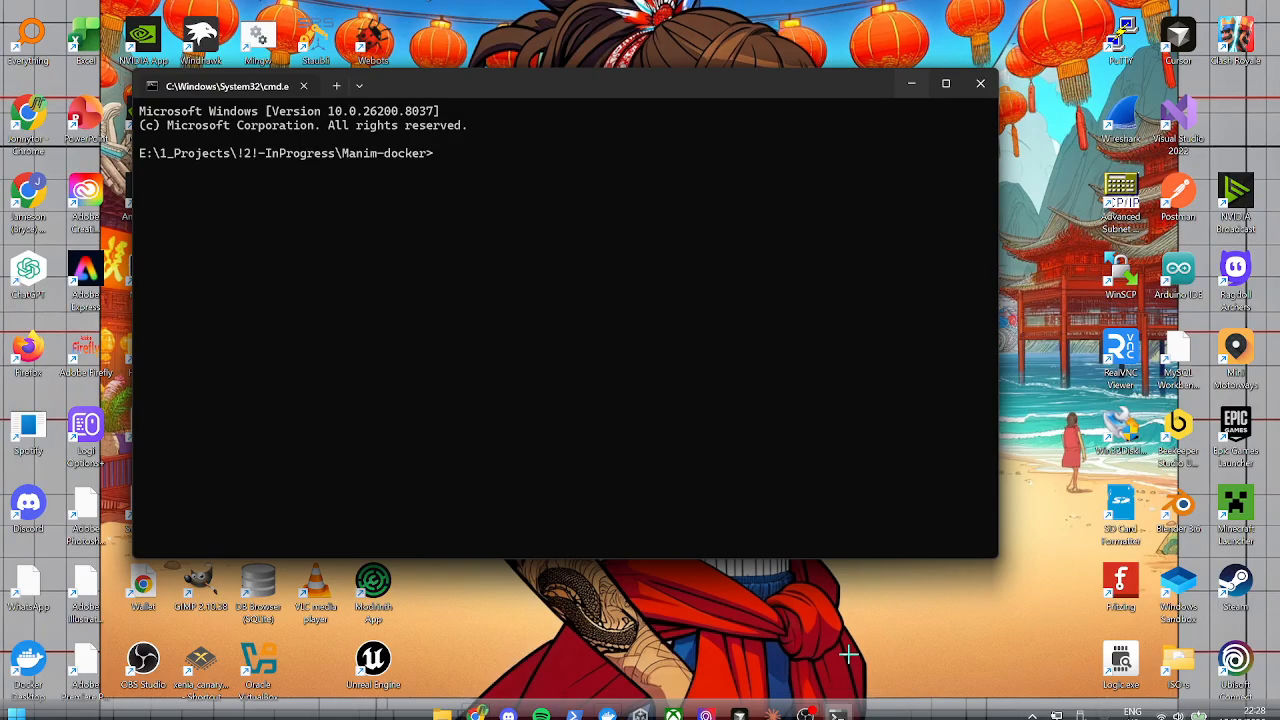
left_click(847, 675)
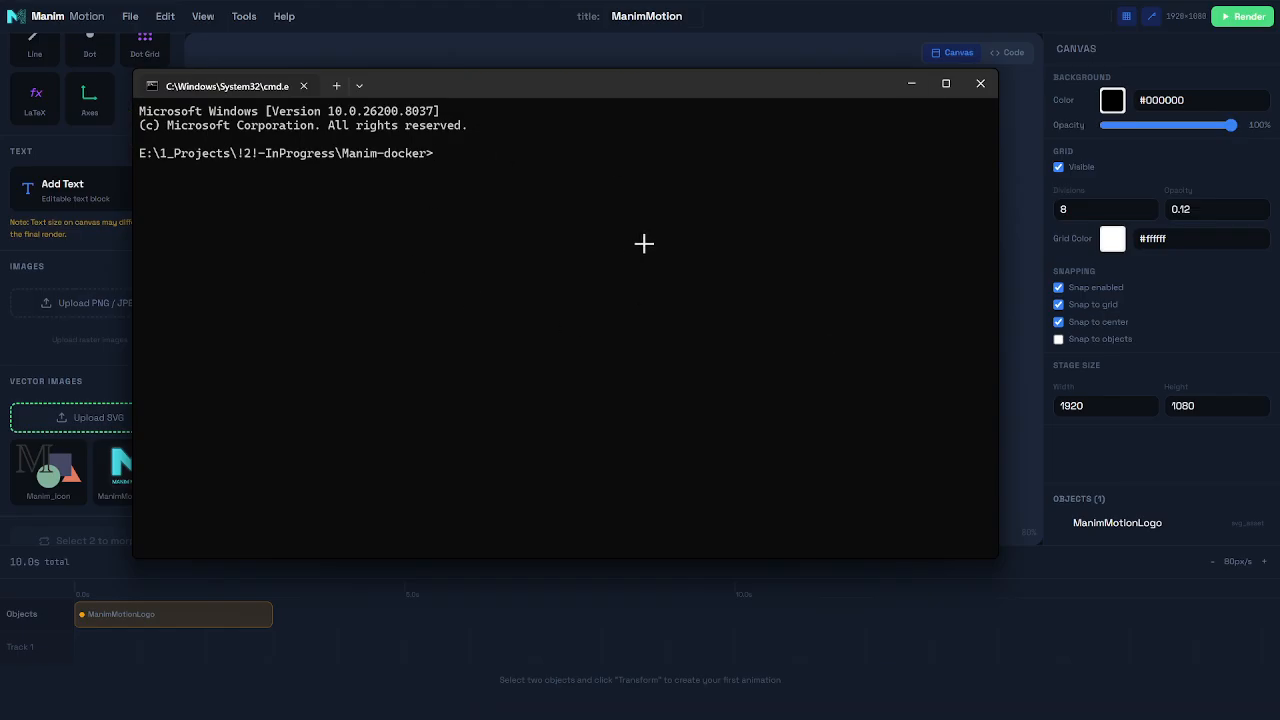
type("cd ..")
key("Return")
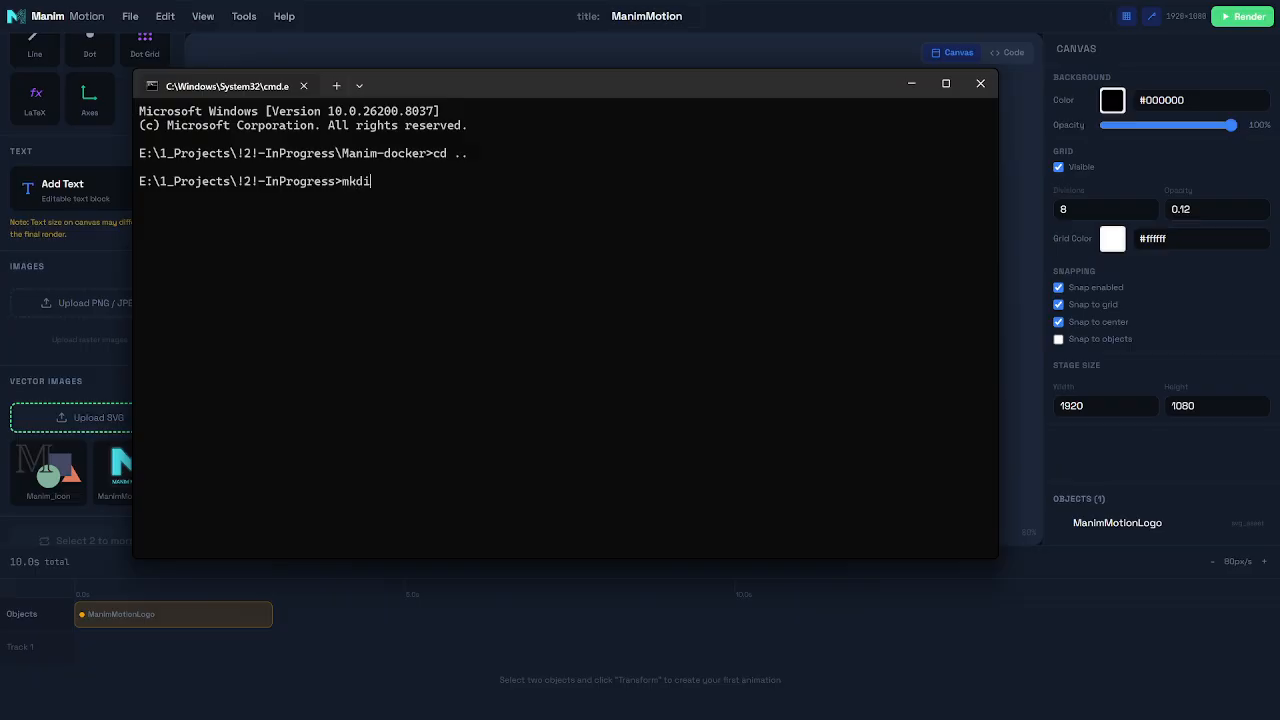
Step: Create a folder named manimtest and change into it
type("mkdir manimtest")
key("Return")
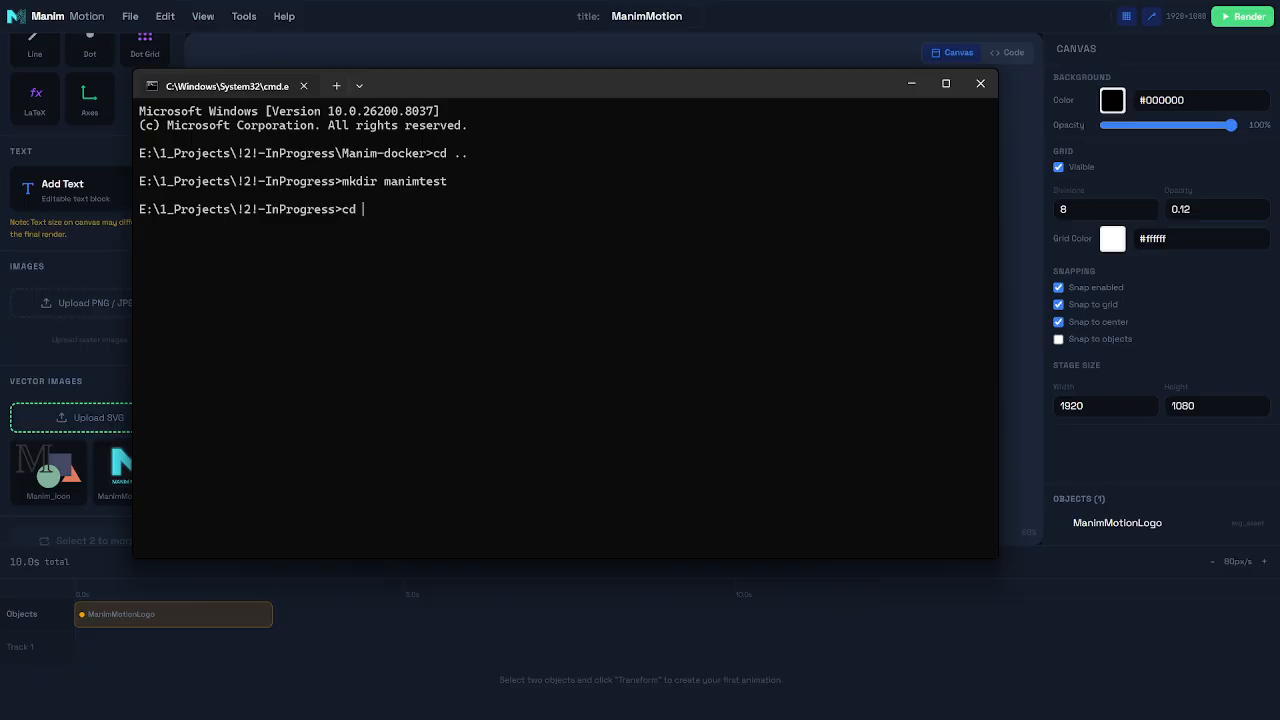
type("cd m")
key("Tab")
key("Tab")
key("Return")
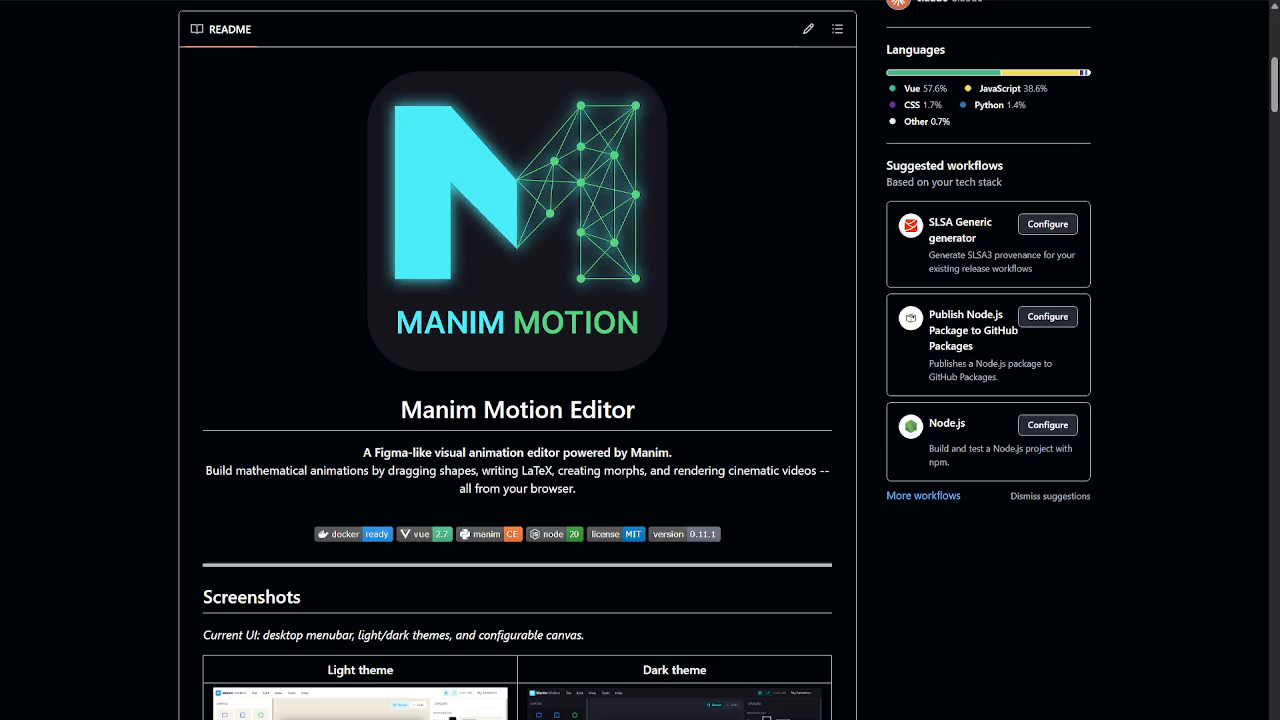
Step: Find the README's Docker quick-start commands on the Manim Motion GitHub page and copy the repository's web address
scroll(500, 410, "down", 3)
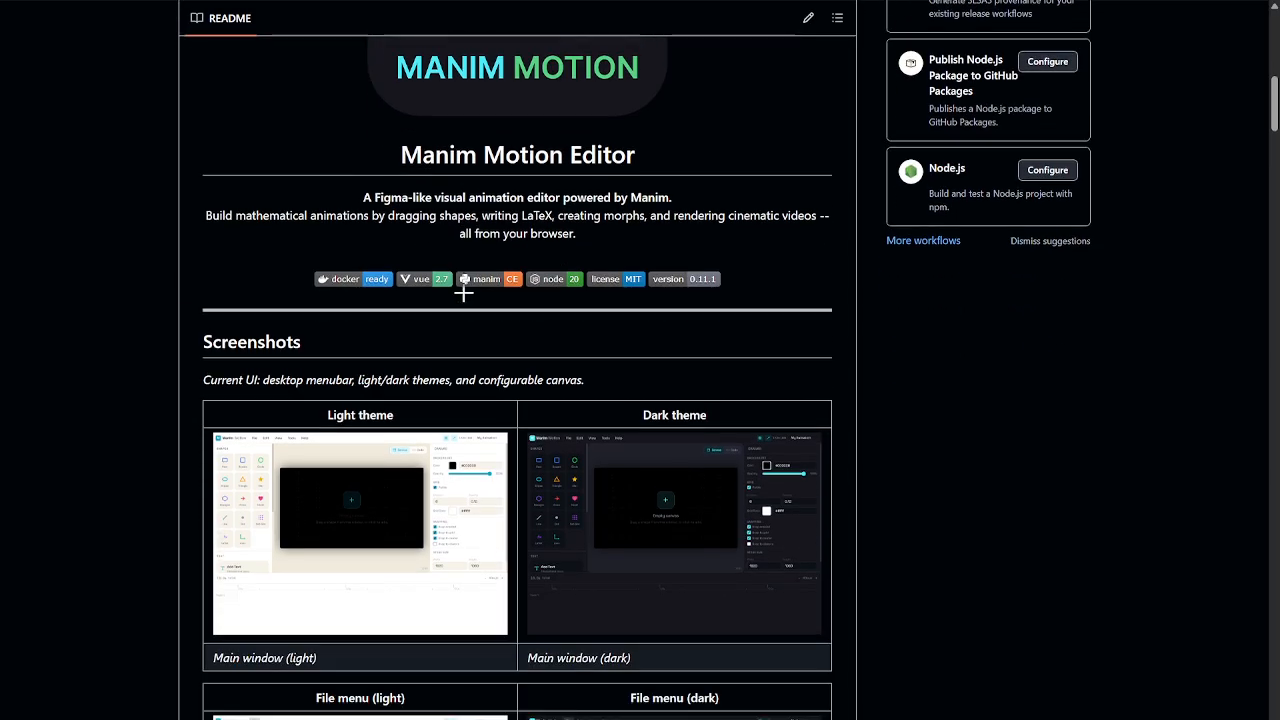
scroll(463, 292, "down", 15)
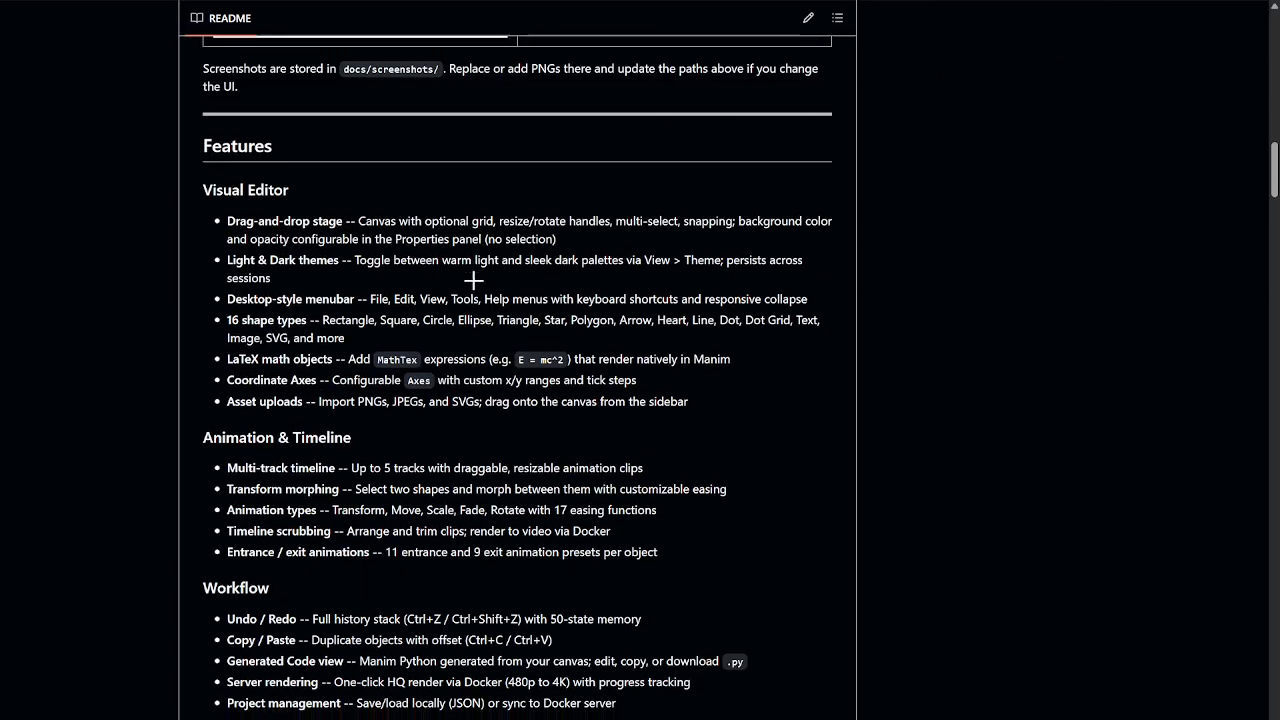
scroll(477, 272, "down", 1)
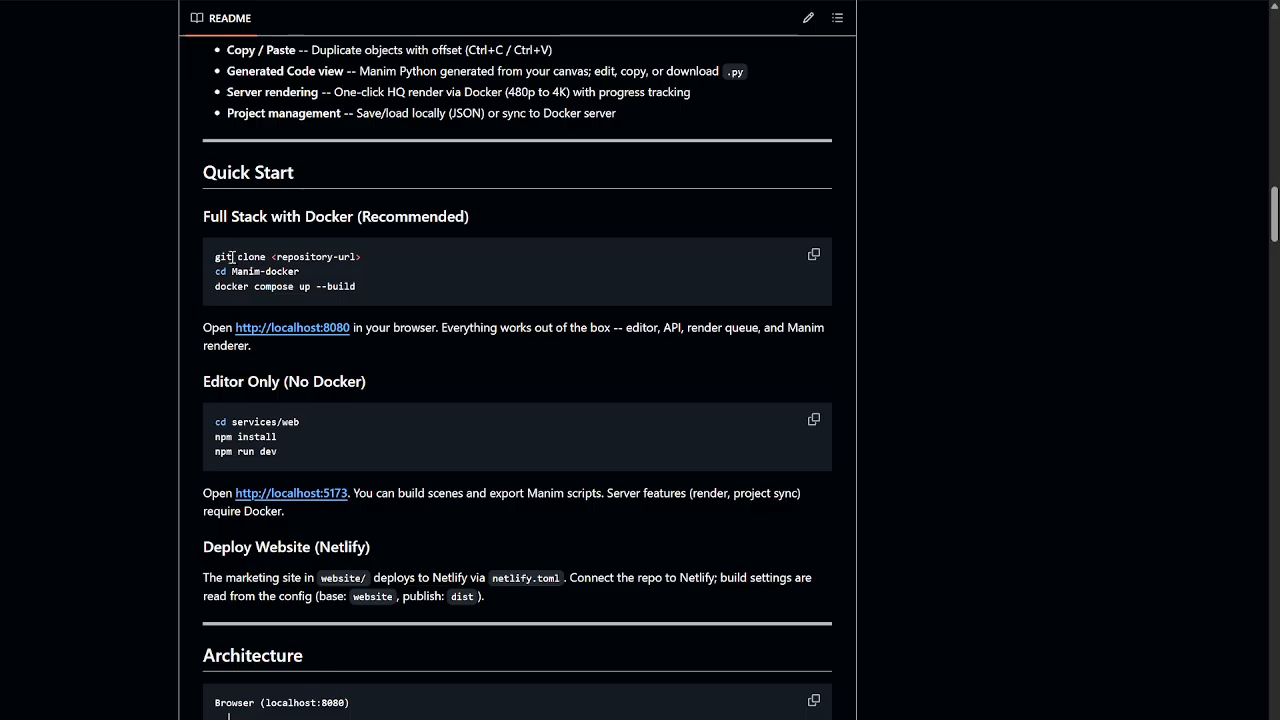
left_click_drag(214, 257, 419, 248)
left_click(1054, 254)
left_click(320, 2)
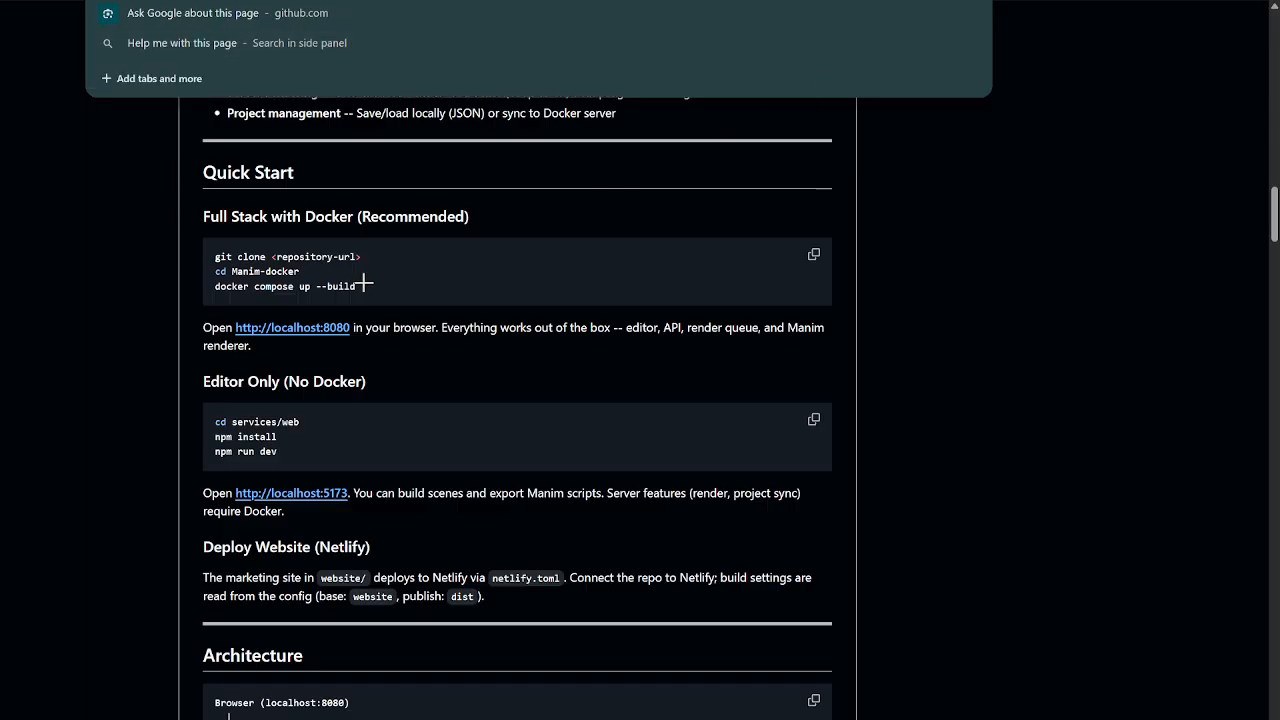
Step: Return to the Command Prompt and clone the Manim-Motion GitHub repository into the manimtest folder
key("alt+Tab")
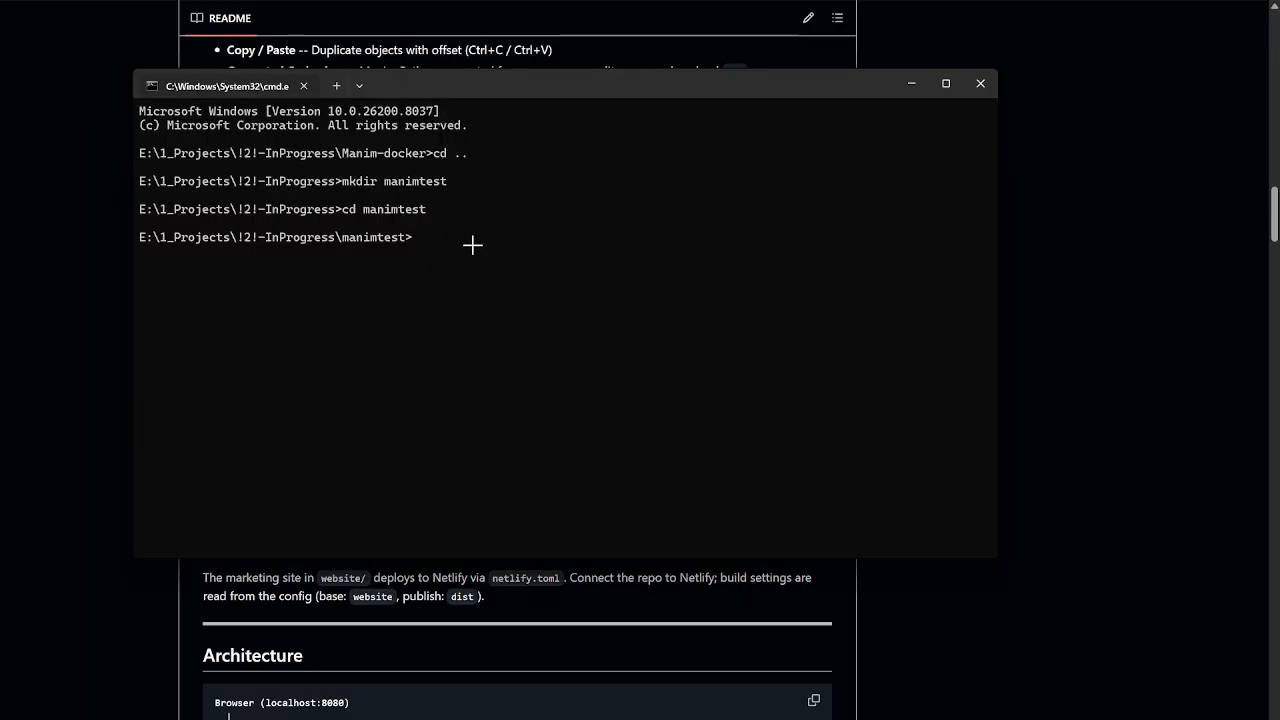
type("git clone")
type("https://github.com/BlommeJan/Manim-Motion")
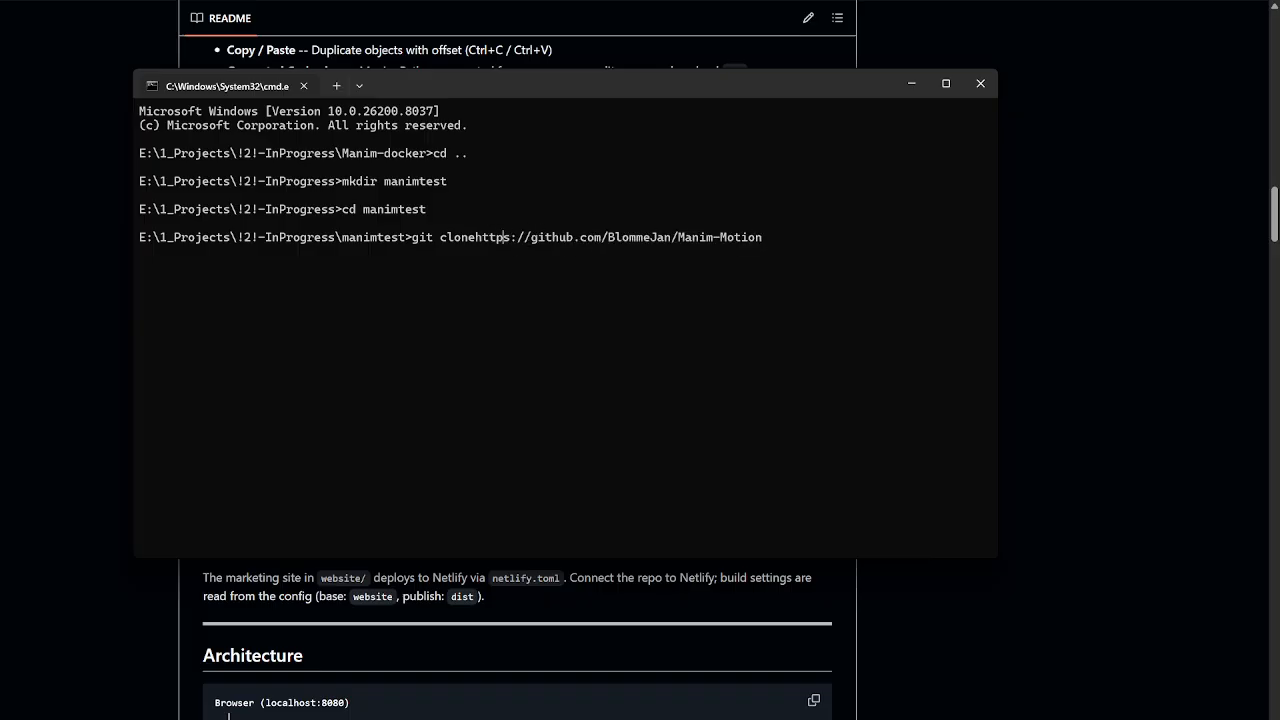
key("Return")
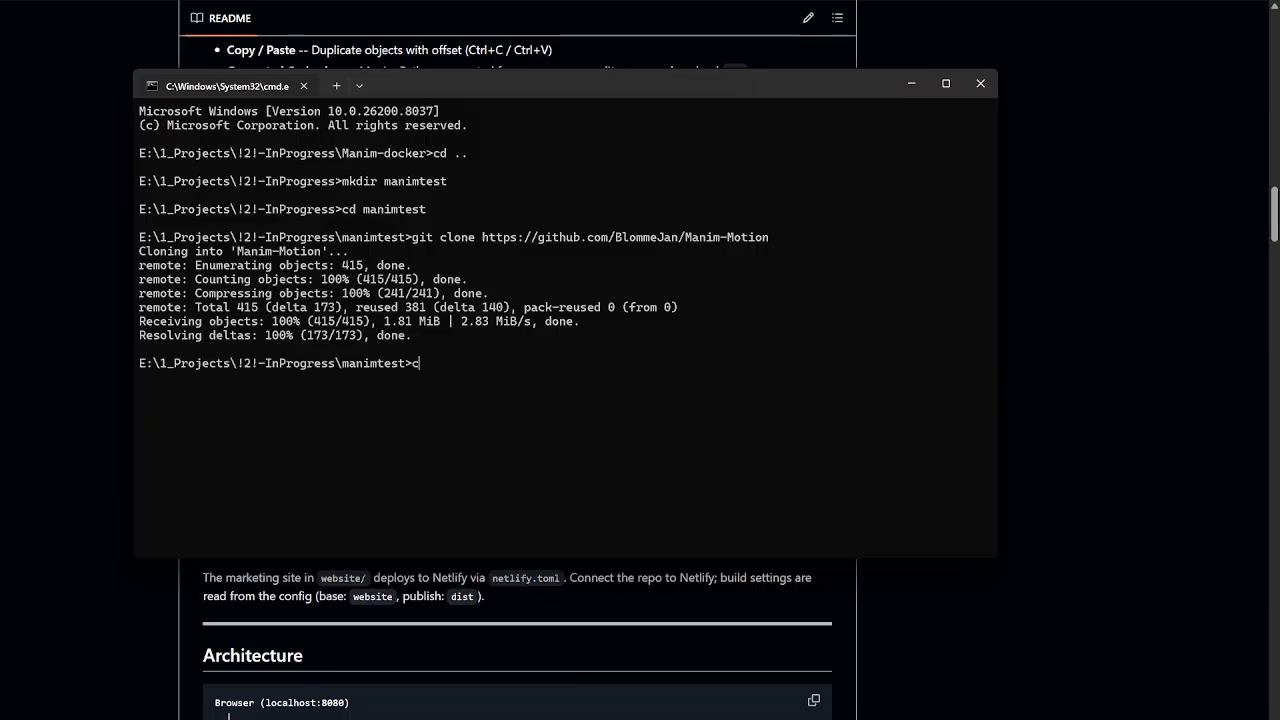
Step: Change into the cloned Manim-Motion folder and start the project's containers with Docker Compose
type("cd")
key("Tab")
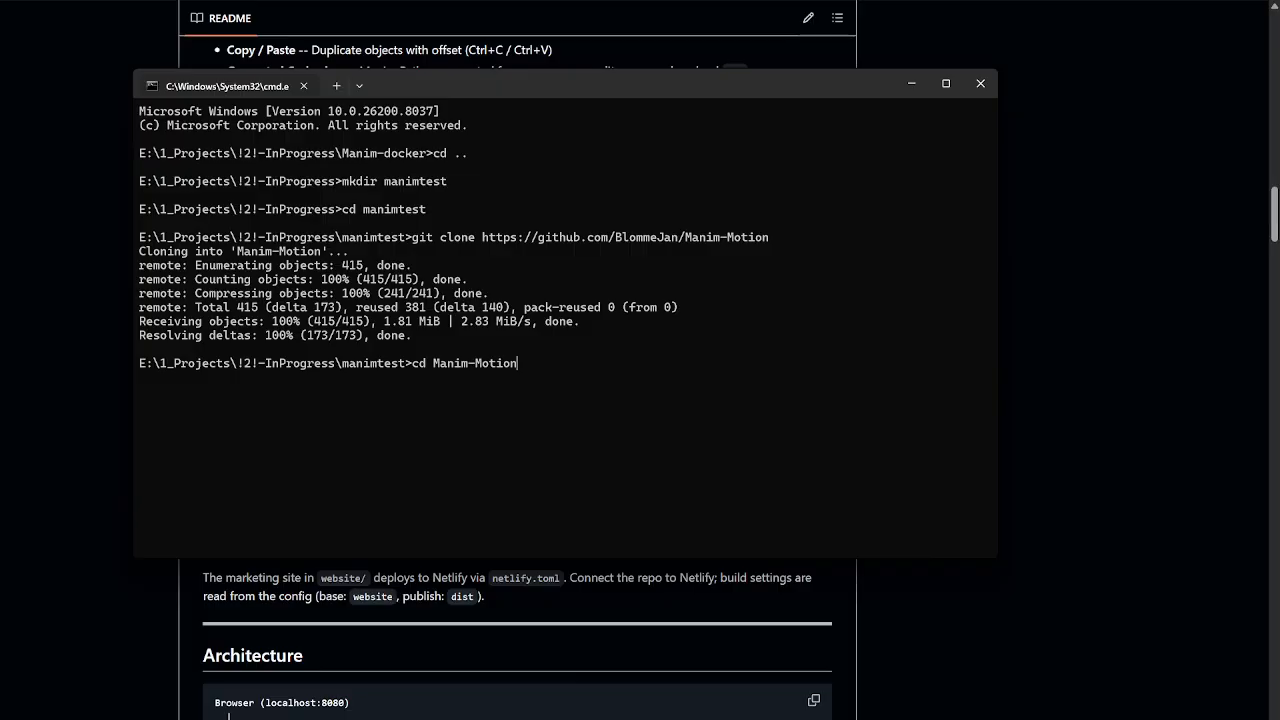
type("\\")
key("Return")
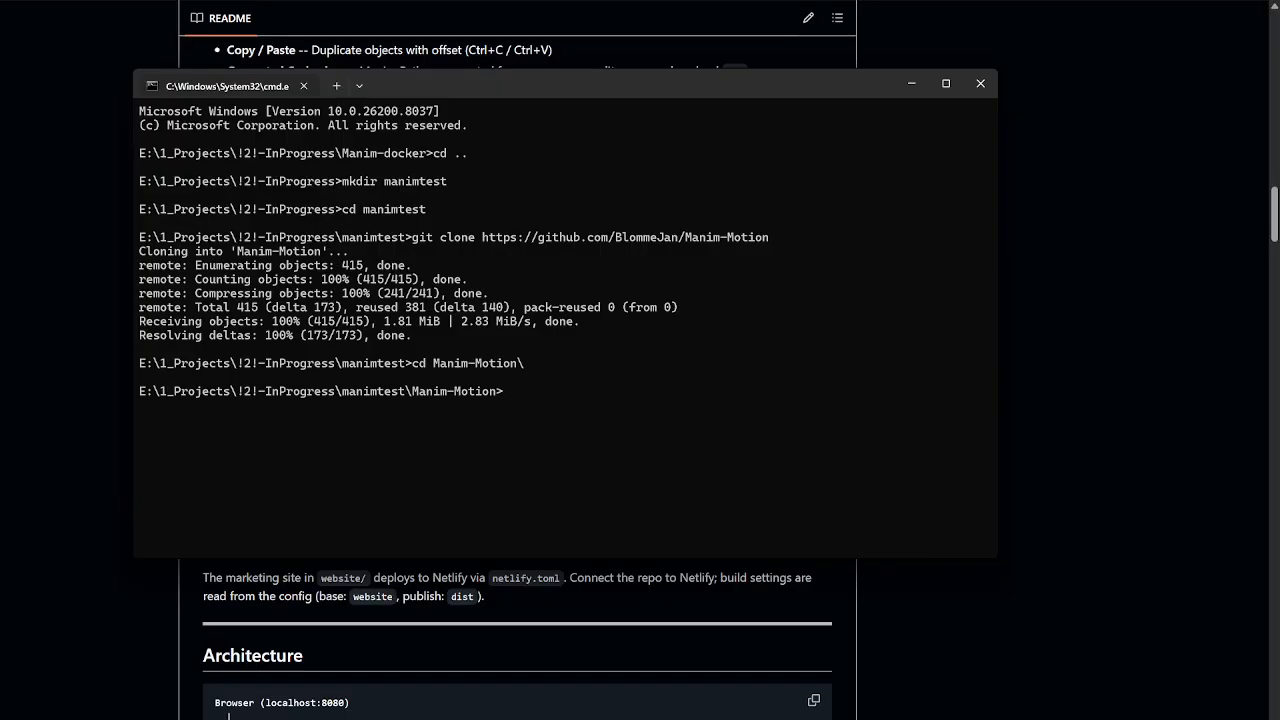
type("docker com")
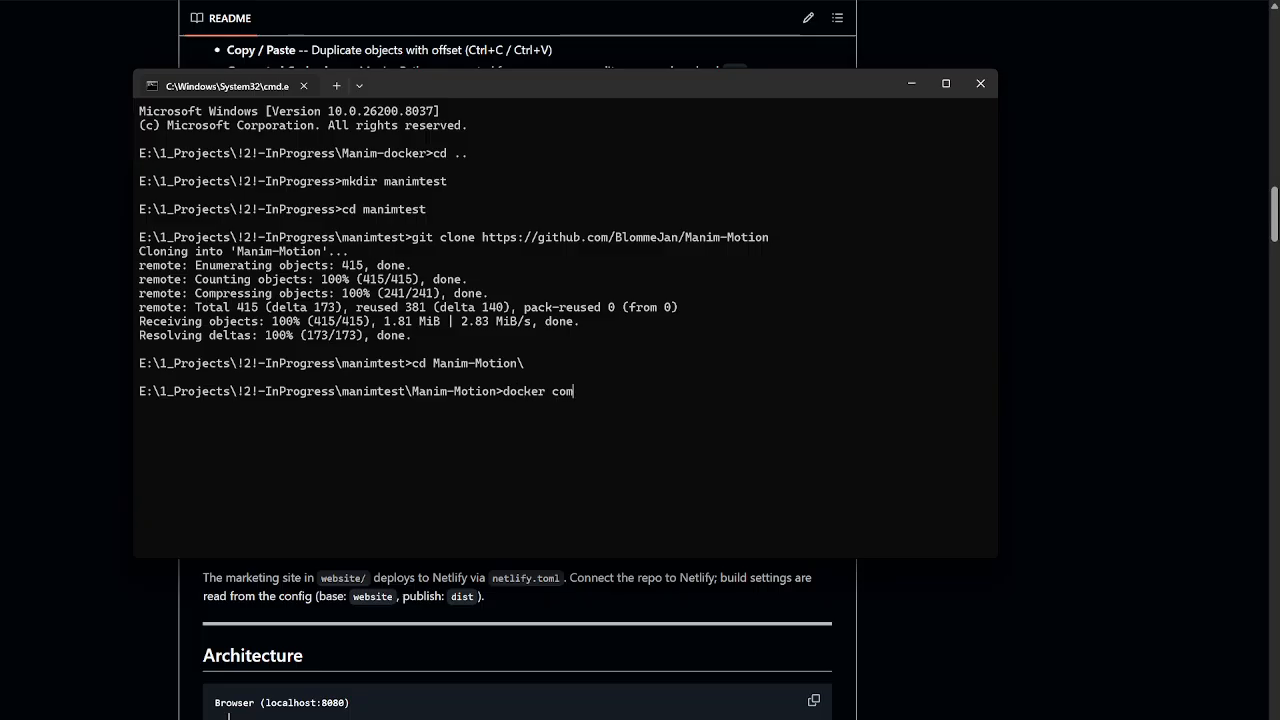
type("pos")
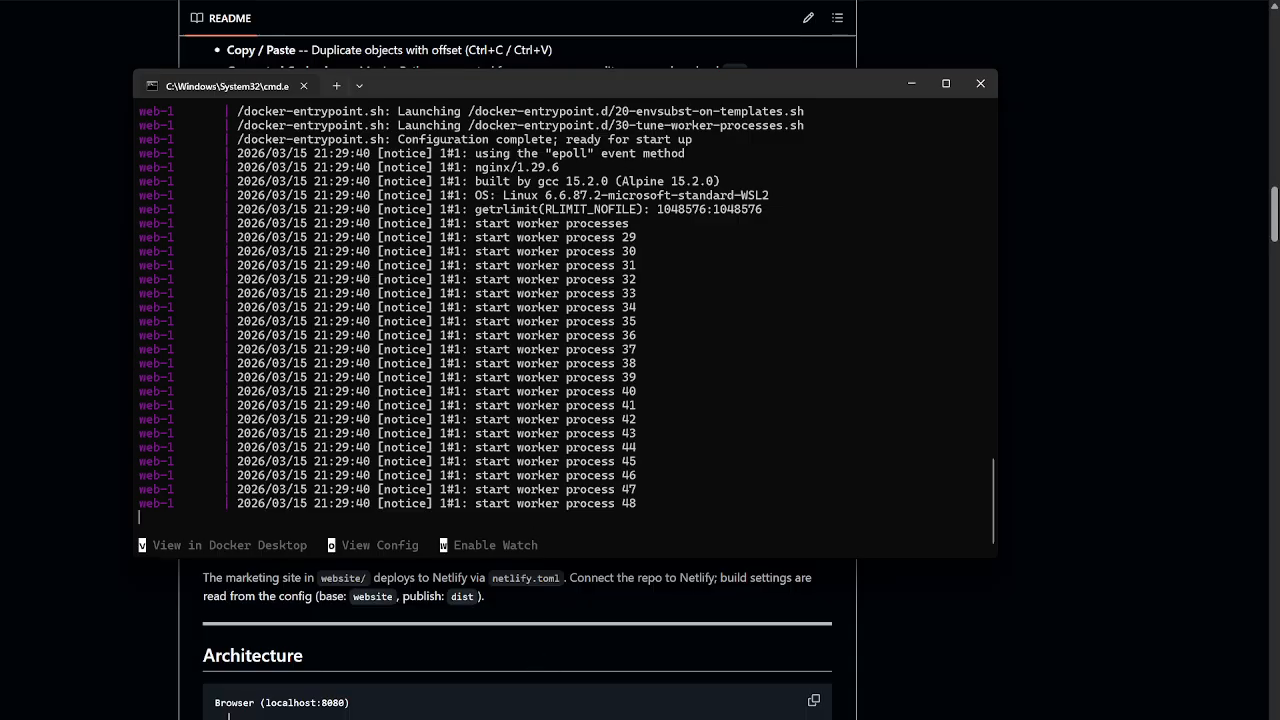
Step: Switch to Docker Desktop and inspect the manim_motion compose stack's containers and logs
left_click(607, 715)
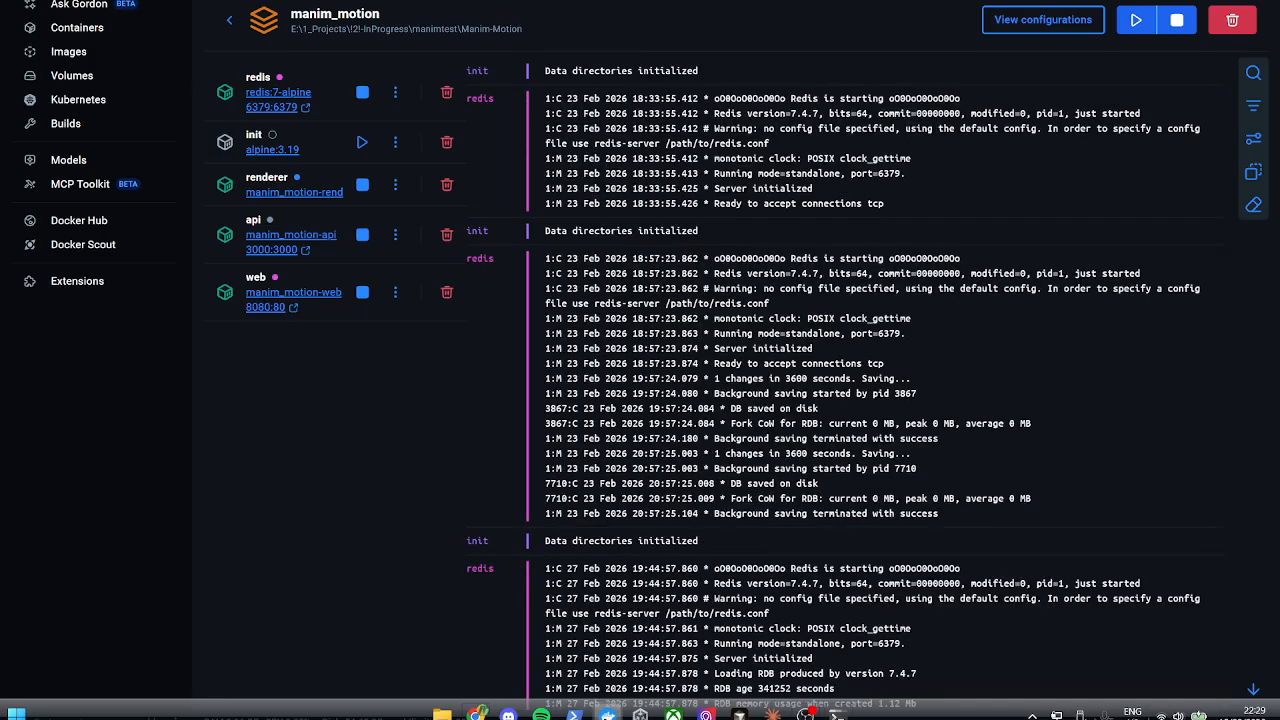
left_click(233, 14)
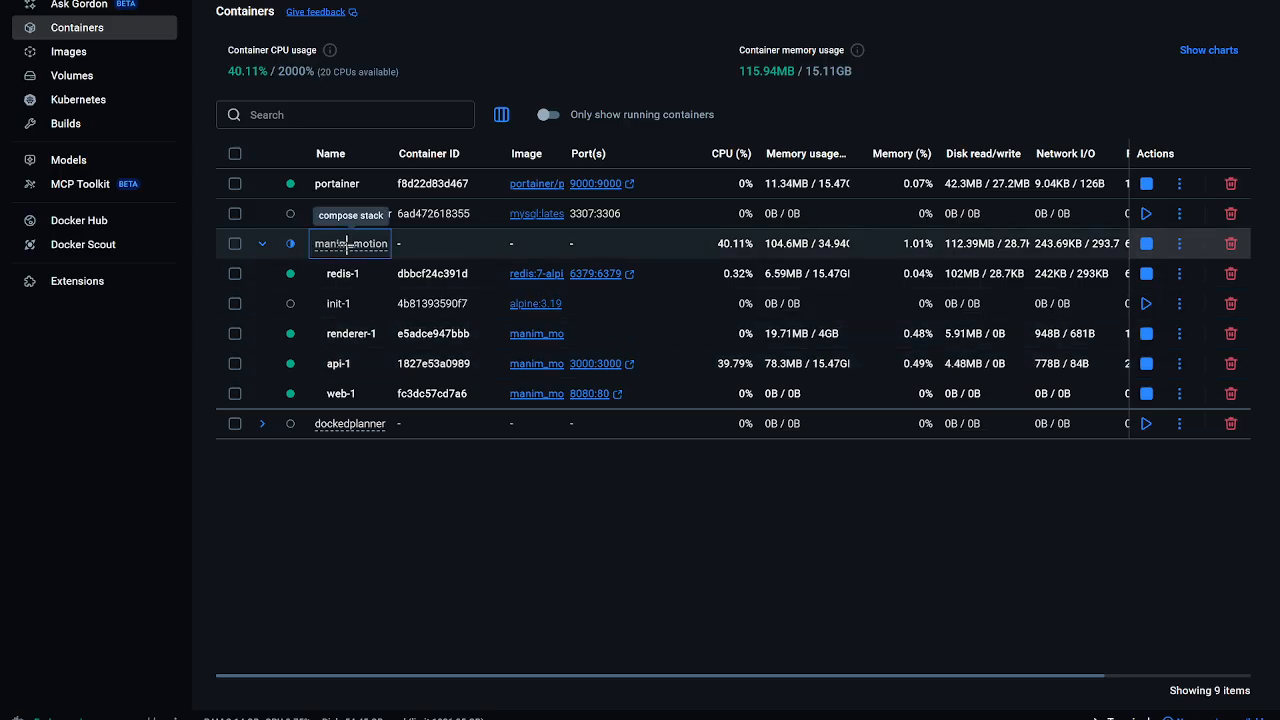
left_click(345, 243)
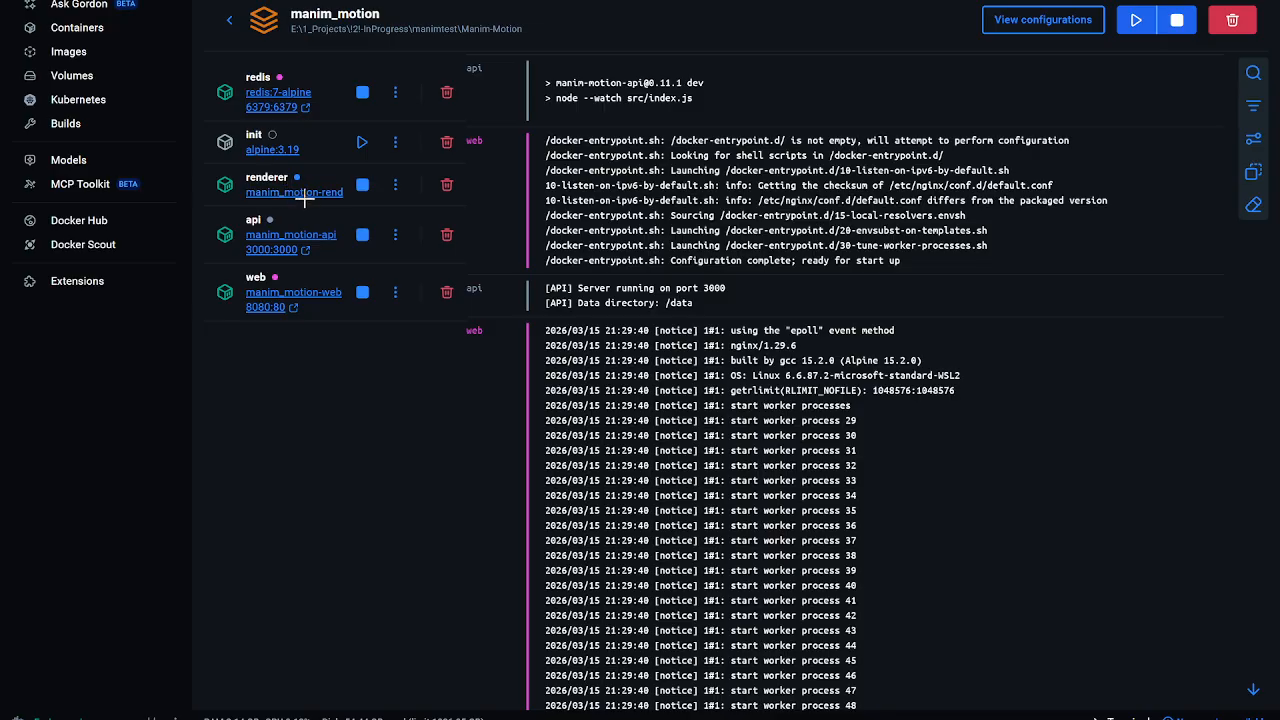
Step: Open the web container's 8080:80 address in the browser and save the ManimMotion project to the server
left_click(277, 307)
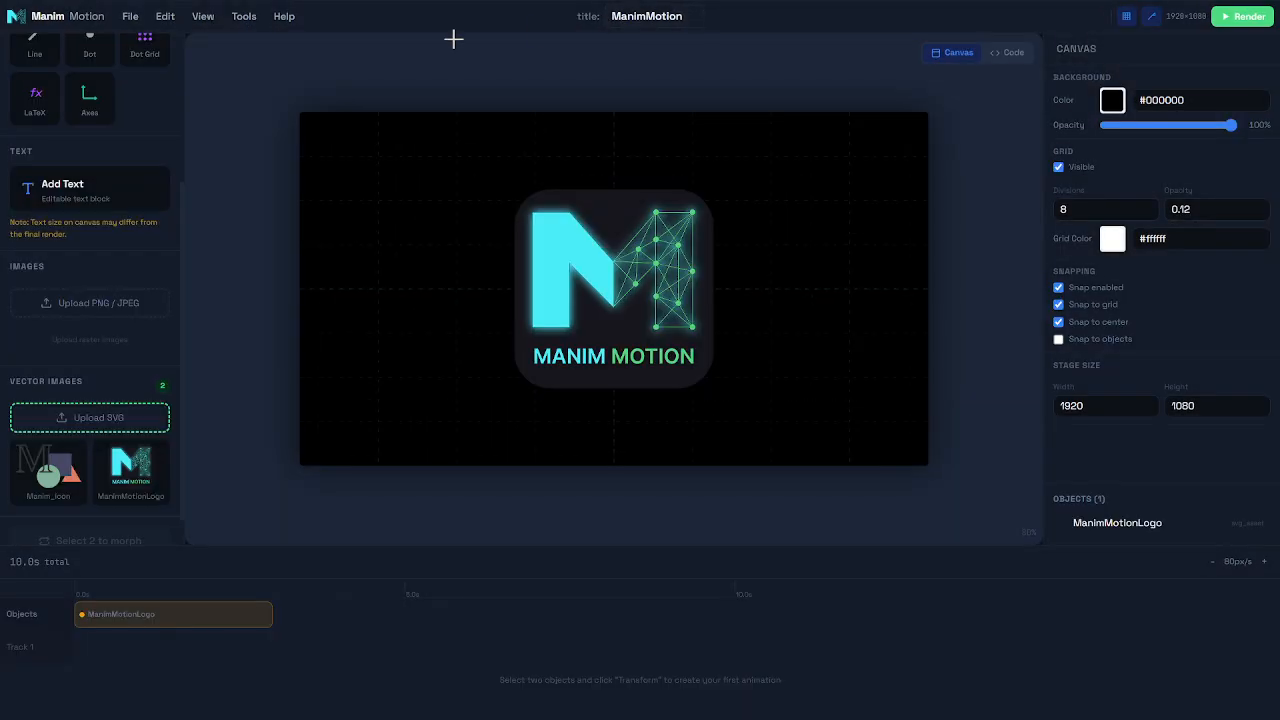
left_click(128, 16)
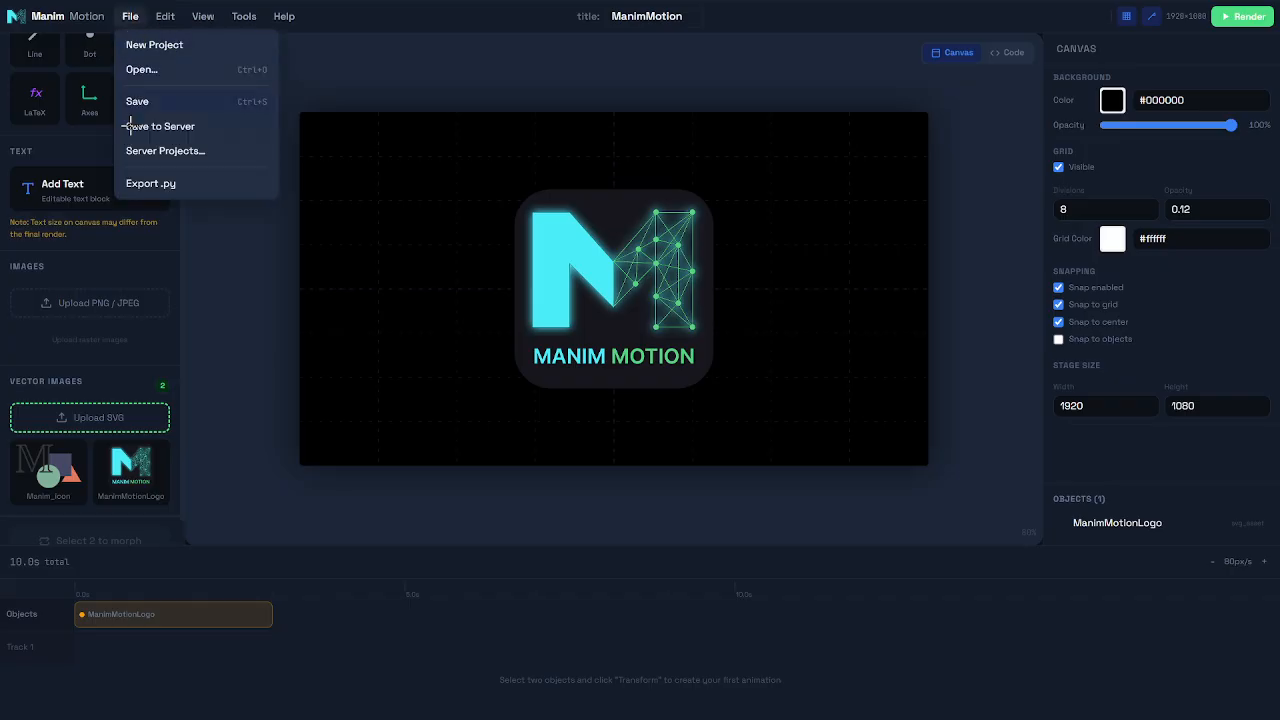
left_click(217, 128)
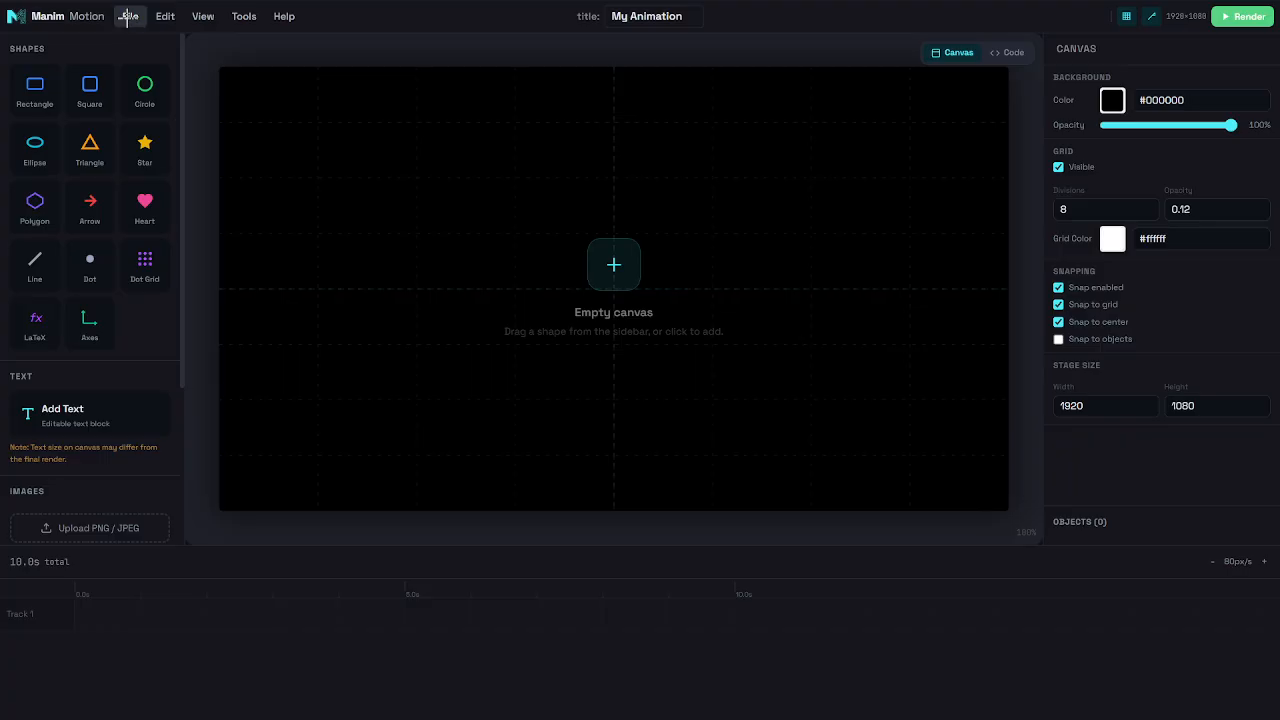
Step: Load the ManimMotion project from the projects stored on the Docker server
left_click(128, 16)
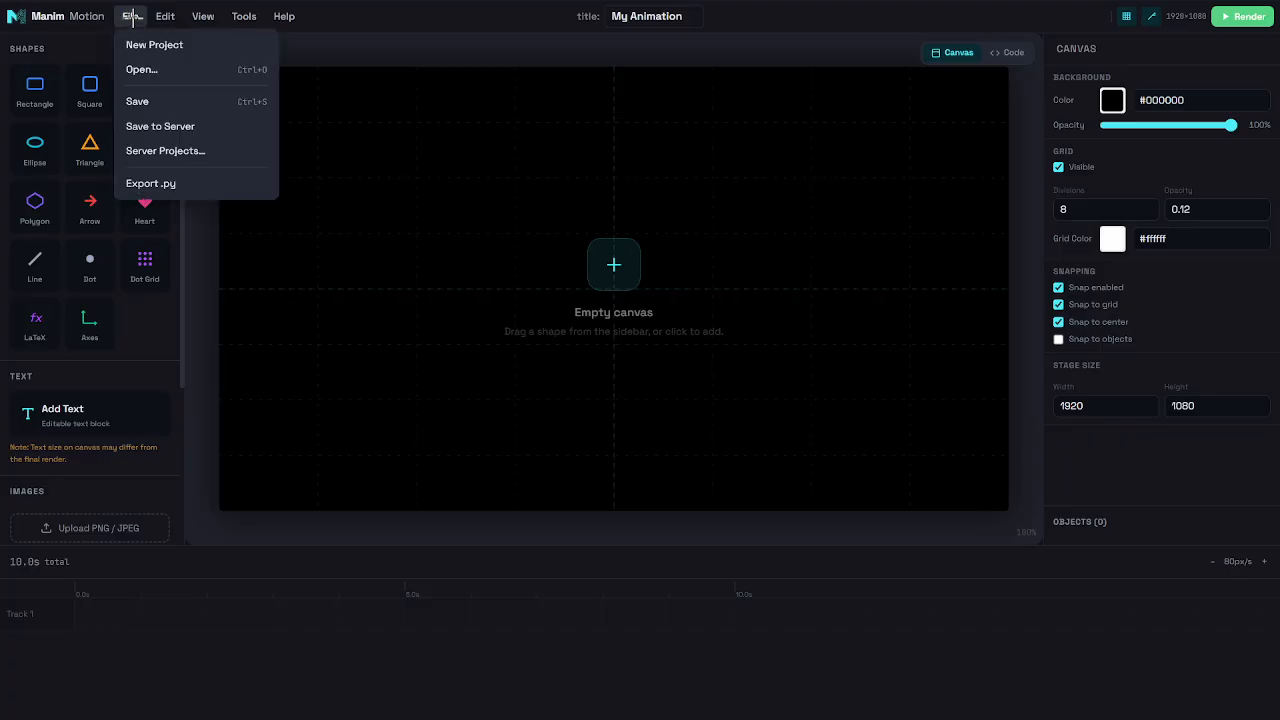
left_click(201, 157)
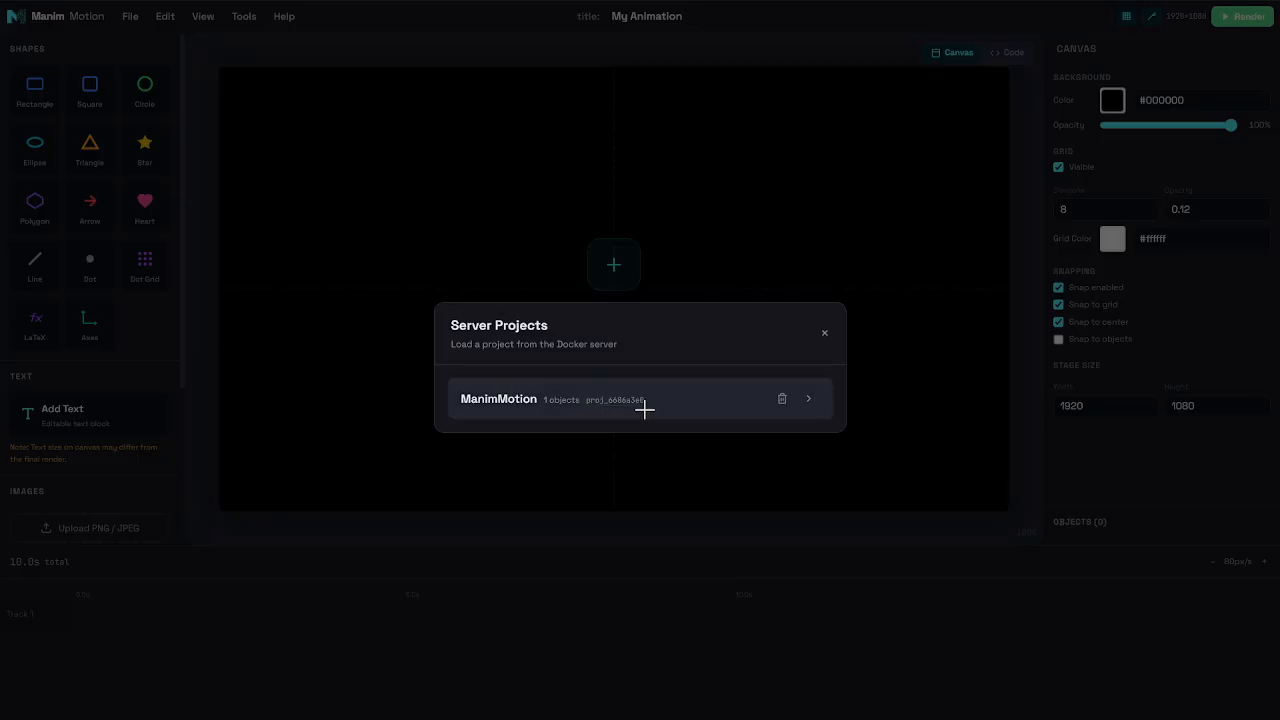
left_click(617, 398)
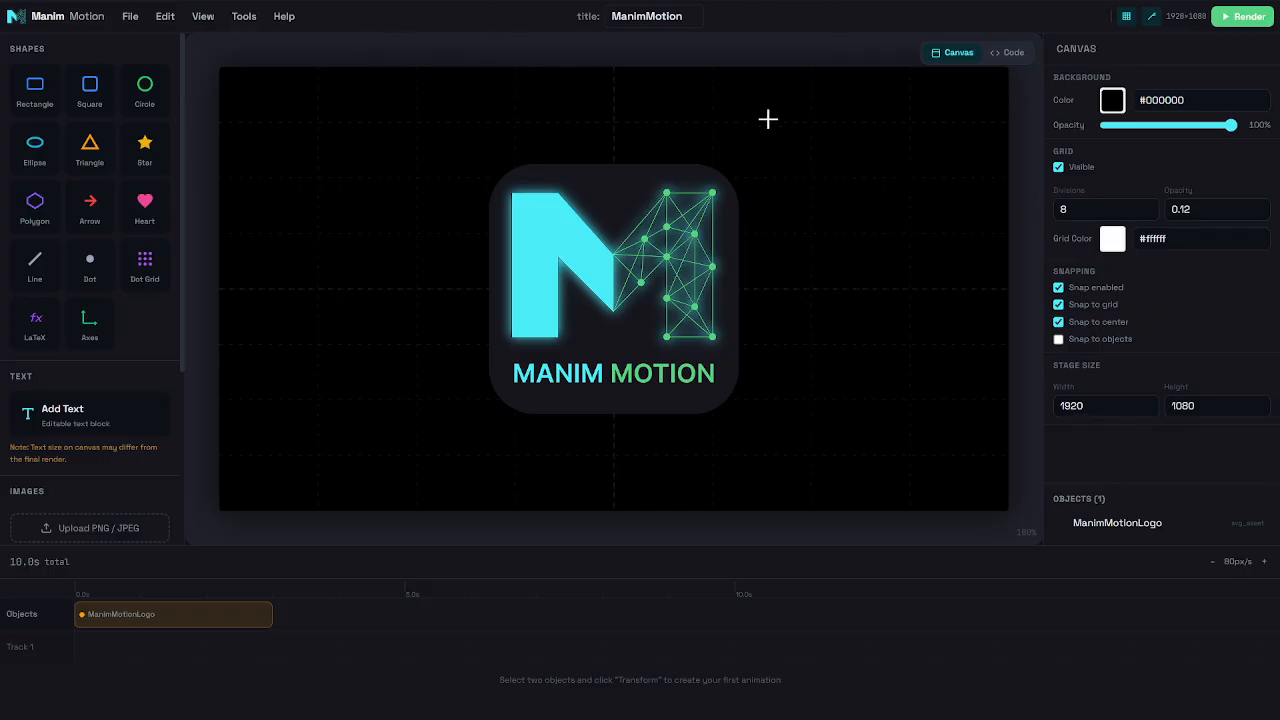
Step: Look through the Manim Motion website's sections on core capabilities, the hybrid canvas and code interface, and the workflow process
scroll(843, 125, "down", 1)
scroll(843, 125, "down", 1)
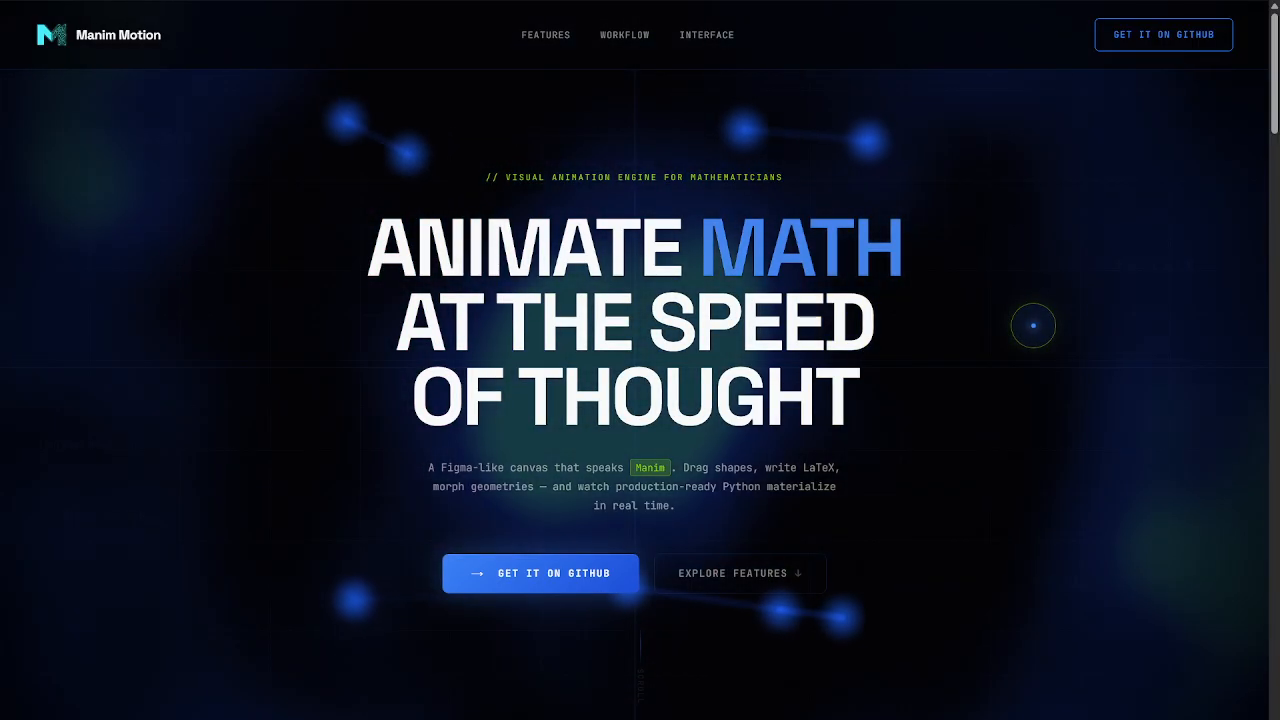
scroll(1033, 325, "down", 1)
scroll(1033, 325, "down", 1)
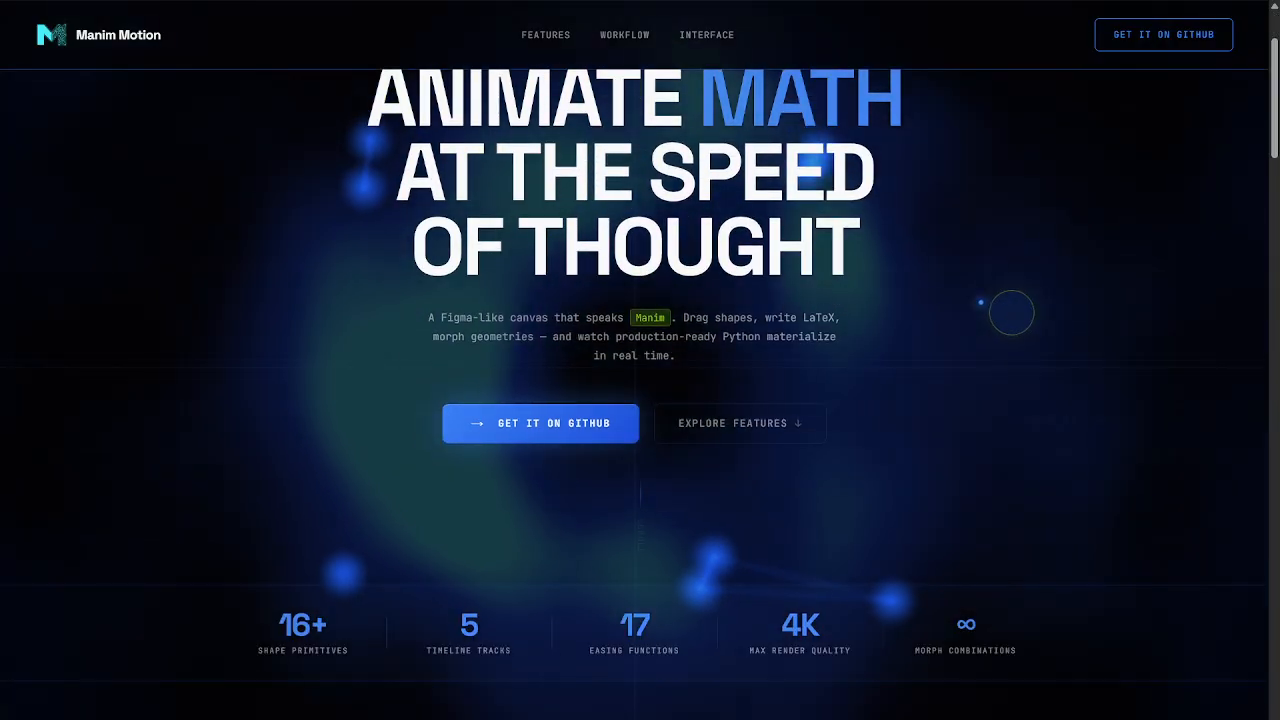
scroll(980, 302, "down", 3)
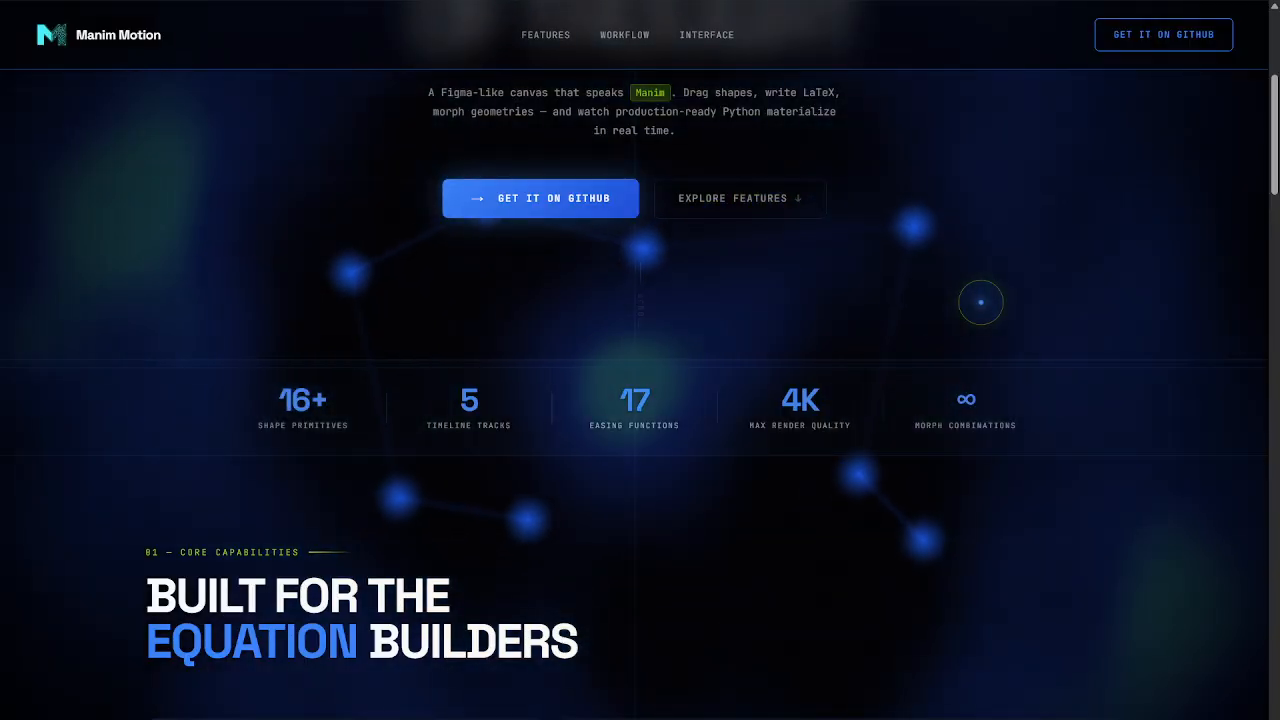
scroll(980, 302, "down", 8)
scroll(980, 302, "down", 8)
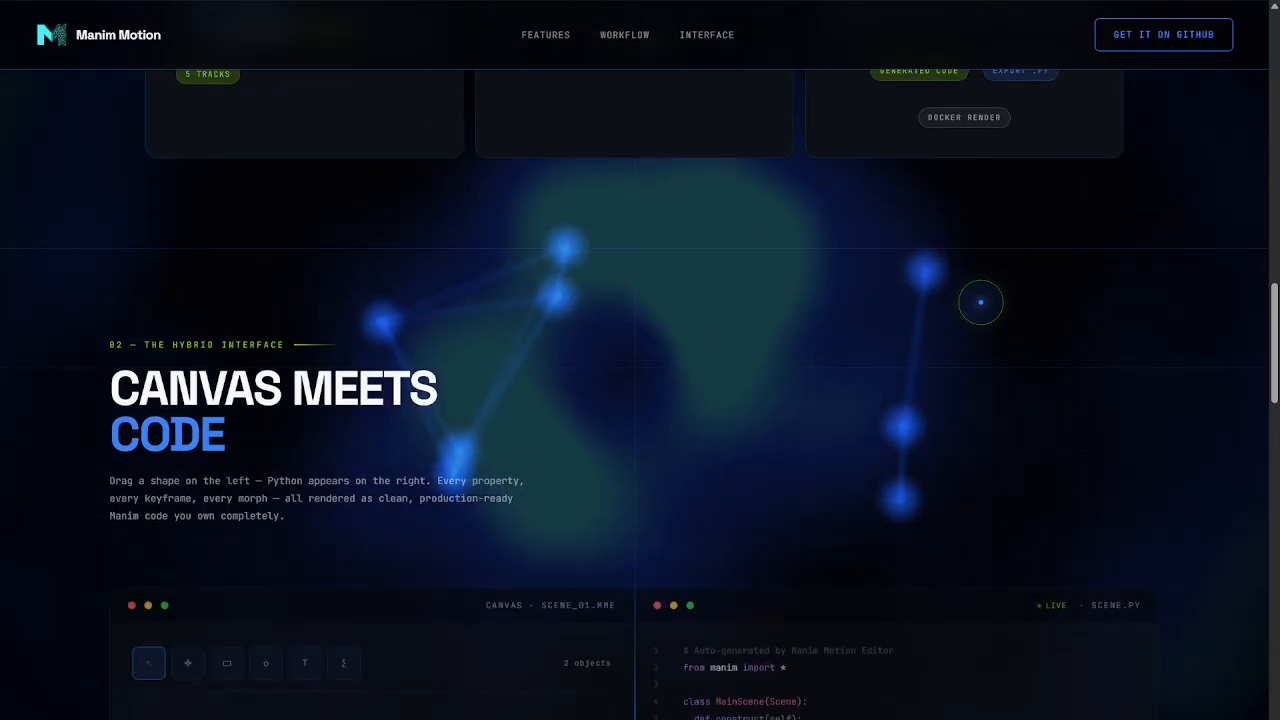
scroll(915, 244, "down", 15)
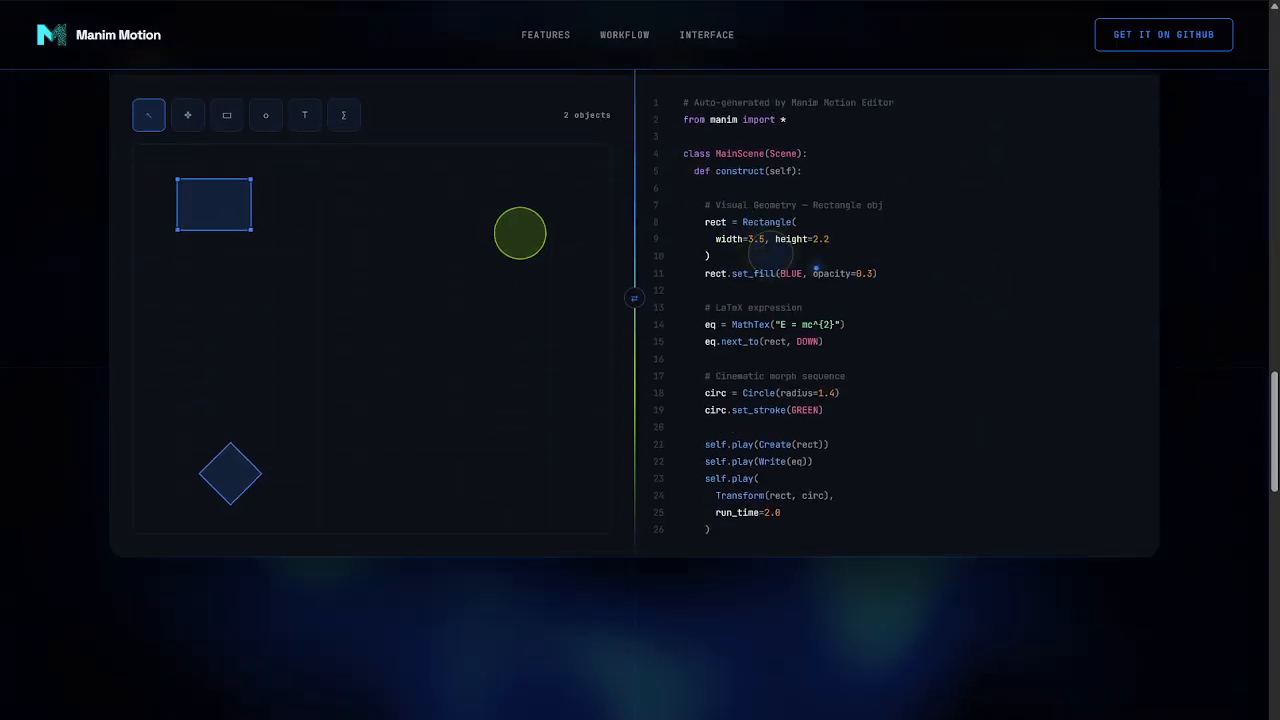
scroll(836, 273, "up", 20)
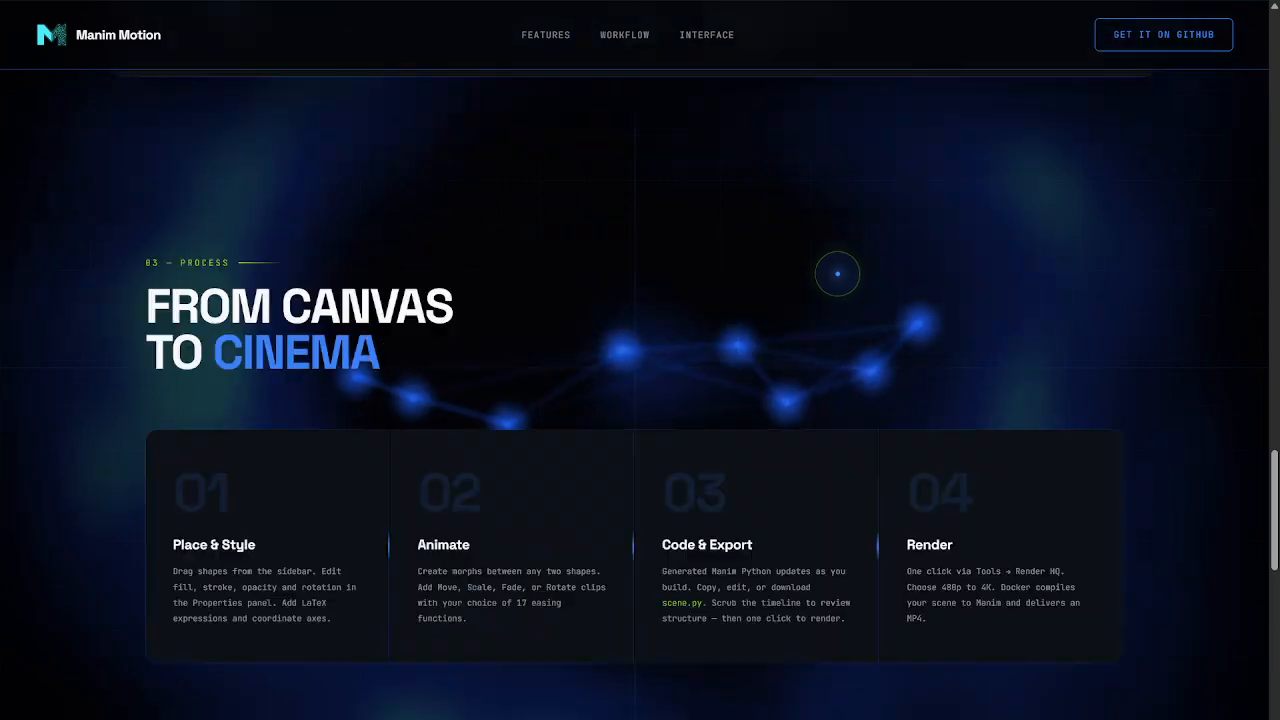